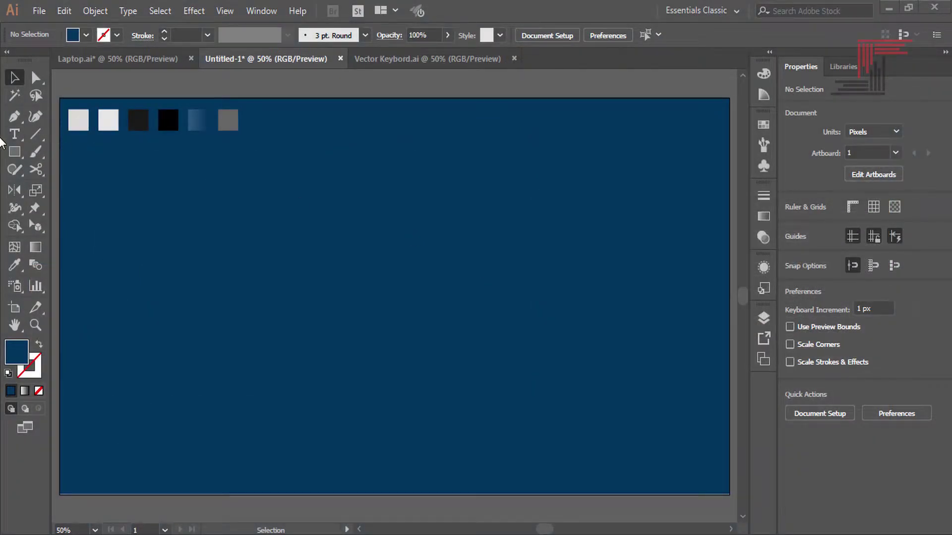
Create a 716 × 490 px rectangle on the navy artboard.
left_click(14, 152)
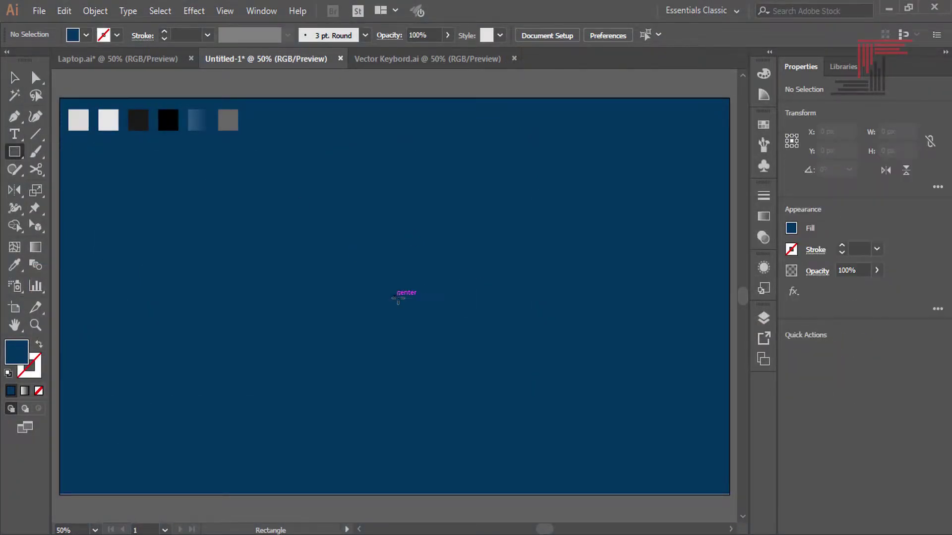
left_click(398, 298)
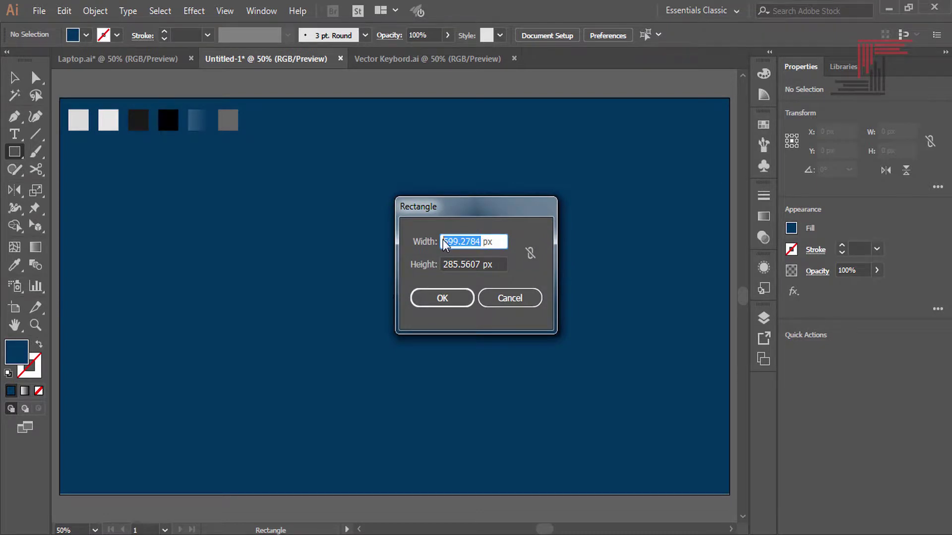
type("16")
key("Tab")
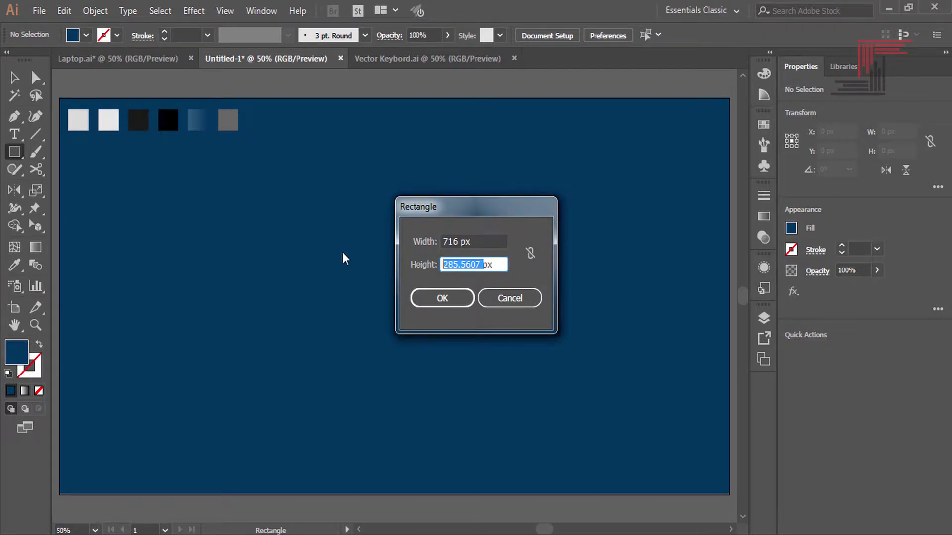
type("490px")
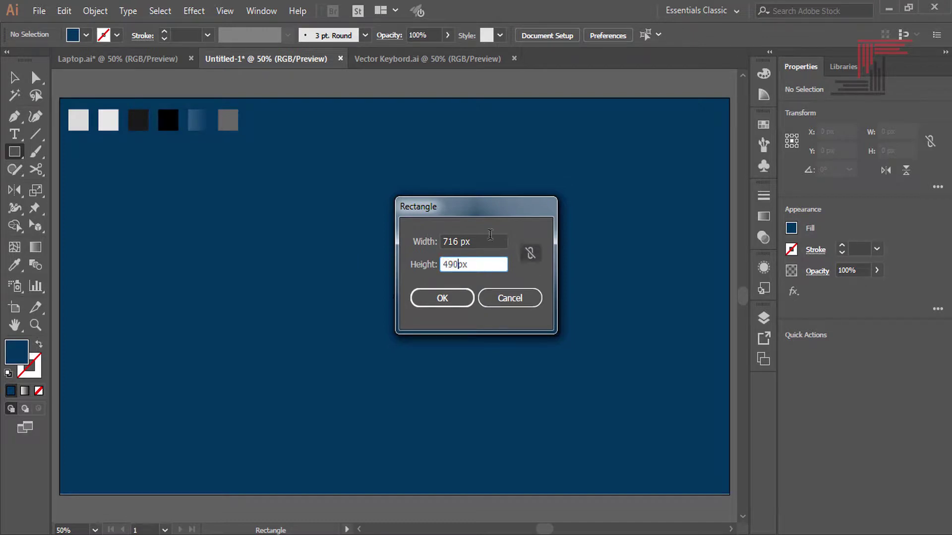
key("Tab")
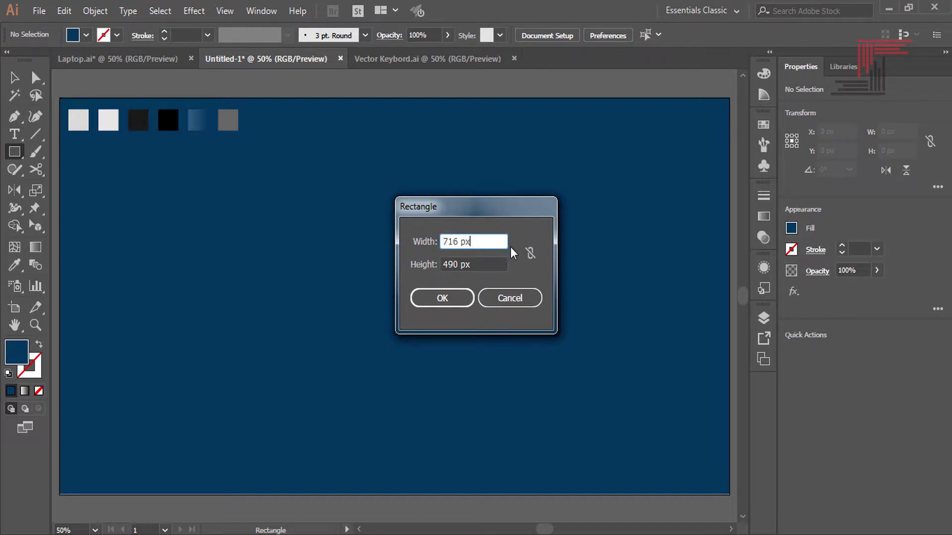
left_click(438, 297)
Fill the rectangle with the light-grey swatch using the Eyedropper.
key("v")
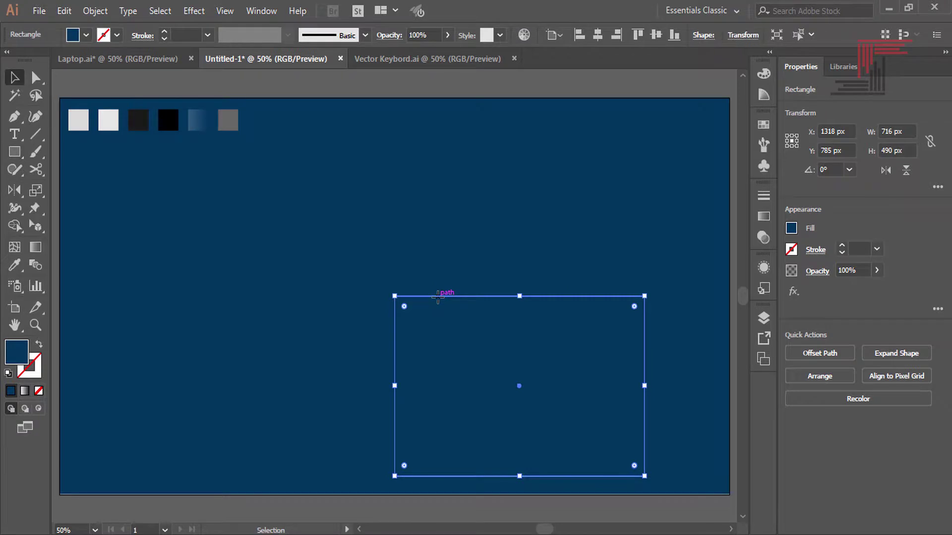
key("i")
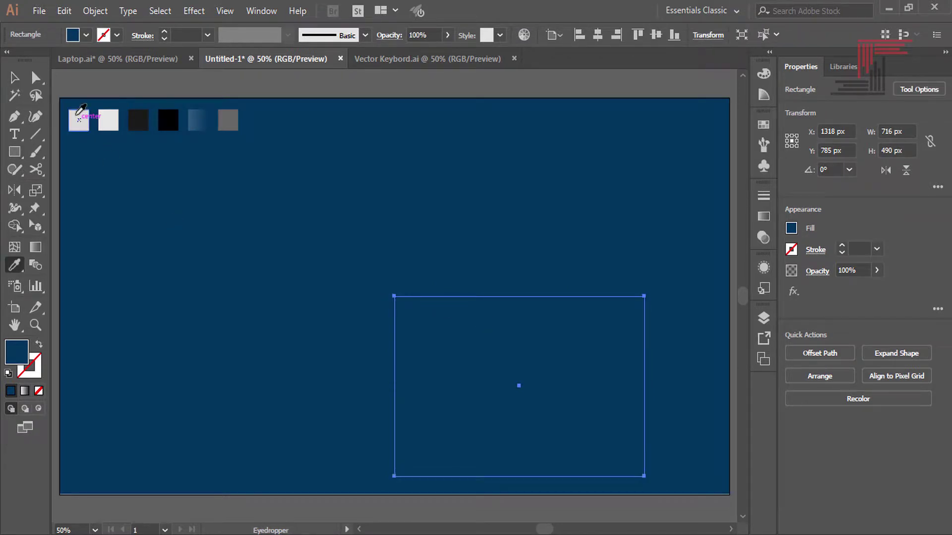
left_click(78, 116)
key("v")
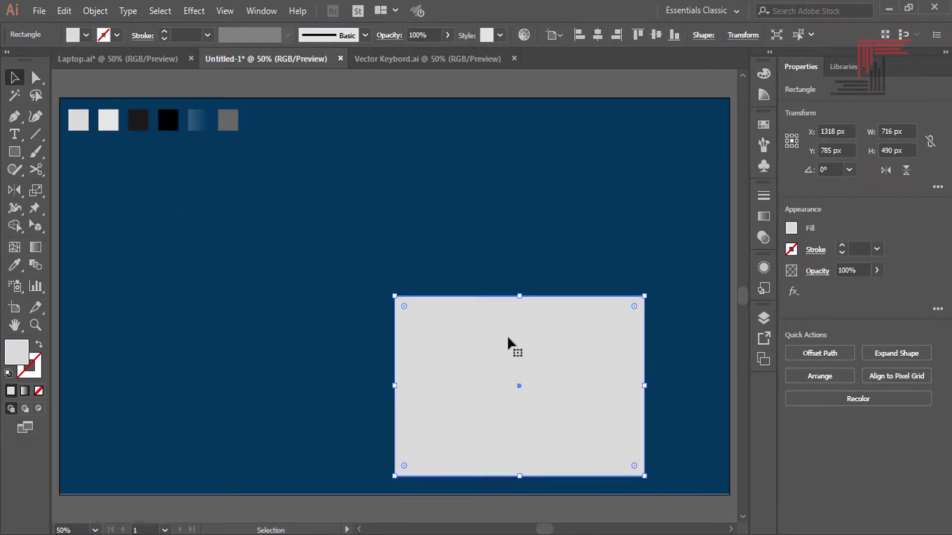
left_click(261, 10)
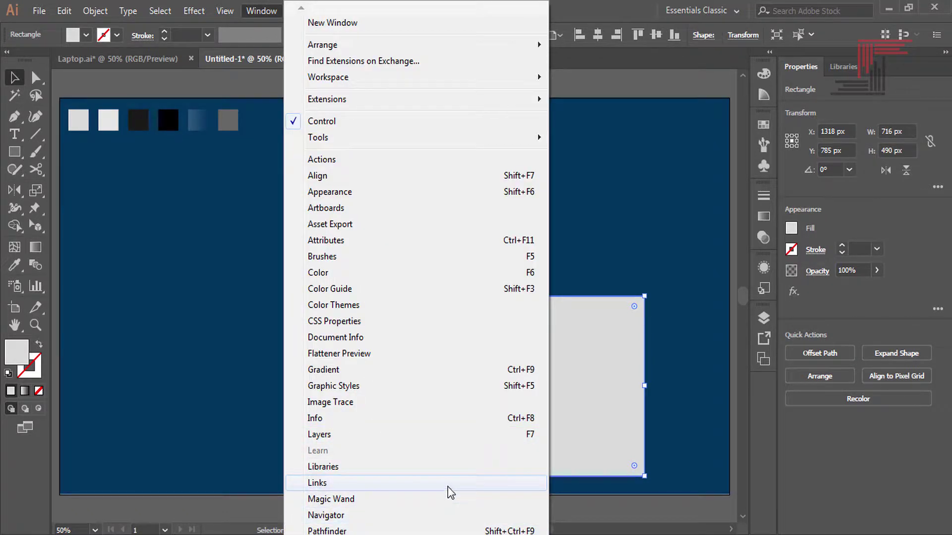
Dock the Align panel, show its full options and set Align To Artboard.
left_click(317, 177)
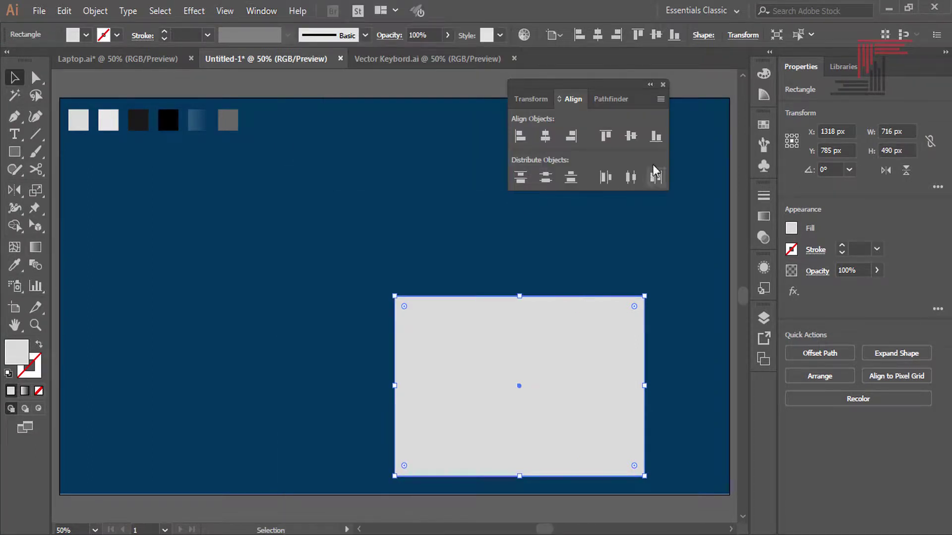
left_click_drag(635, 100, 748, 342)
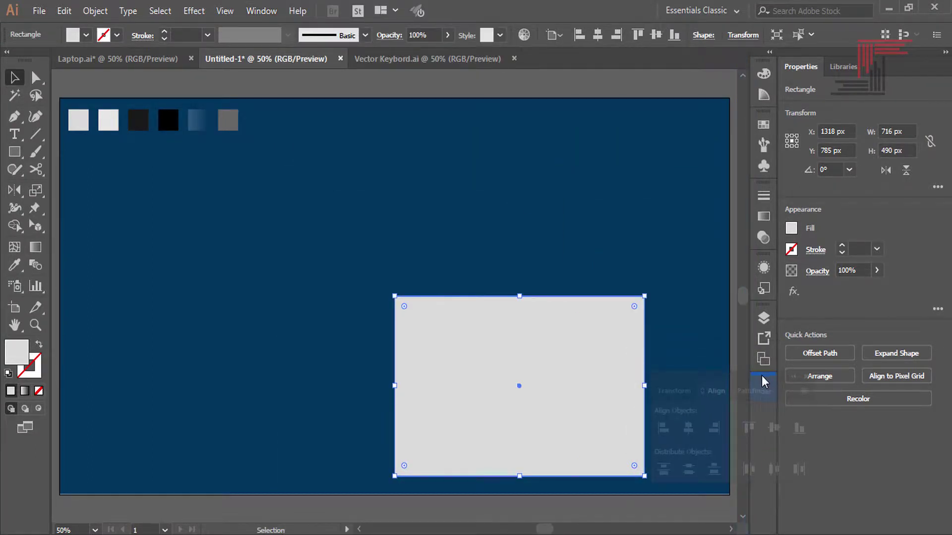
left_click(764, 409)
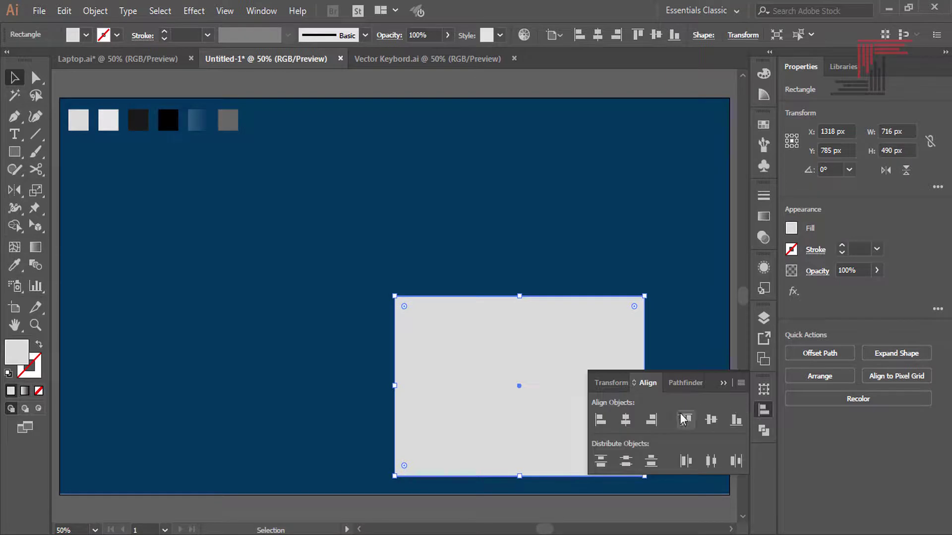
left_click(740, 382)
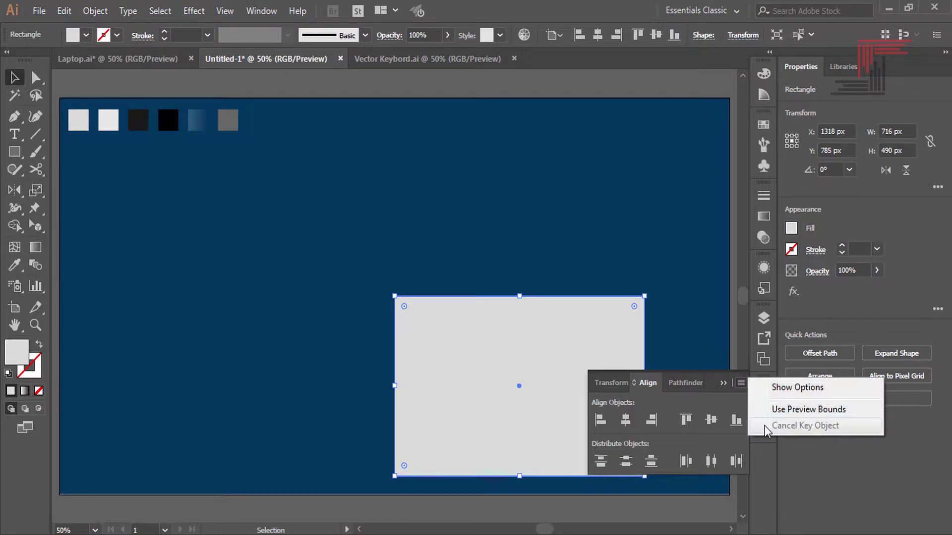
left_click(798, 391)
left_click(739, 500)
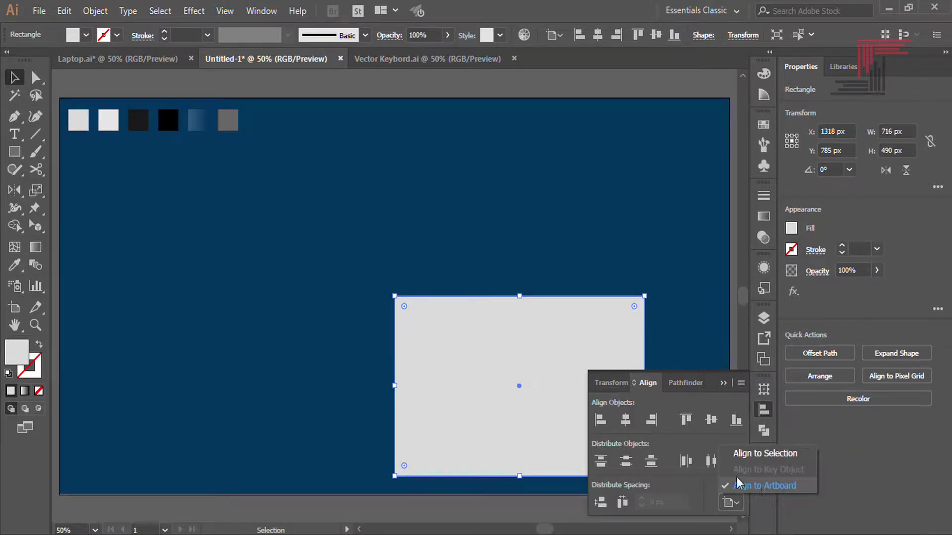
left_click(754, 486)
Apply Horizontal and Vertical Align Center to the rectangle, then deselect it.
left_click(625, 420)
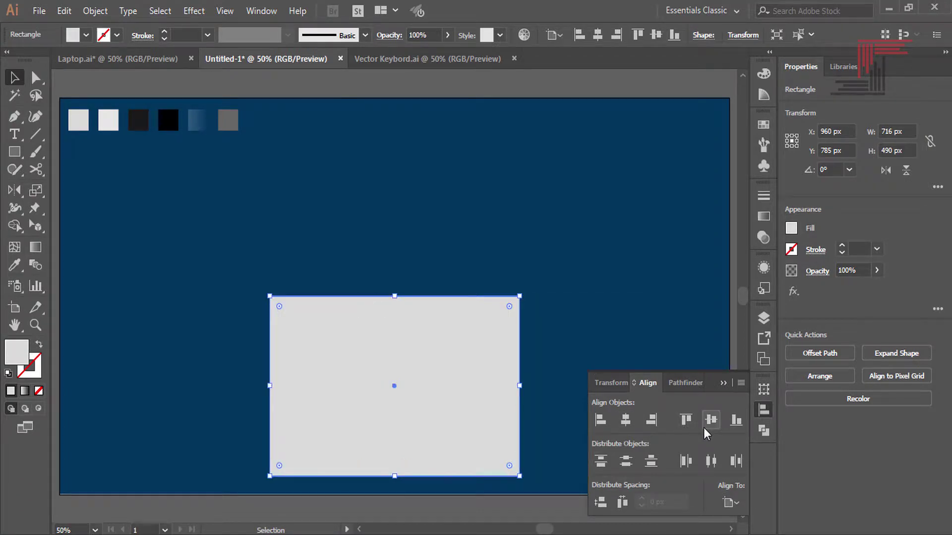
left_click(706, 426)
left_click(723, 383)
left_click(565, 265)
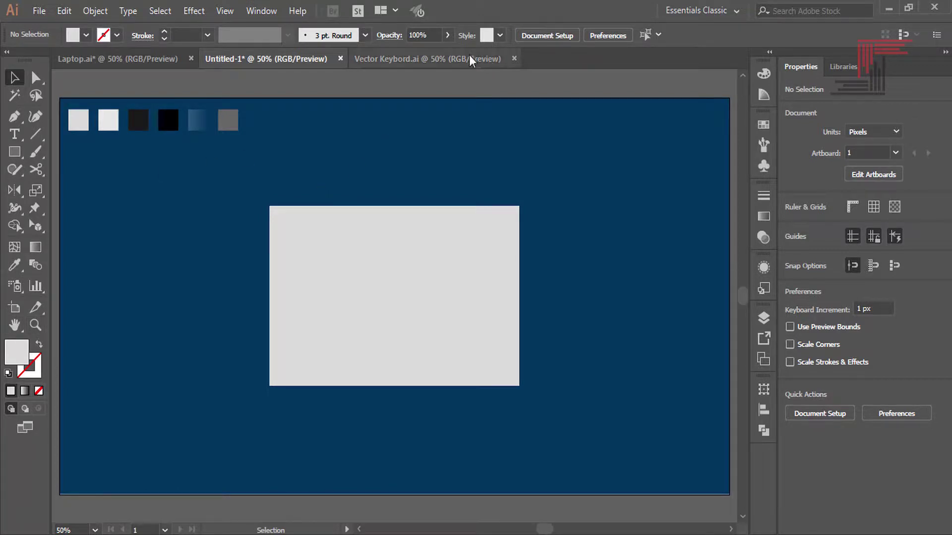
Switch to the Vector Keybord.ai document and look over its black keyboard group.
left_click(422, 58)
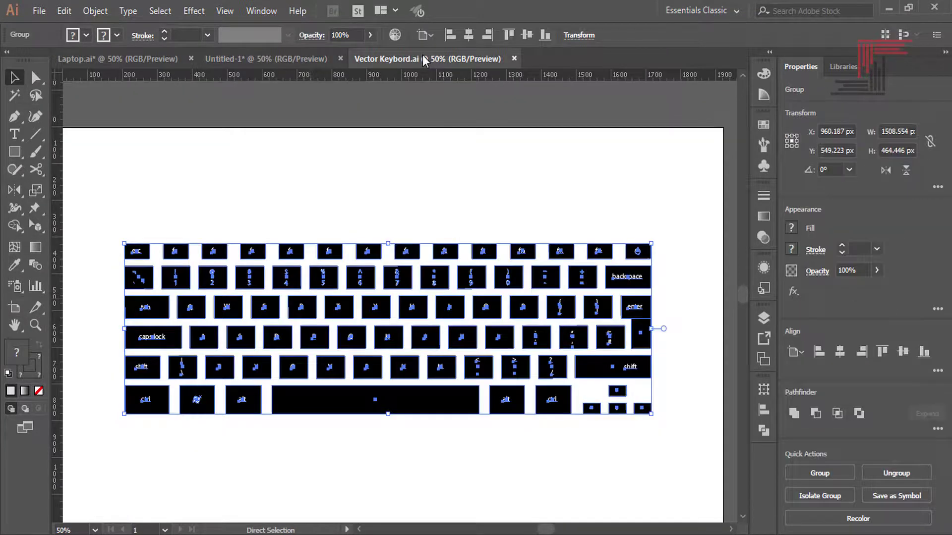
left_click_drag(421, 182, 433, 162)
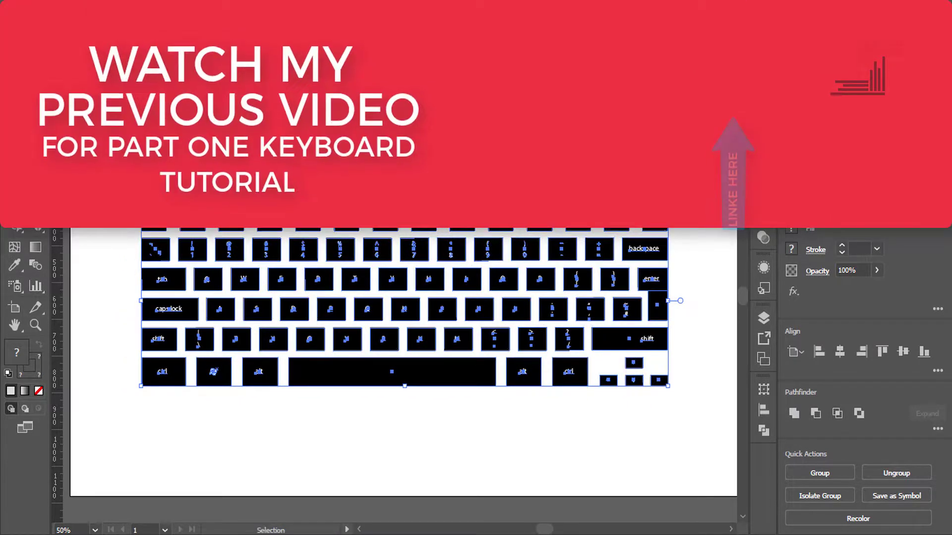
key("ctrl+shift+a")
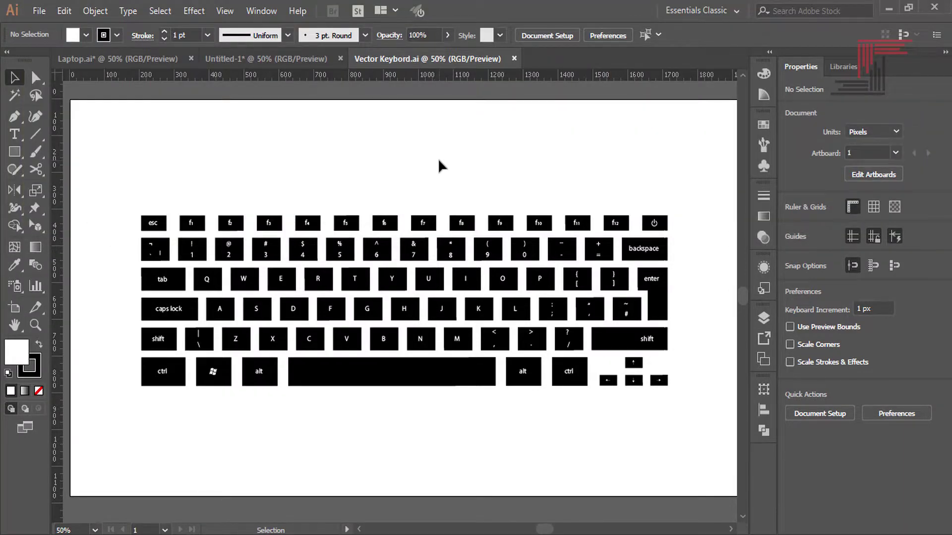
mouse_move(305, 289)
left_mouse_down()
mouse_move(281, 292)
mouse_move(294, 294)
left_mouse_up()
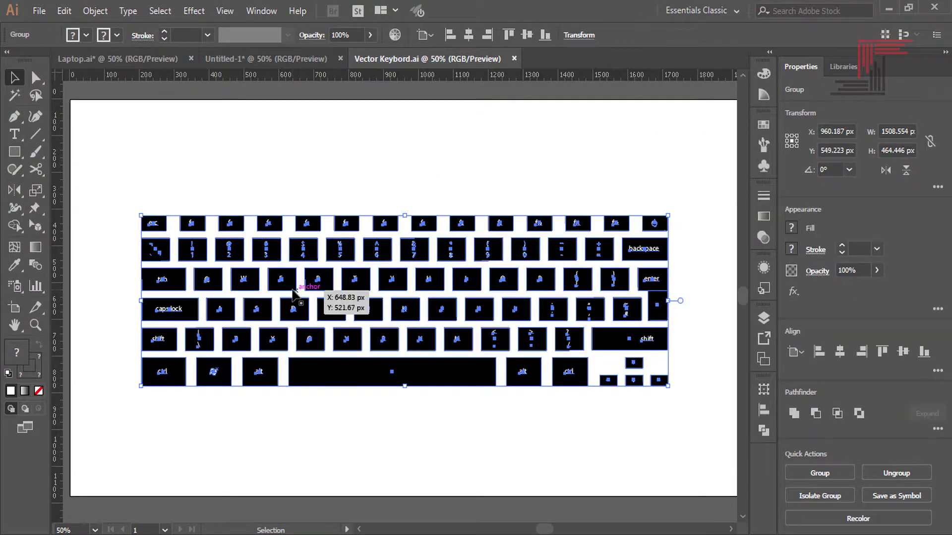
left_click(249, 170)
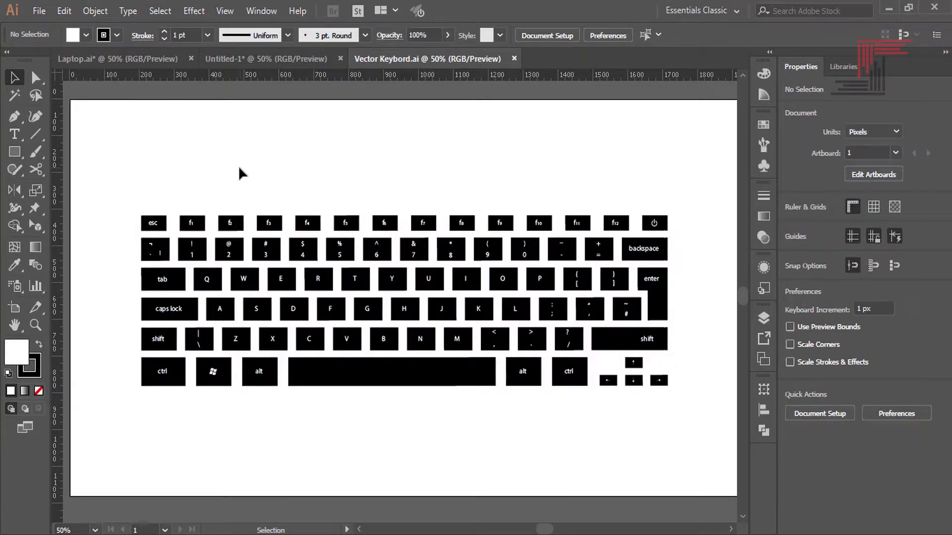
left_click(35, 325)
Zoom in on the top-left keys and ungroup the keyboard.
mouse_move(141, 209)
left_mouse_down()
mouse_move(398, 372)
mouse_move(365, 434)
left_mouse_up()
key("v")
right_click(378, 342)
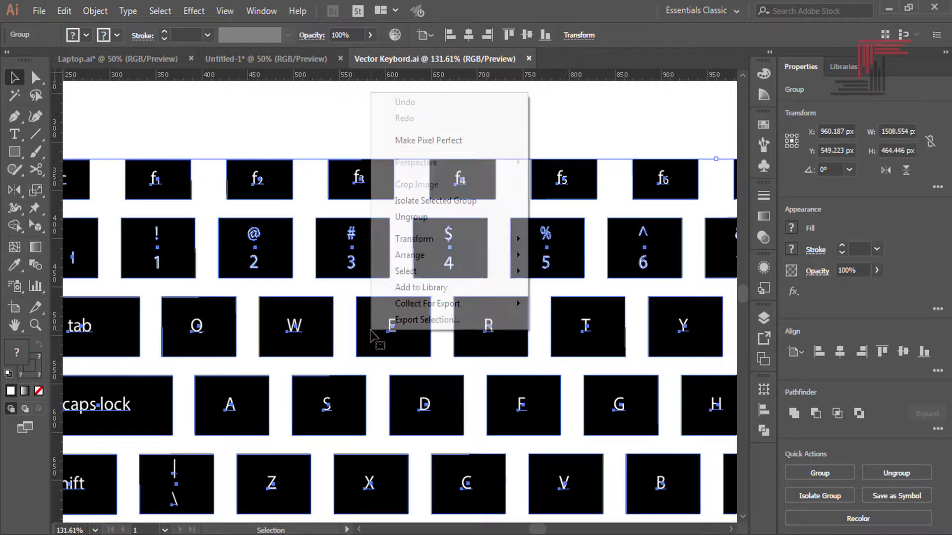
left_click(419, 218)
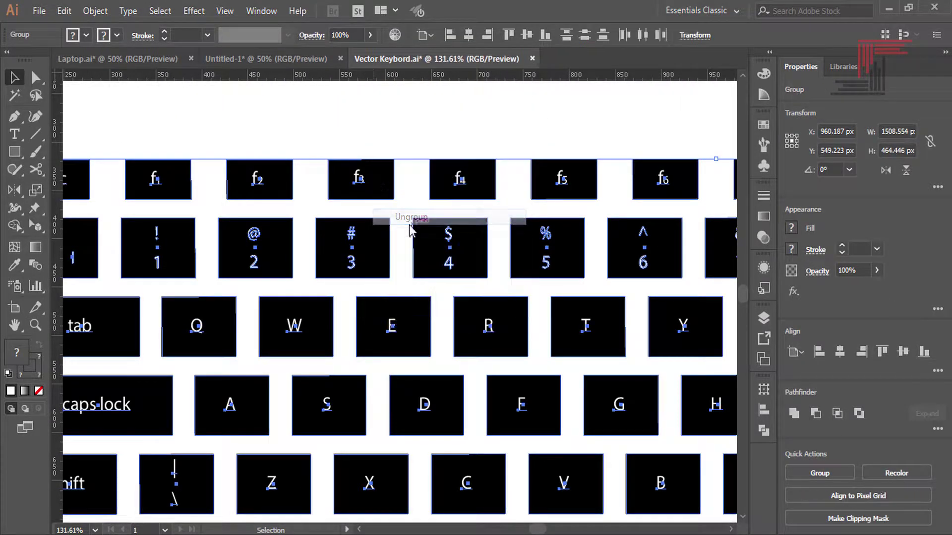
left_click(347, 142)
scroll(347, 142, "down", 2)
scroll(347, 143, "left", 3)
left_click(328, 245)
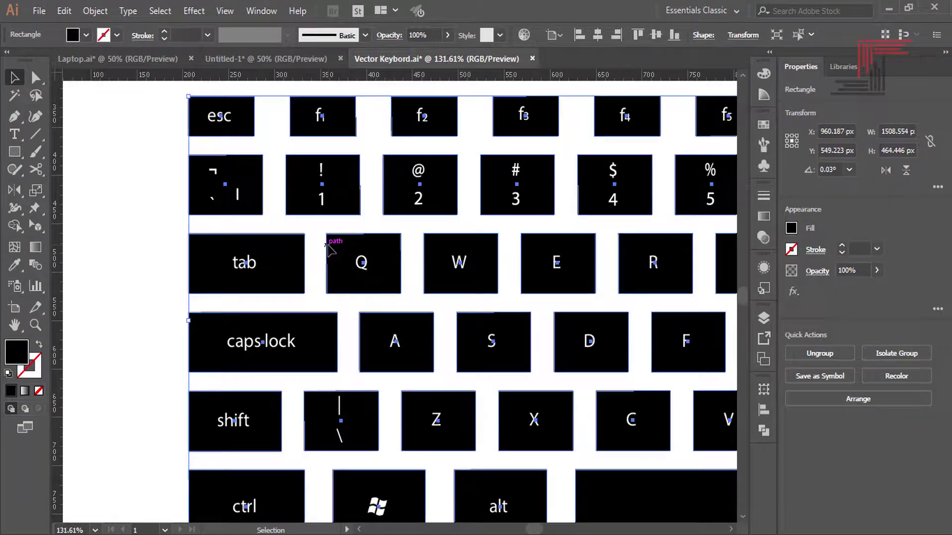
left_click_drag(331, 250, 239, 301)
key("ctrl+z")
Pan to the keyboard's right end and ungroup the remaining key pieces.
left_click_drag(313, 255, 87, 239)
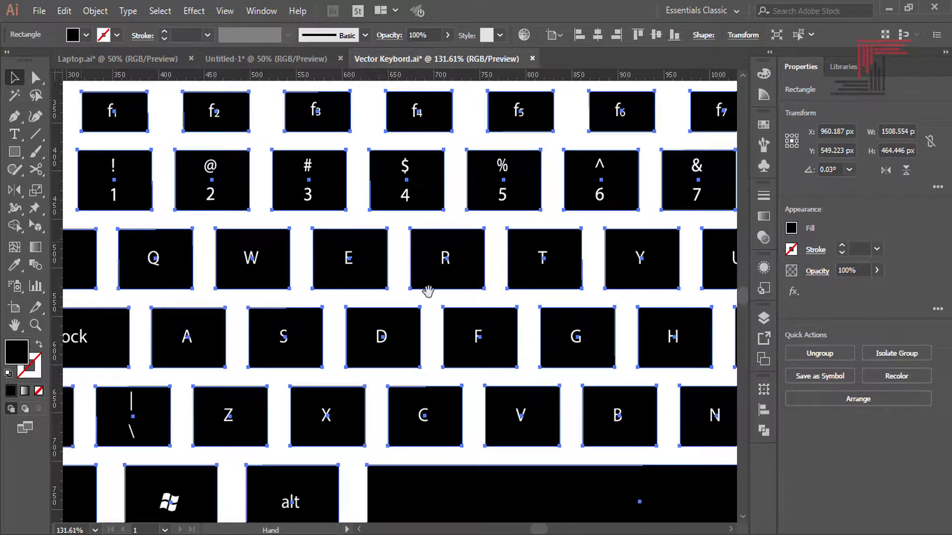
left_click_drag(428, 291, 55, 293)
left_click_drag(585, 302, 104, 233)
left_click_drag(476, 257, 479, 323)
left_click_drag(392, 278, 474, 321)
left_click(471, 320)
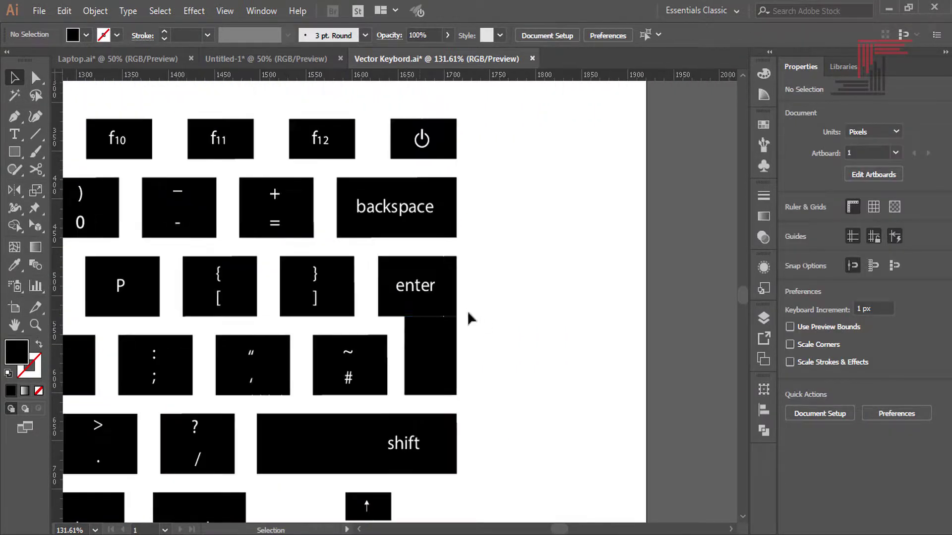
scroll(432, 340, "up", 2)
left_click(437, 342)
right_click(442, 316)
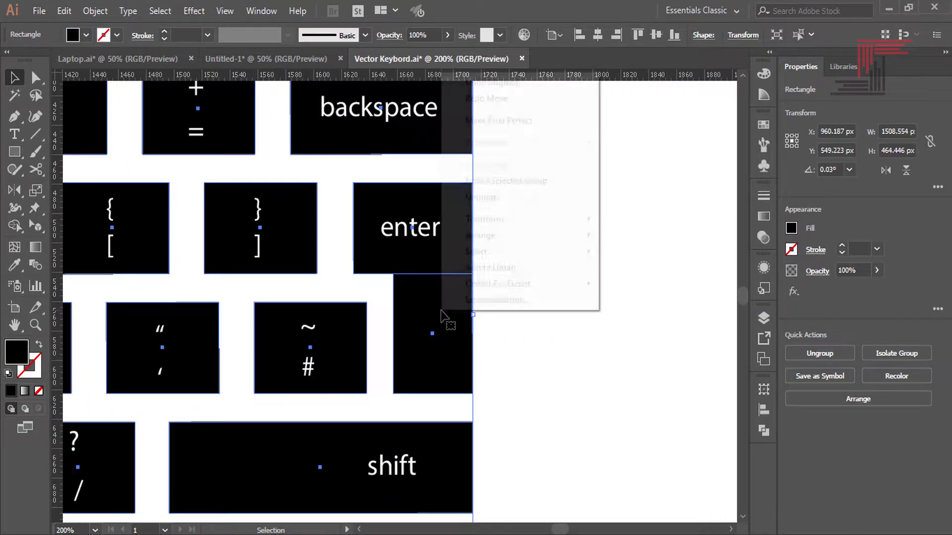
left_click(490, 198)
left_click(510, 264)
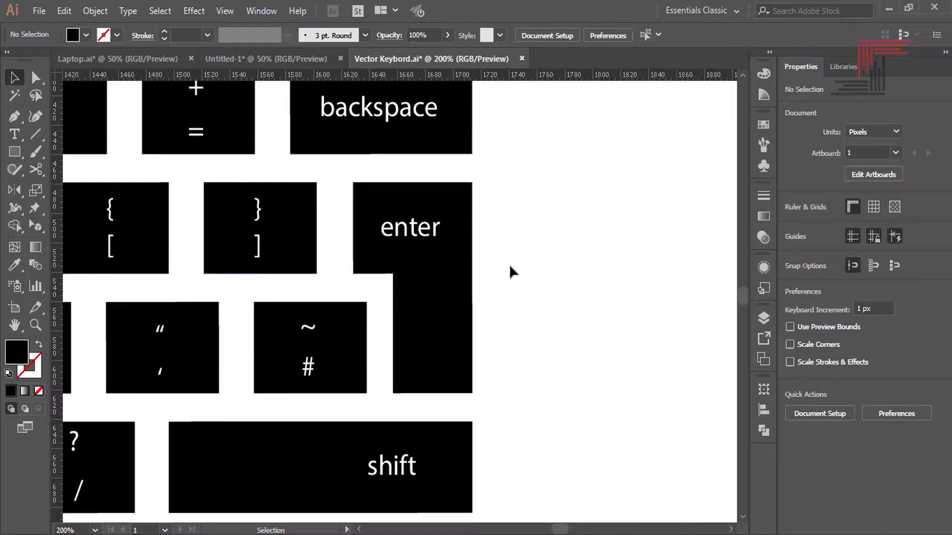
Stretch the lower enter rectangle upward and Unite it with the upper one in Pathfinder.
left_click(439, 306)
scroll(446, 287, "up", 3)
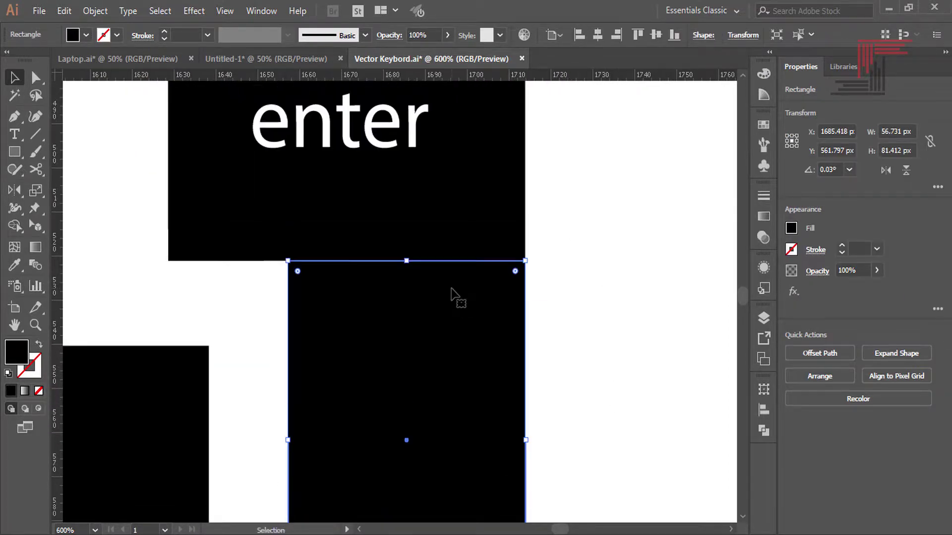
left_click_drag(407, 260, 406, 204)
left_click(269, 252, "shift")
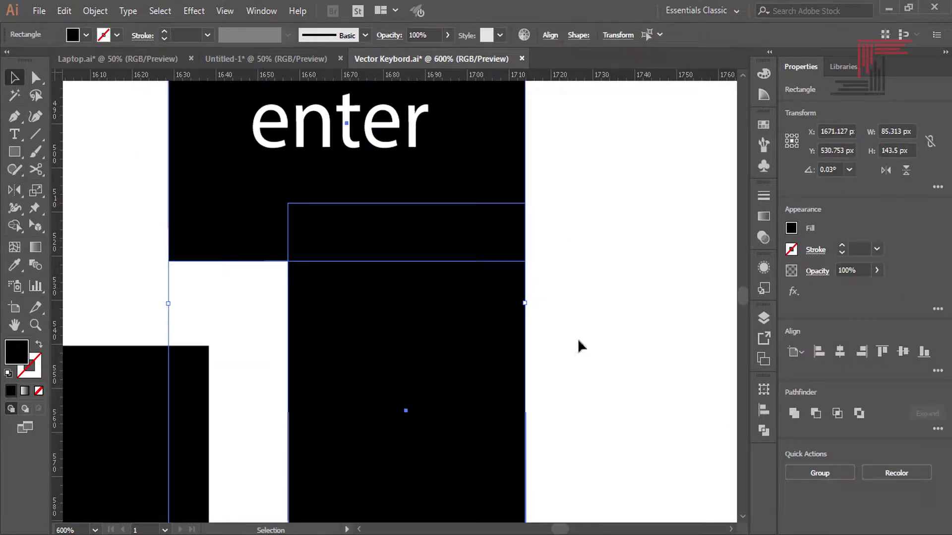
left_click(793, 412)
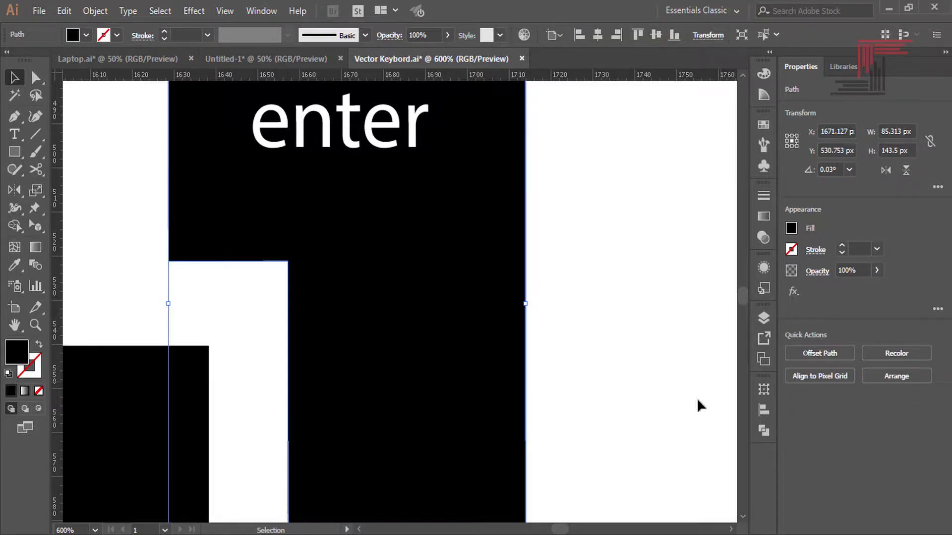
left_click(563, 330)
left_click_drag(563, 329, 639, 431)
scroll(600, 392, "down", 10)
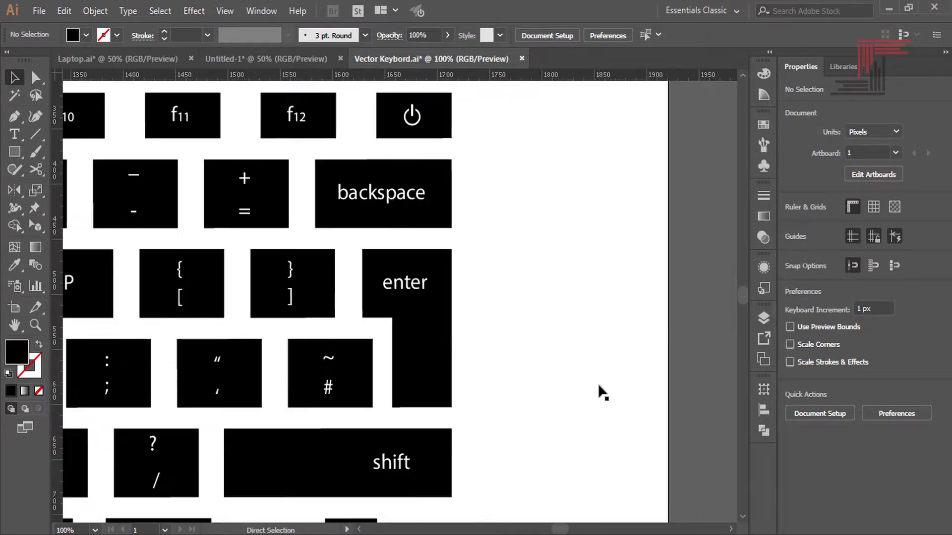
scroll(625, 367, "up", 3)
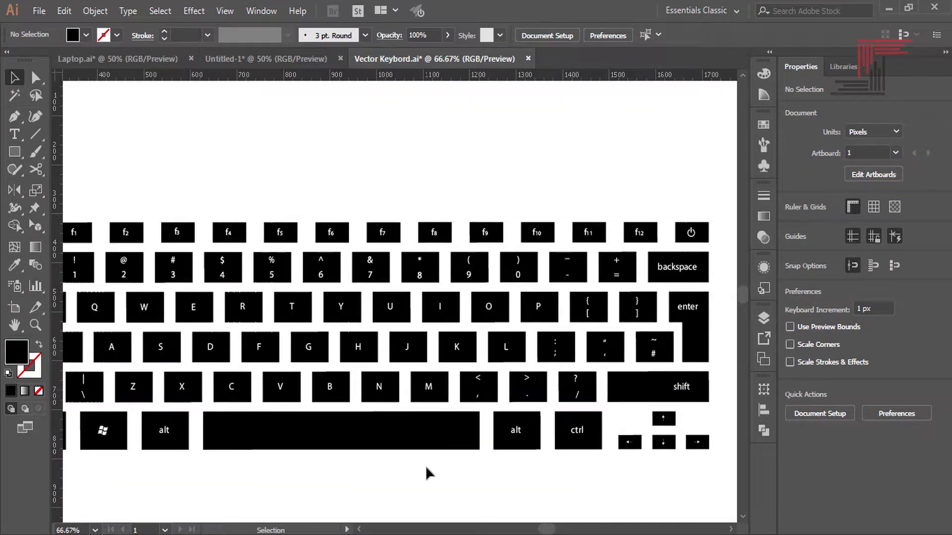
Select all keyboard shapes, leaving the H letter out of the selection.
key("ctrl+minus")
key("ctrl+minus")
key("ctrl+a")
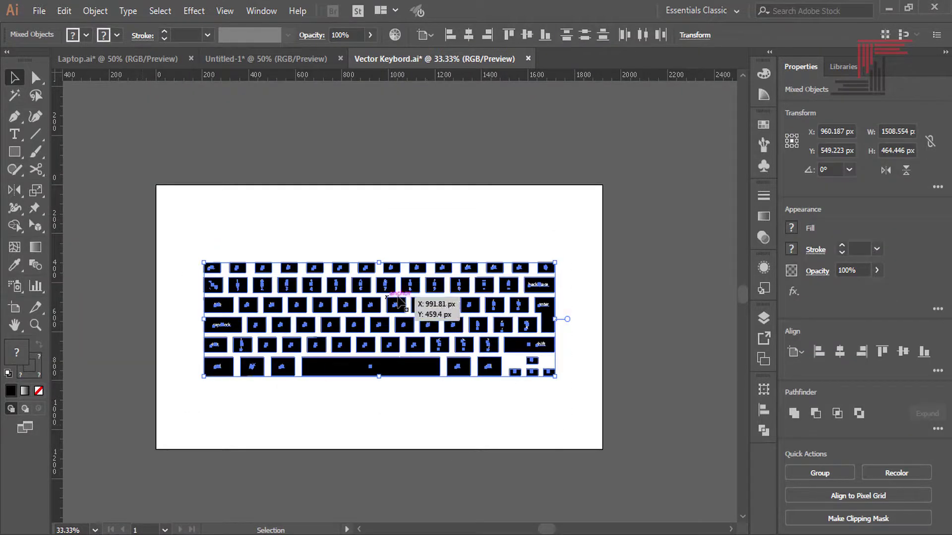
scroll(399, 300, "up", 4)
scroll(398, 300, "up", 4)
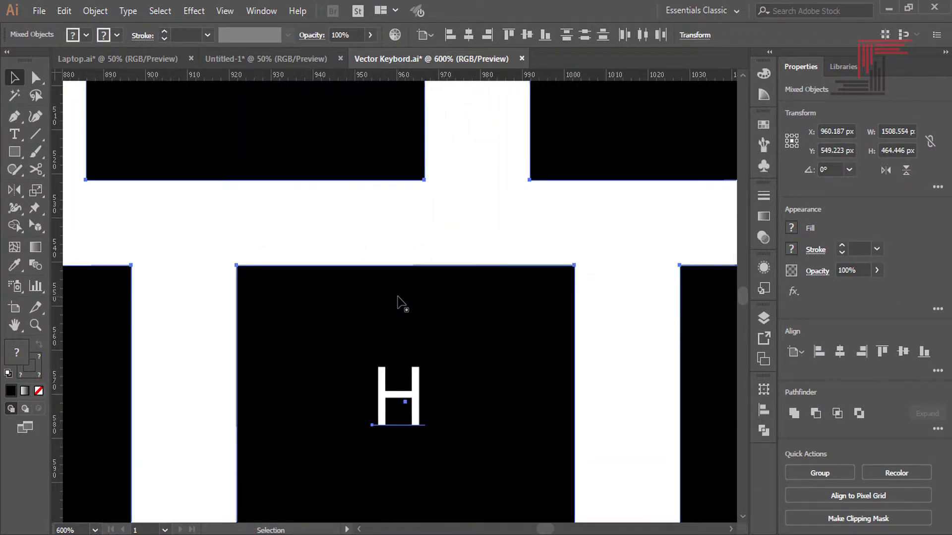
left_click(386, 396, "shift")
key("ctrl+minus")
scroll(556, 427, "down", 3)
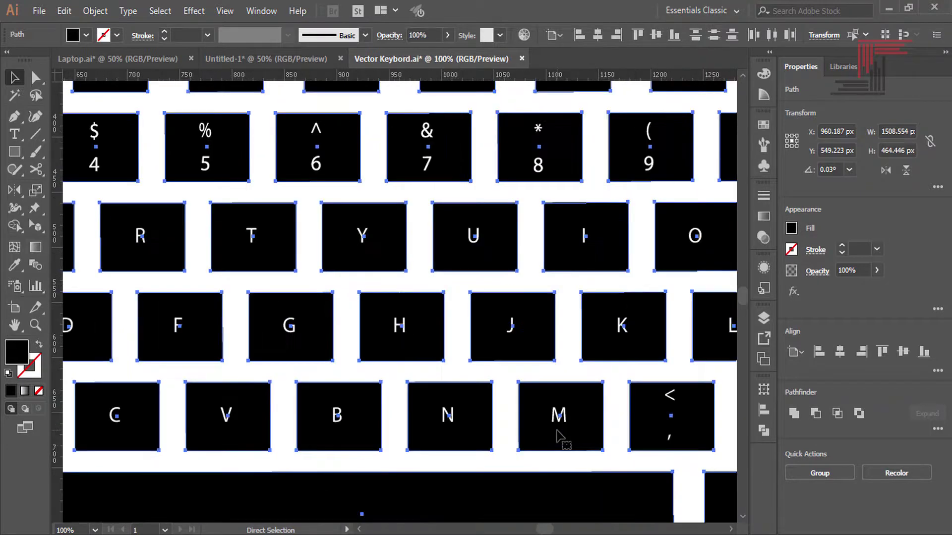
scroll(555, 427, "down", 3)
Apply Effect > Stylize > Round Corners with a 3 px radius.
left_click(192, 12)
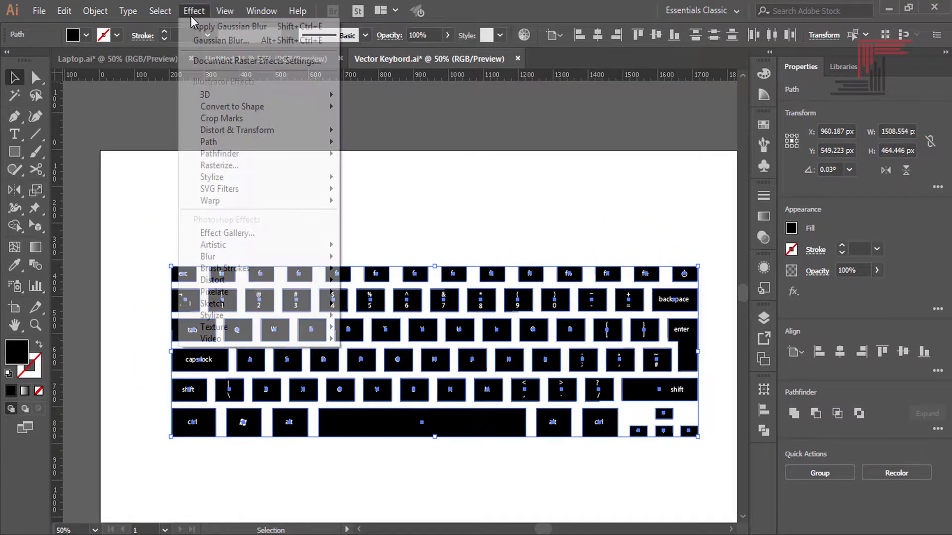
mouse_move(212, 177)
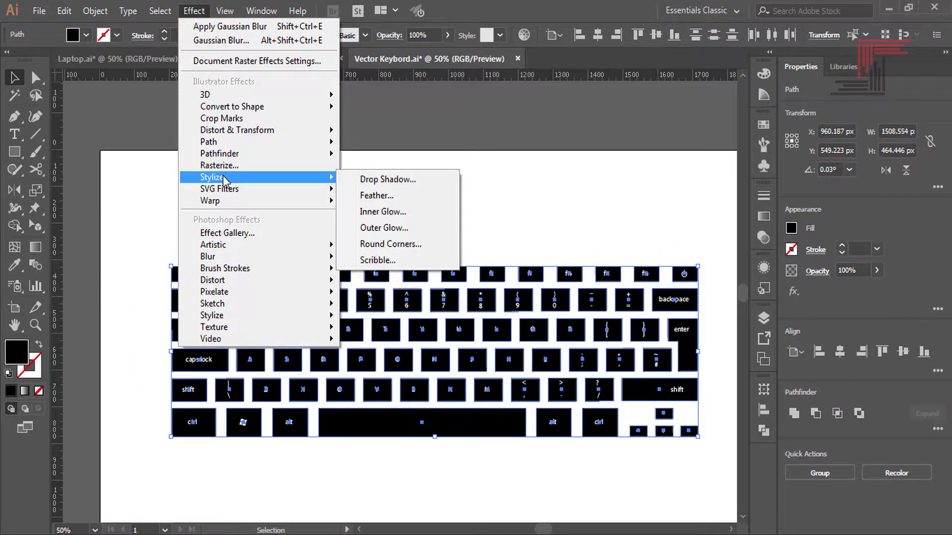
left_click(393, 245)
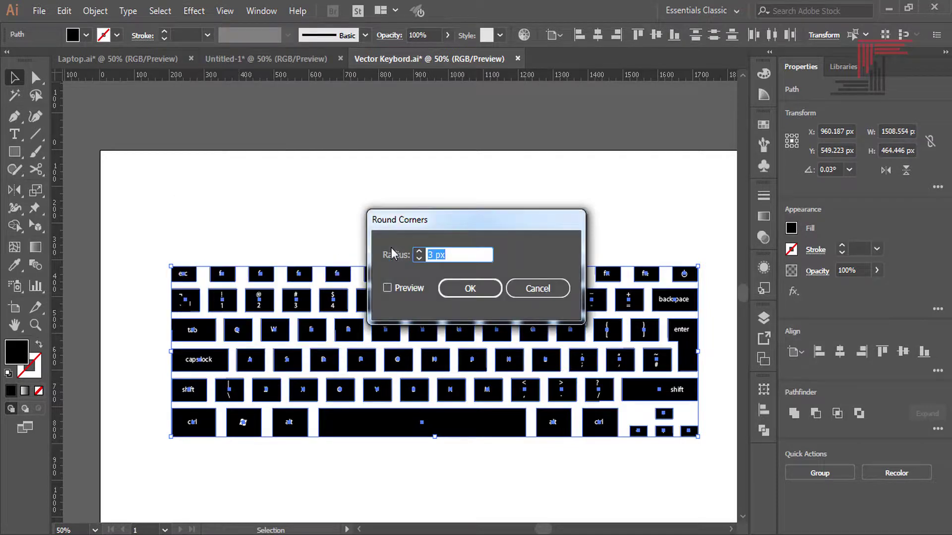
left_click(391, 287)
left_click_drag(395, 223, 469, 233)
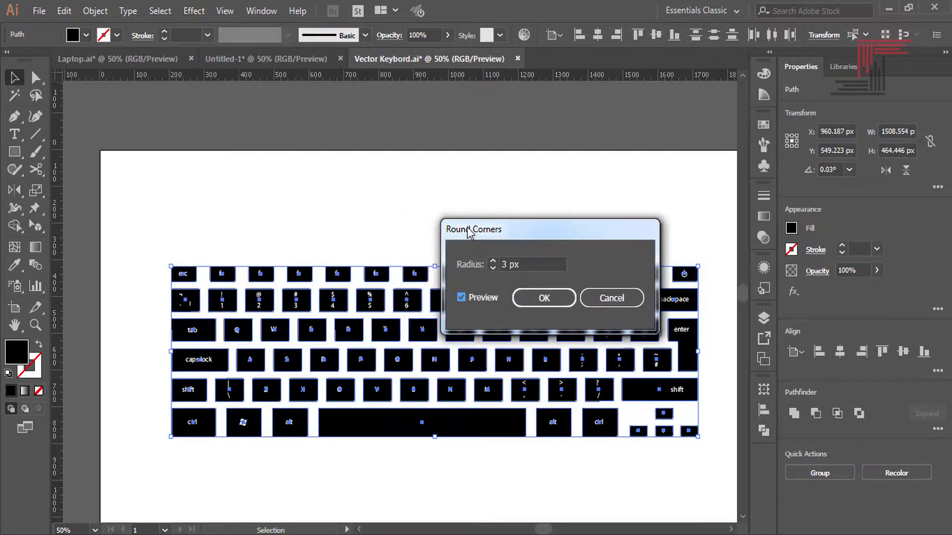
left_click(506, 264)
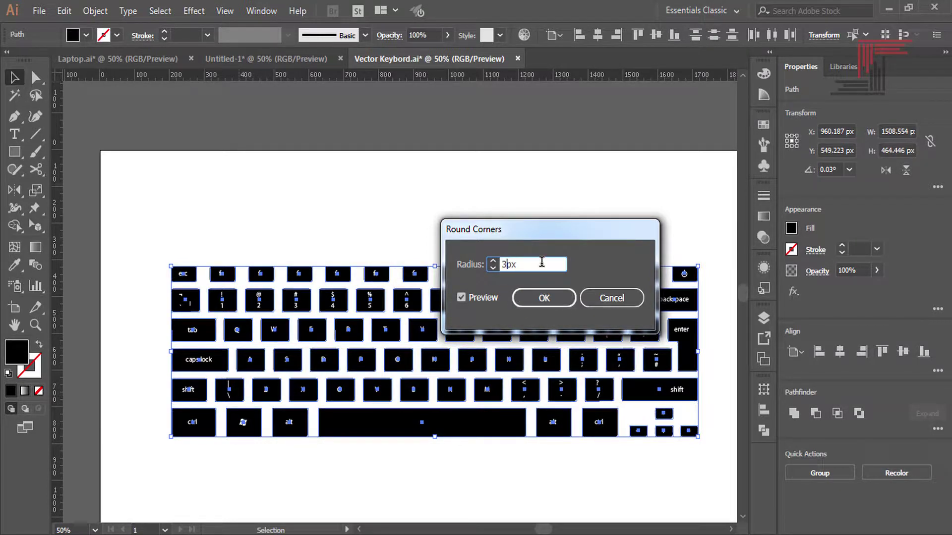
type("3")
left_click(540, 297)
left_click(452, 248)
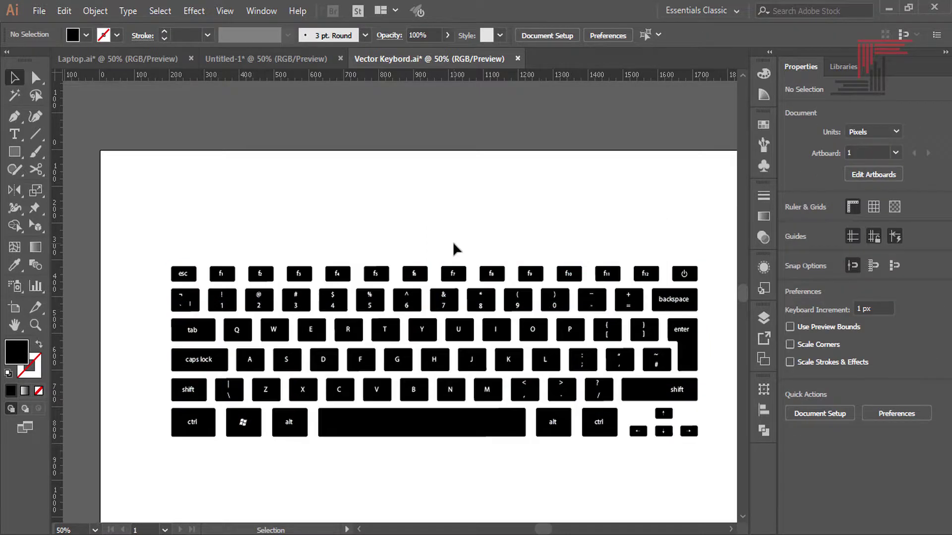
mouse_move(452, 249)
left_mouse_down()
mouse_move(449, 166)
mouse_move(416, 178)
left_mouse_up()
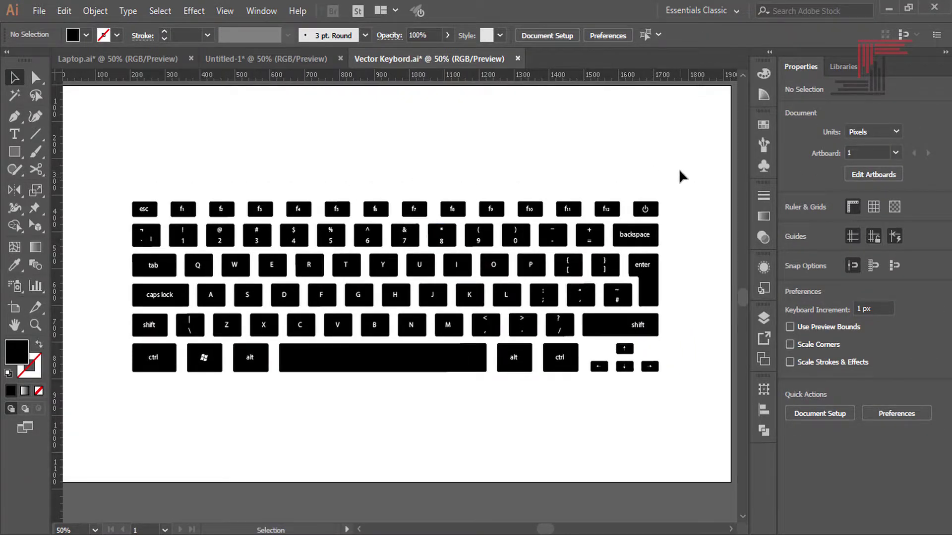
Group the key shapes, then group the keys and letters together.
left_click_drag(680, 171, 404, 204)
left_click_drag(106, 171, 739, 421)
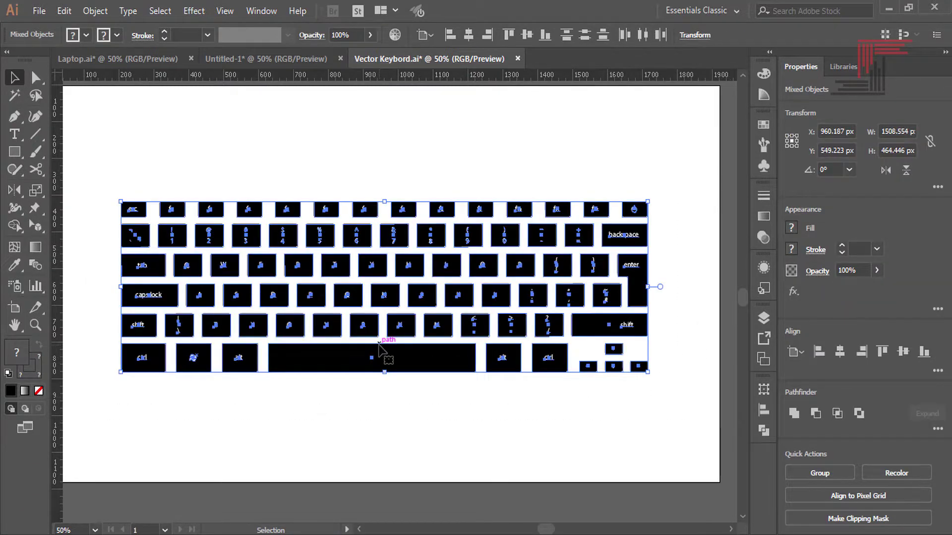
scroll(379, 347, "up", 3)
scroll(383, 351, "up", 3)
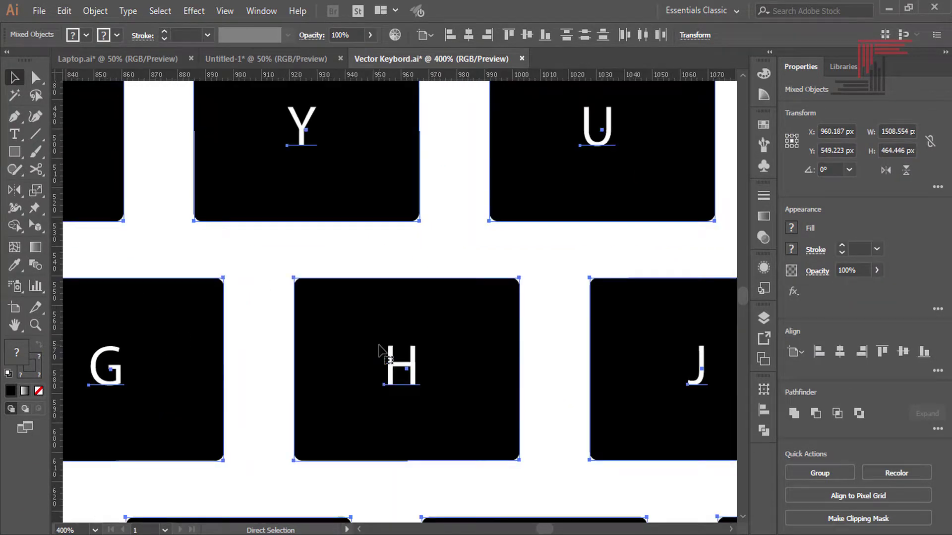
left_click(391, 365)
right_click(258, 376)
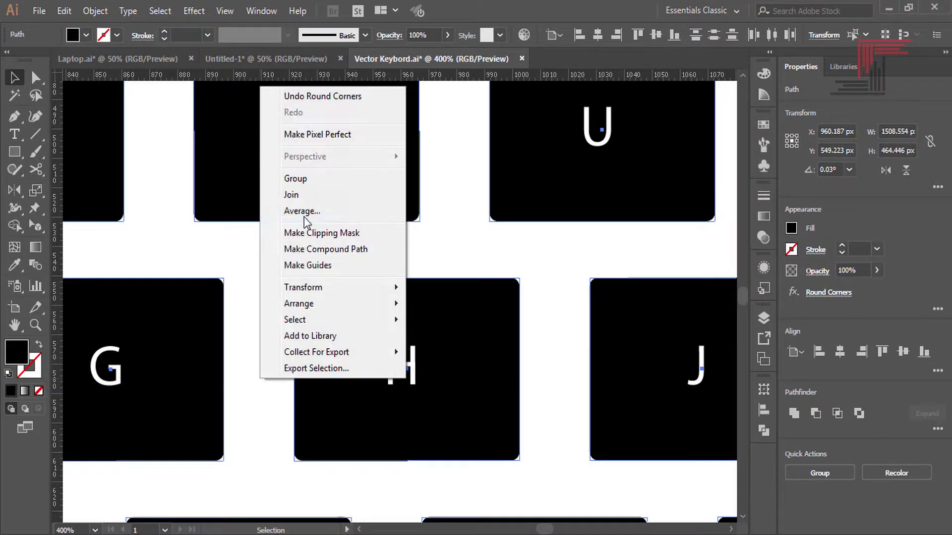
left_click(290, 180)
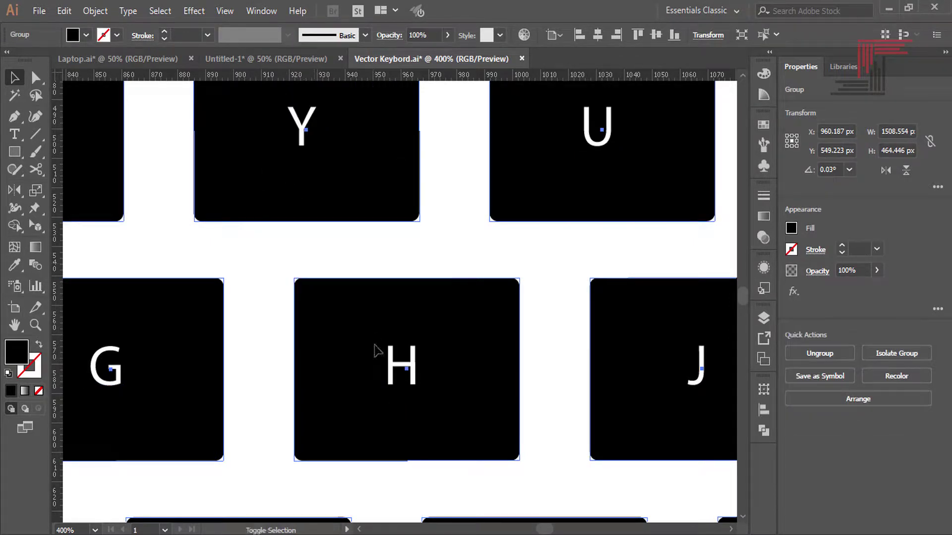
right_click(394, 137)
left_click(404, 231)
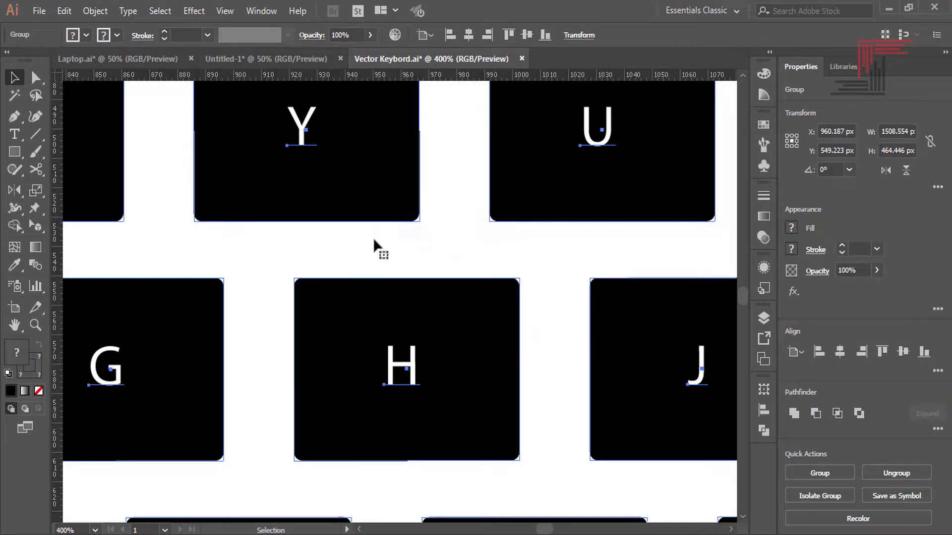
Copy the keyboard group and switch to the Untitled-1 document.
key("ctrl+0")
left_click(542, 179)
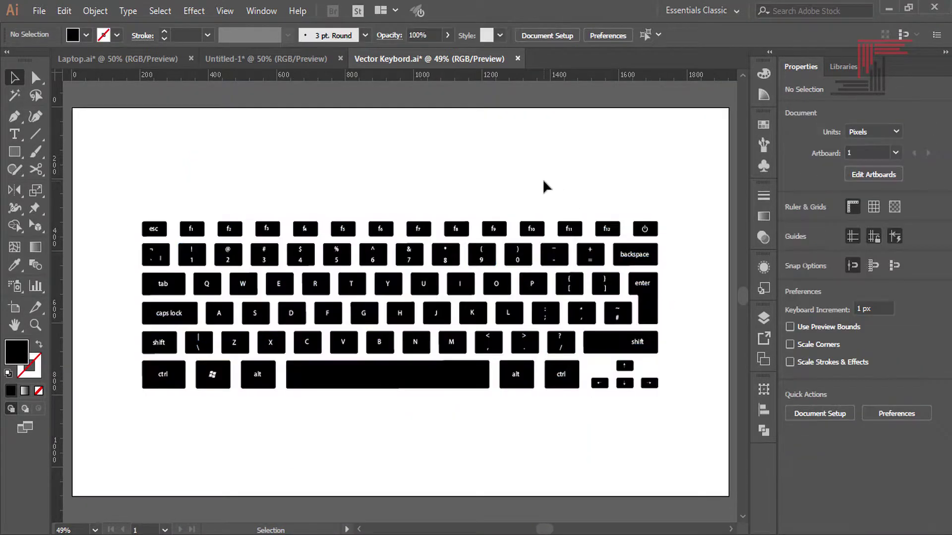
left_click(443, 290)
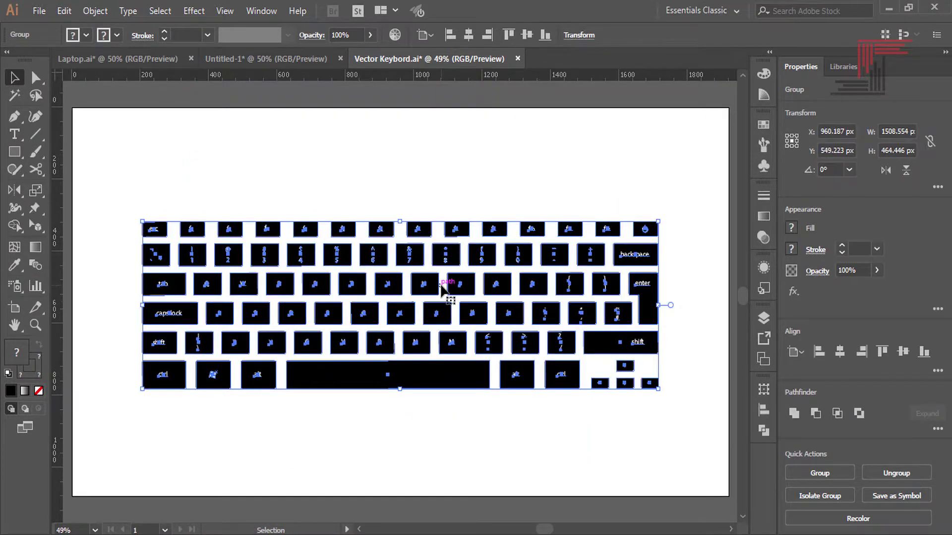
right_click(442, 290)
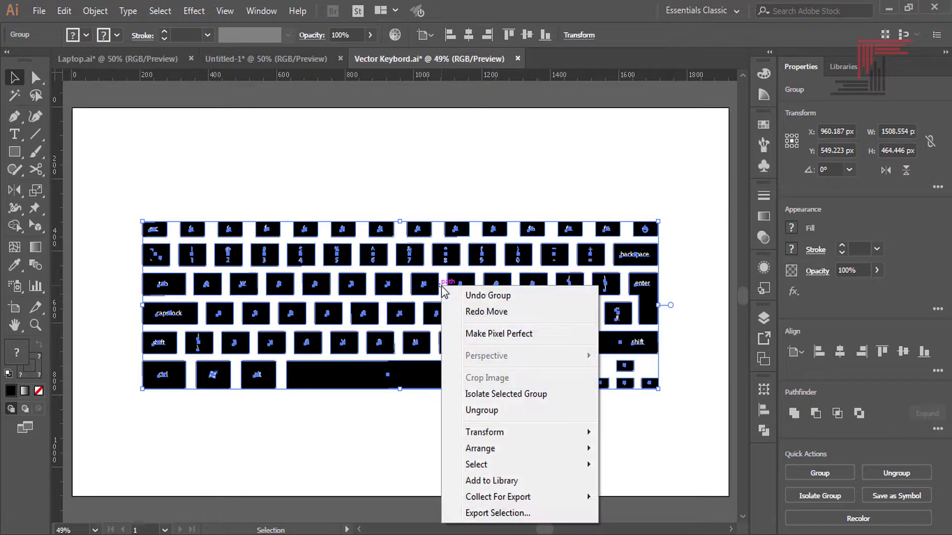
left_click(94, 11)
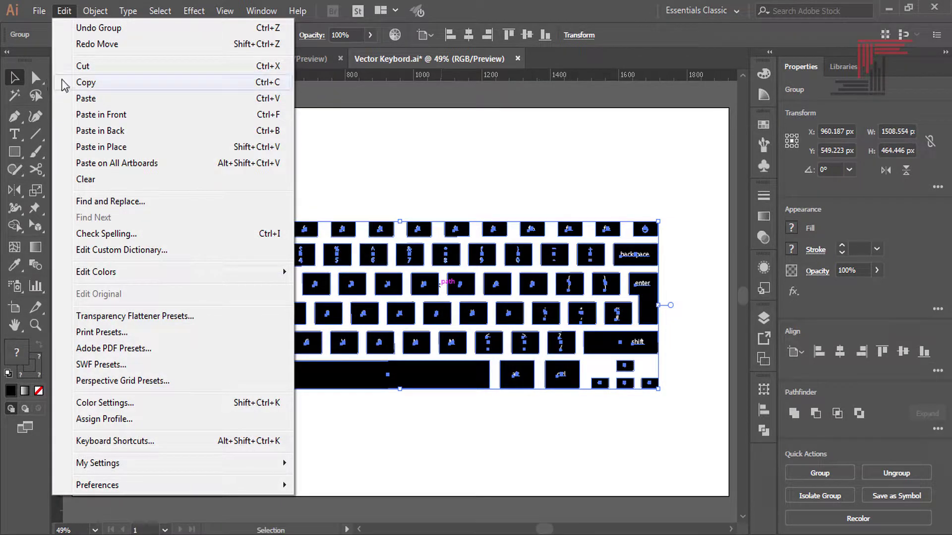
left_click(84, 84)
left_click(228, 62)
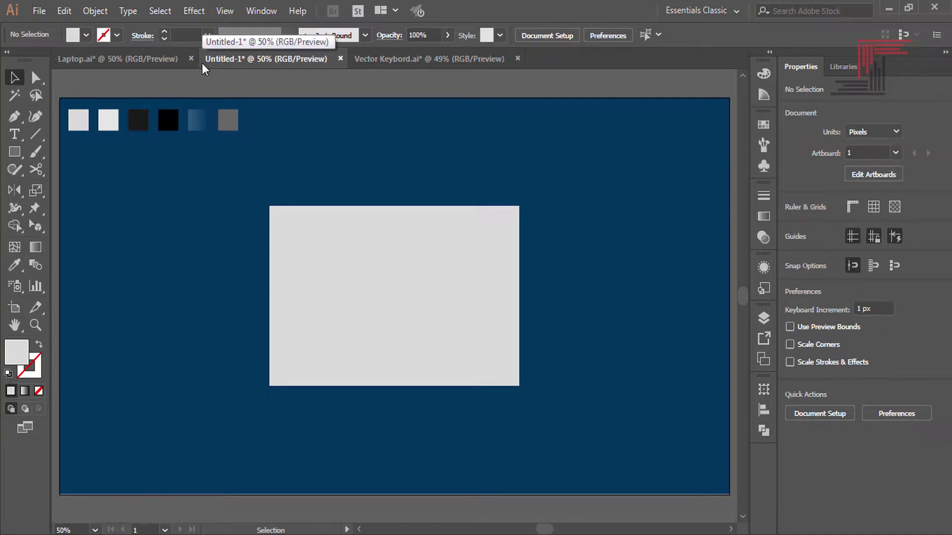
Paste the keyboard onto the laptop and shrink it to fit the grey body.
left_click(66, 11)
left_click(100, 98)
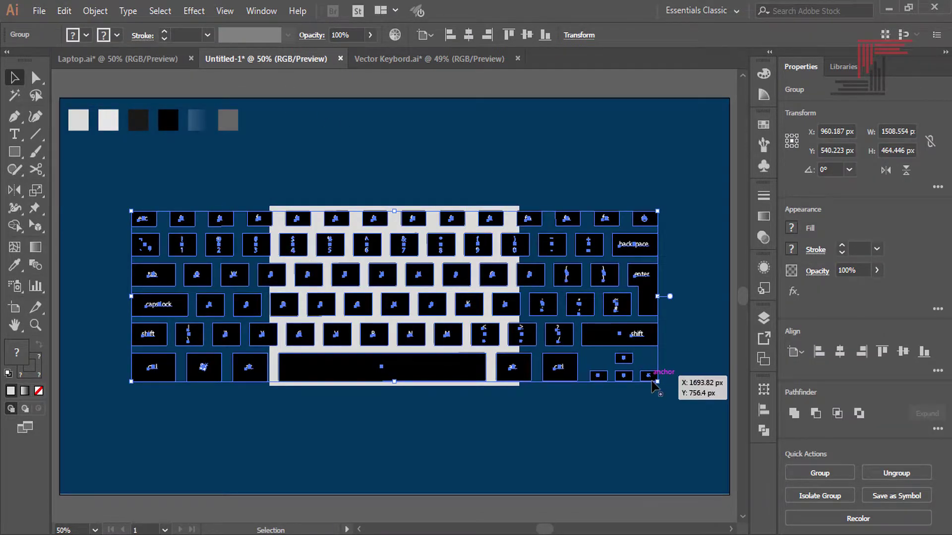
left_click_drag(657, 381, 473, 321)
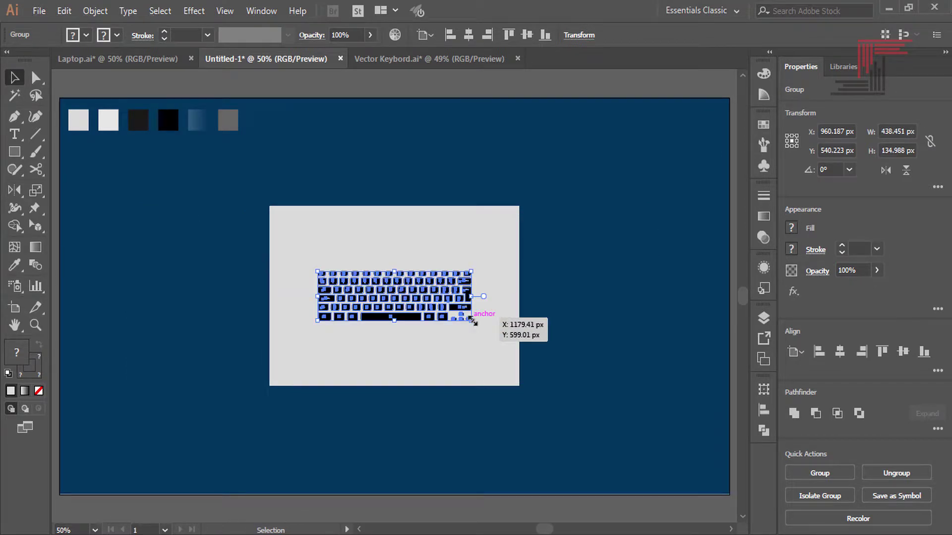
key("ctrl+equal")
key("ctrl+equal")
key("ctrl+equal")
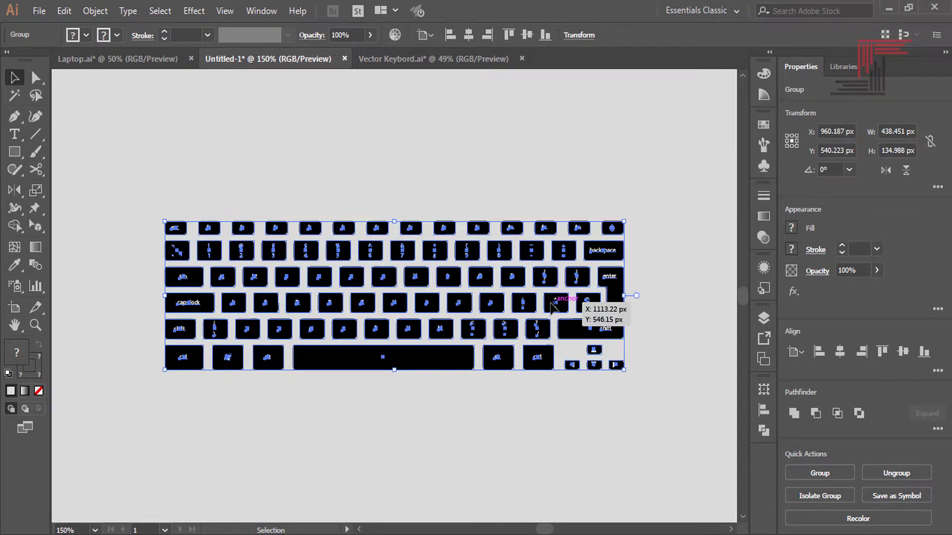
key("a")
key("ctrl+equal")
key("ctrl+equal")
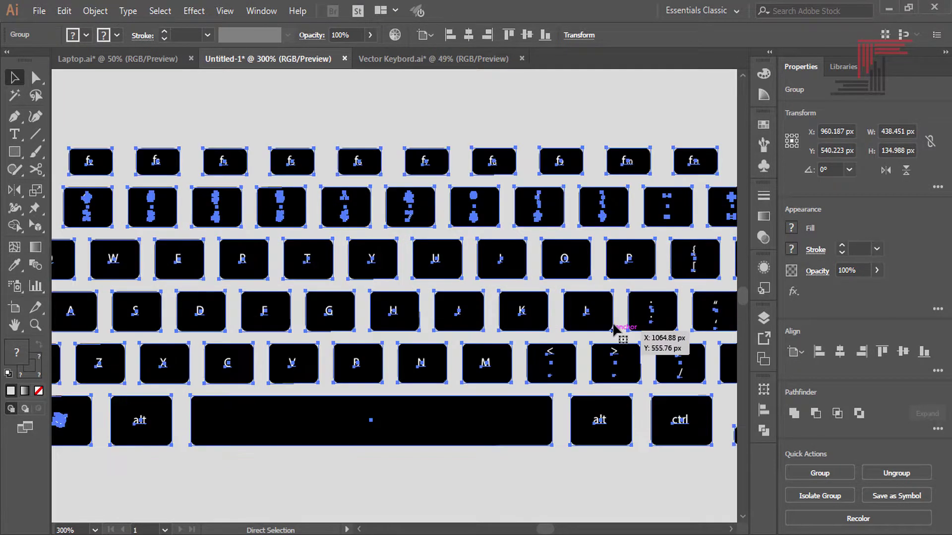
key("ctrl+minus")
key("ctrl+minus")
key("ctrl+minus")
key("ctrl+minus")
key("v")
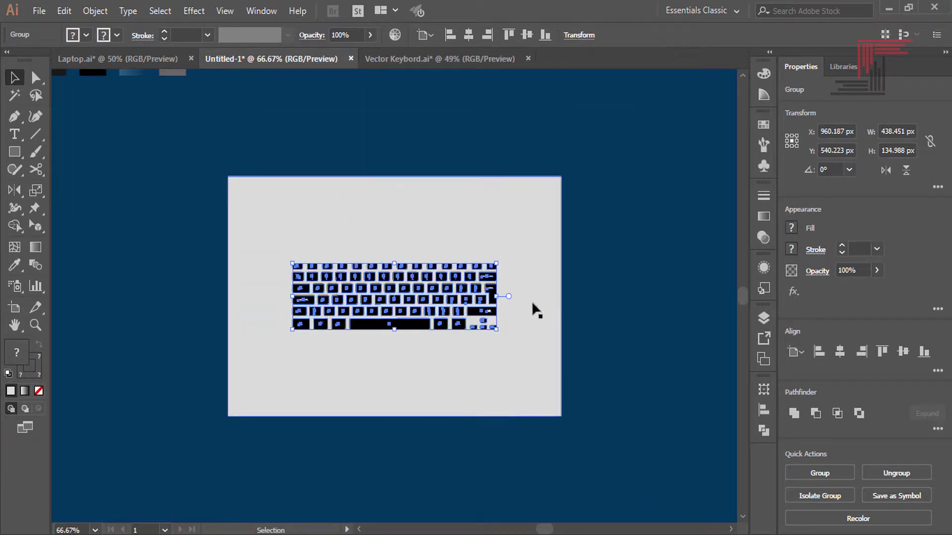
Resize the keyboard to about 516 × 159 px and raise it on the grey body.
mouse_move(498, 331)
left_mouse_down()
mouse_move(529, 341)
mouse_move(515, 338)
left_mouse_up()
left_click(609, 277)
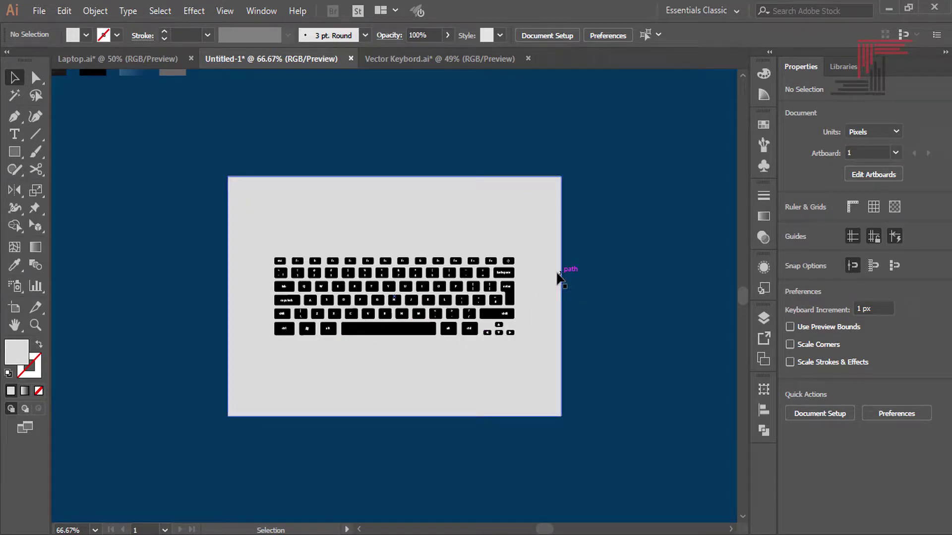
left_click(467, 285)
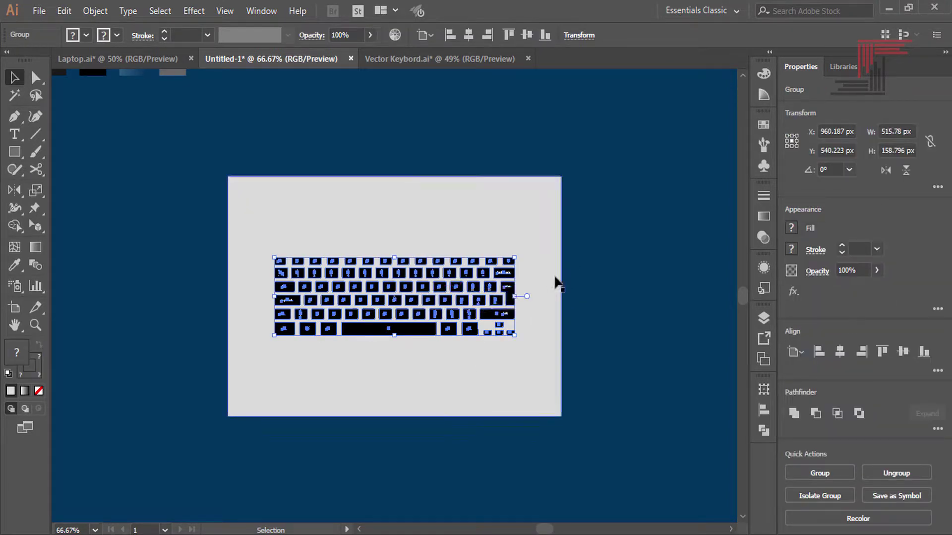
left_click_drag(389, 302, 385, 283)
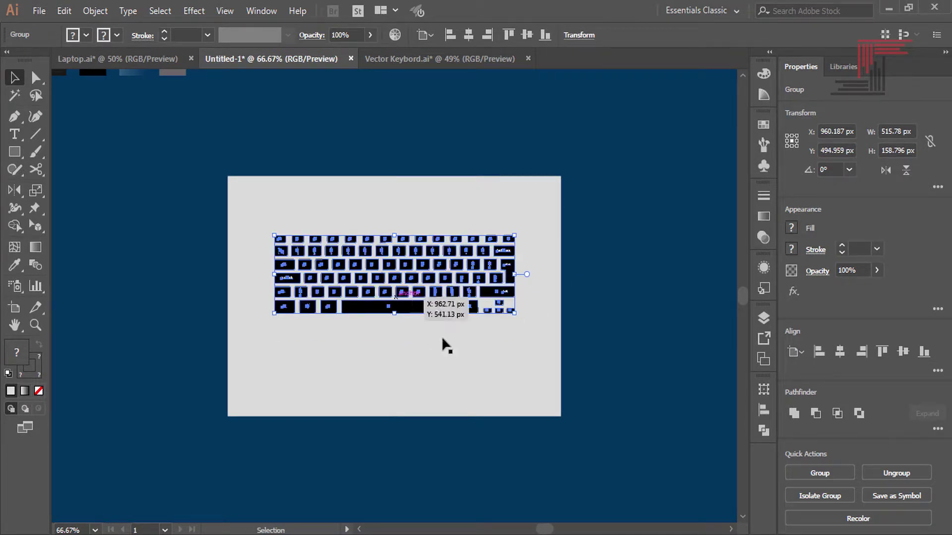
left_click(584, 322)
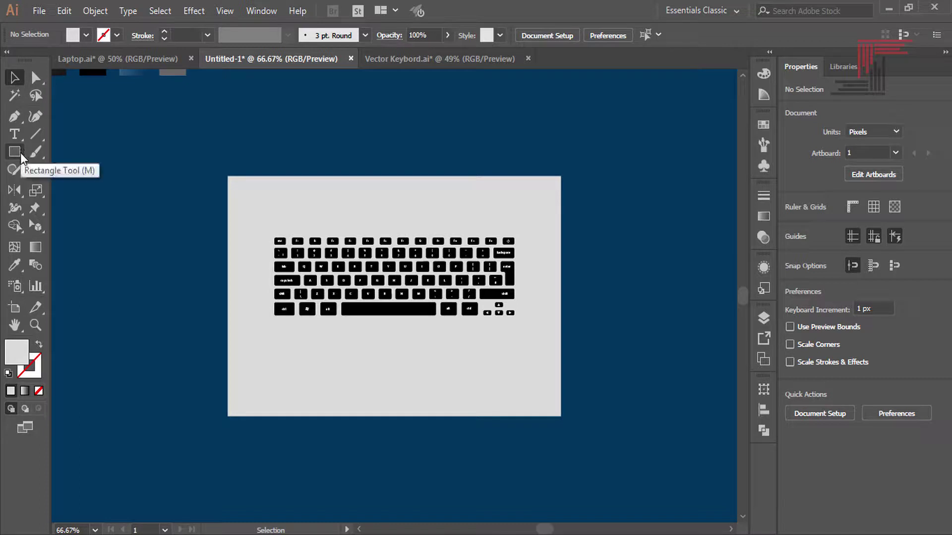
Draw a rectangle covering the whole keyboard and send it behind the keys.
left_click(35, 325)
mouse_move(249, 227)
left_mouse_down()
mouse_move(557, 374)
mouse_move(531, 340)
mouse_move(540, 340)
left_mouse_up()
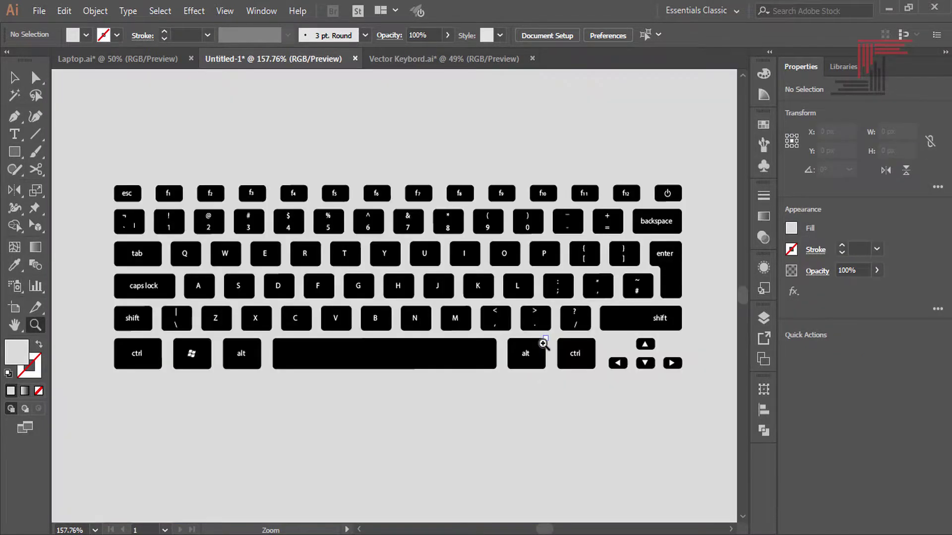
left_click(15, 152)
mouse_move(84, 158)
left_mouse_down()
mouse_move(481, 365)
mouse_move(714, 398)
left_mouse_up()
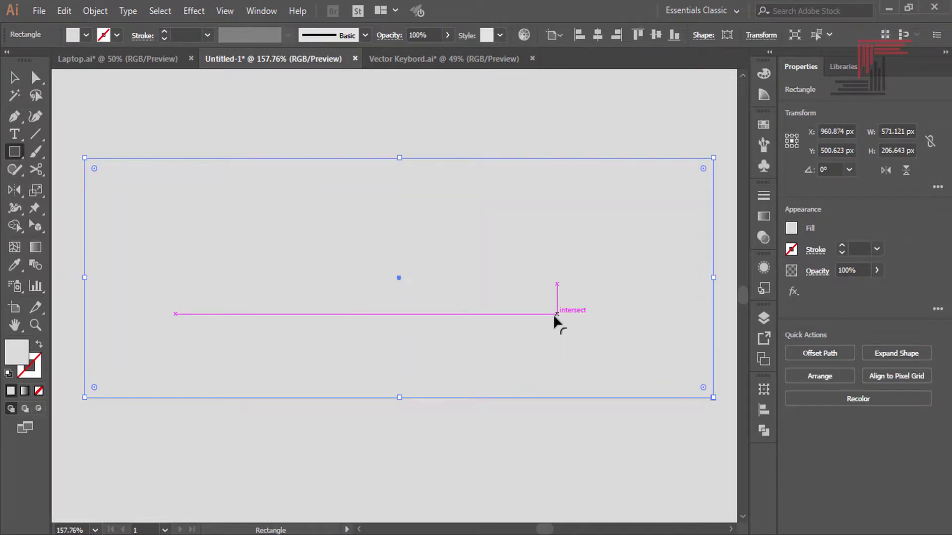
key("v")
key("ctrl+v")
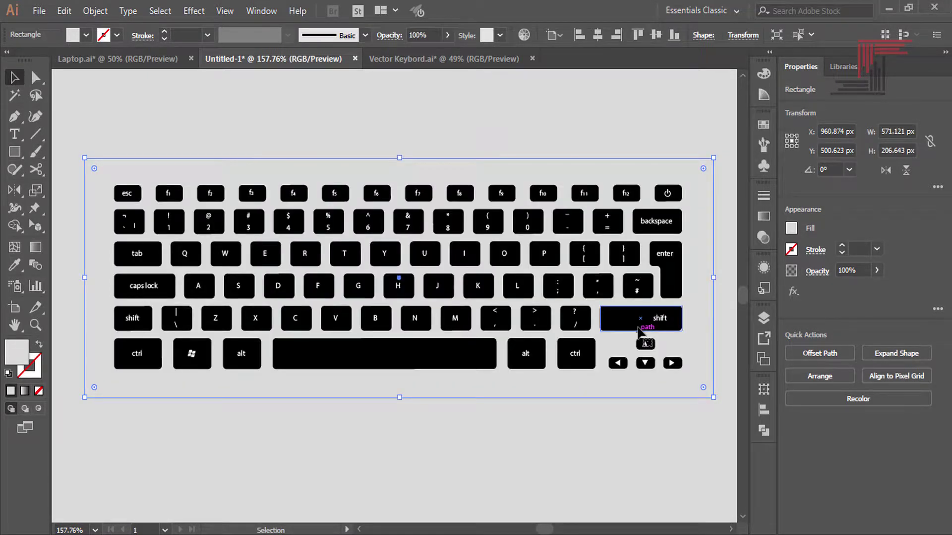
key("ctrl+0")
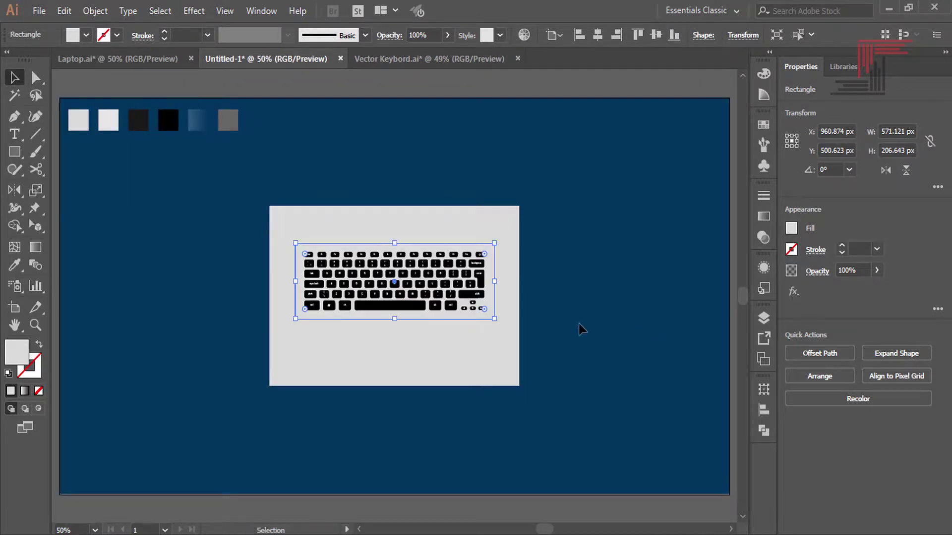
Fill the backing rectangle with the light grey swatch colour.
key("i")
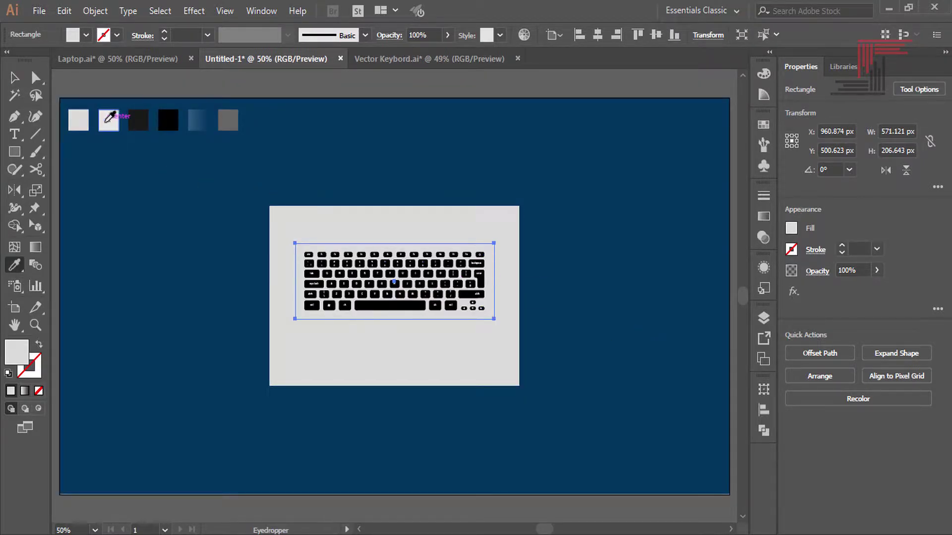
left_click(105, 119)
key("v")
key("ctrl+shift+a")
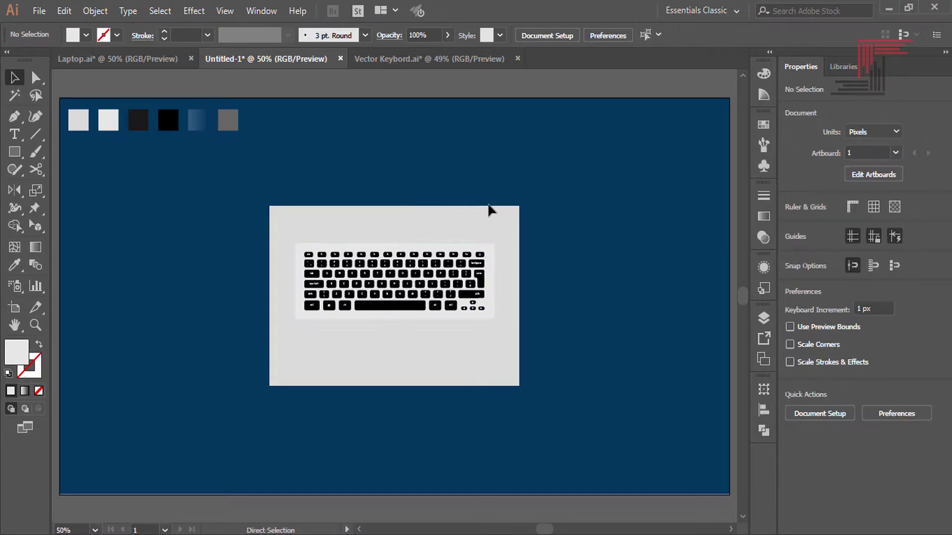
key("ctrl+plus")
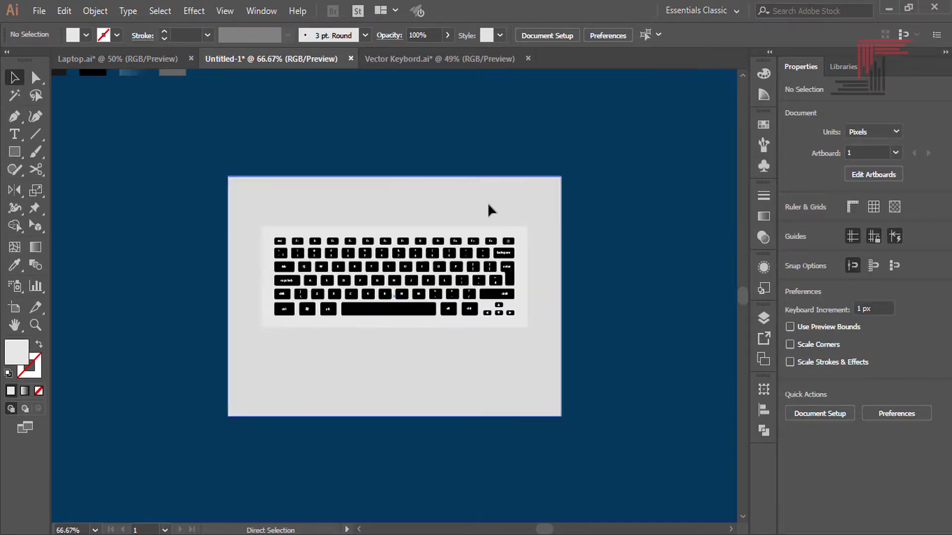
key("ctrl+plus")
Shrink the backing rectangle from its corner to hug the keys.
left_click(302, 337)
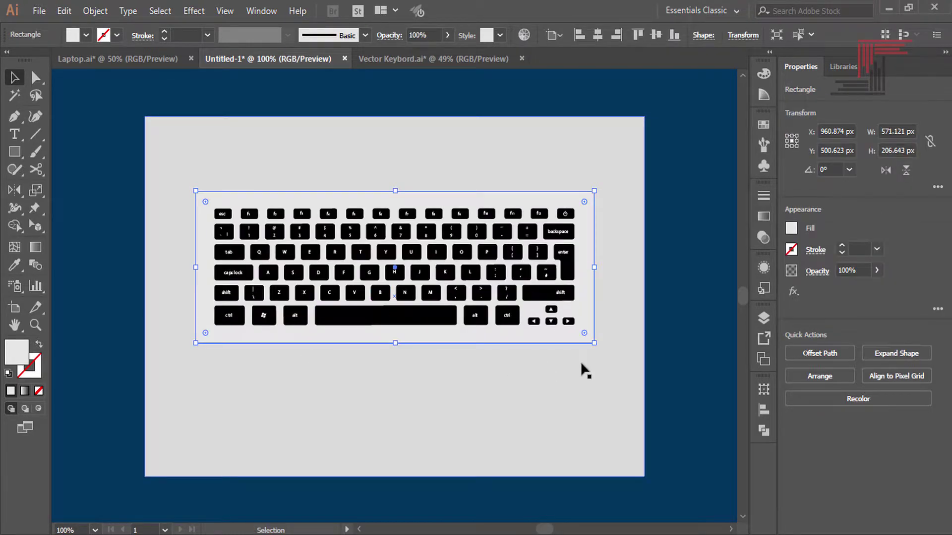
left_click_drag(596, 346, 598, 338)
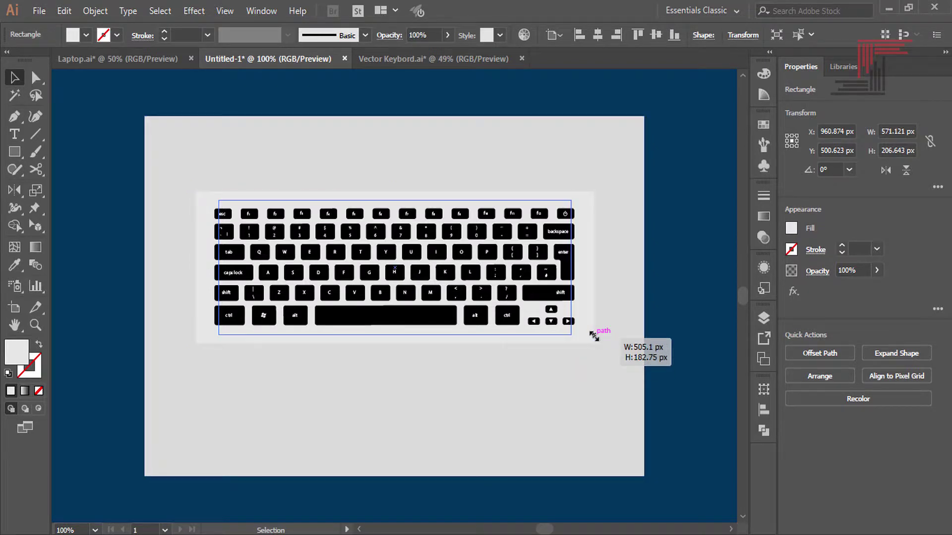
left_click(35, 324)
left_click_drag(291, 340, 339, 251)
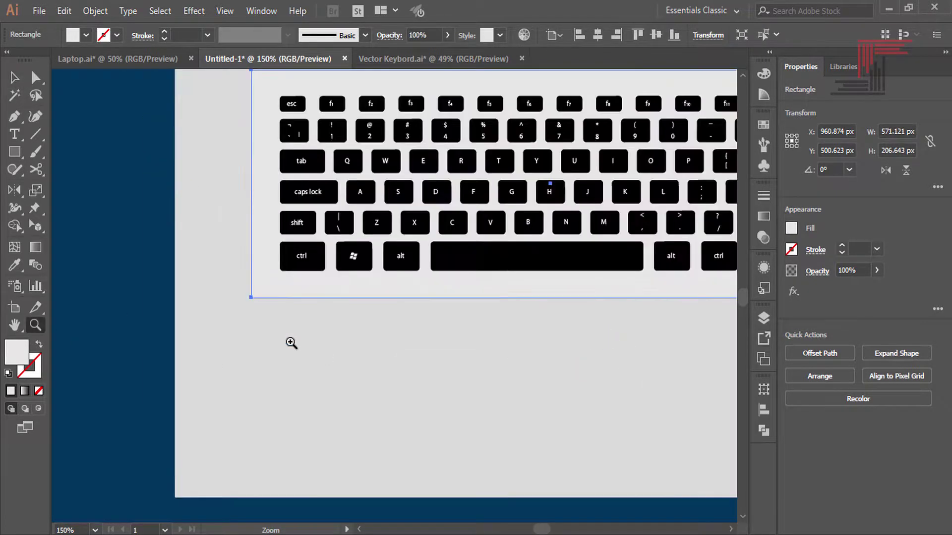
left_click(339, 250)
key("v")
mouse_move(362, 396)
left_mouse_down()
mouse_move(383, 384)
mouse_move(371, 386)
left_mouse_up()
left_click(311, 430)
key("ctrl+0")
Select the keyboard backing rectangle with the laptop body and apply Horizontal Align Center.
key("a")
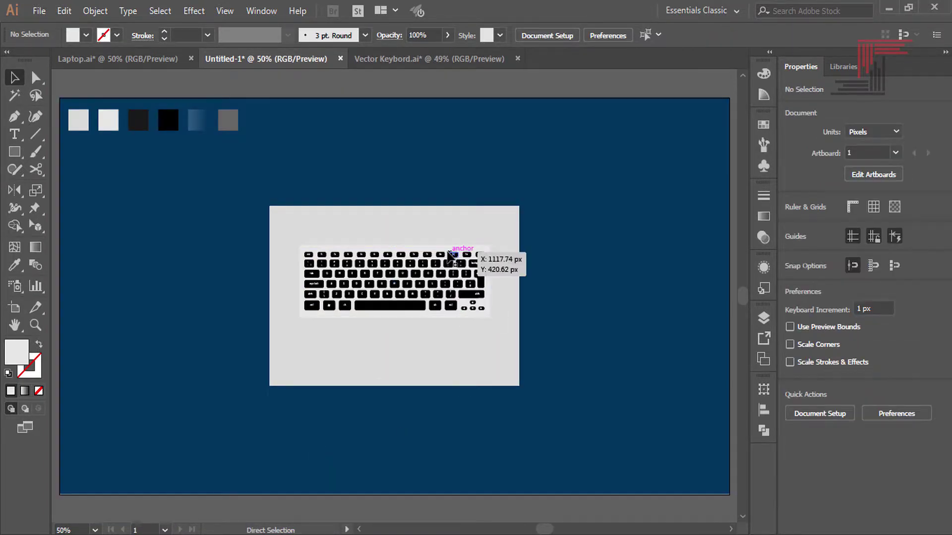
key("ctrl+1")
left_click(576, 320)
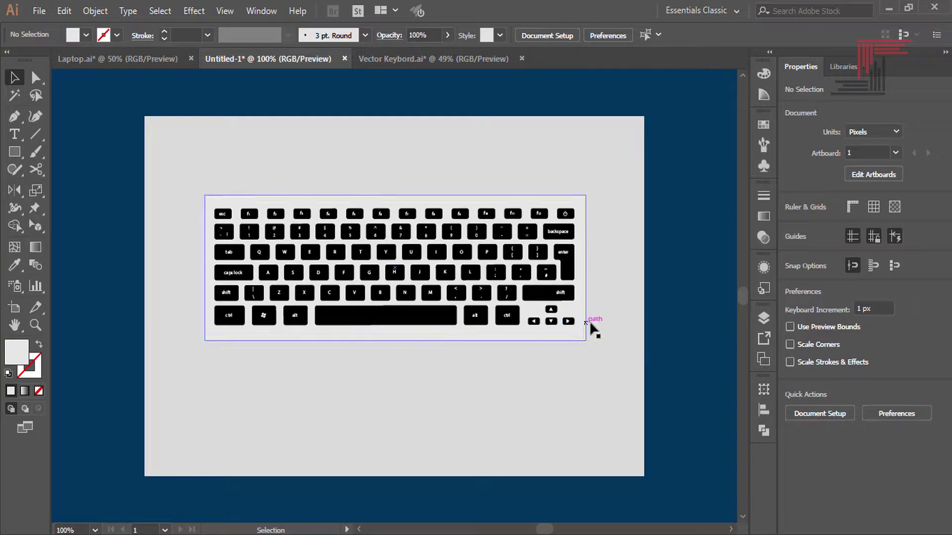
key("v")
left_click(496, 139, "shift")
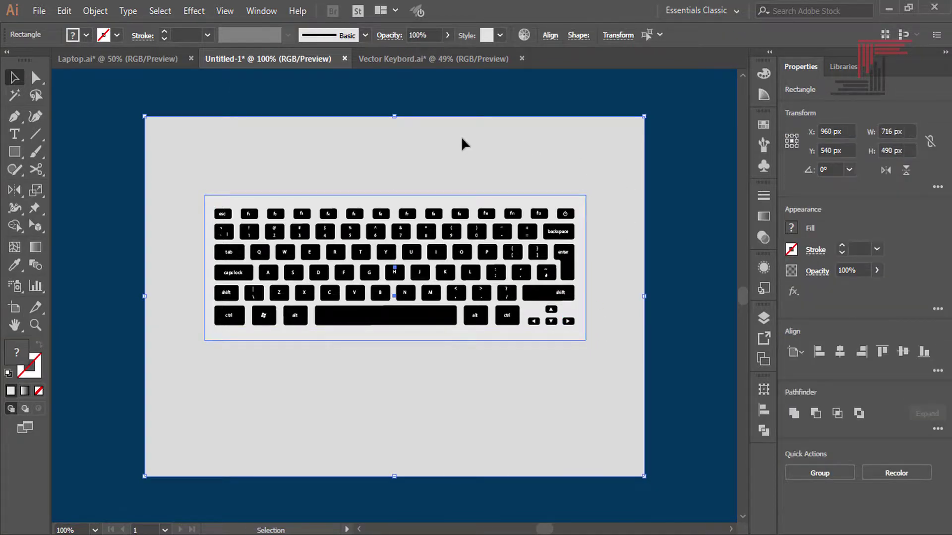
left_click(840, 352)
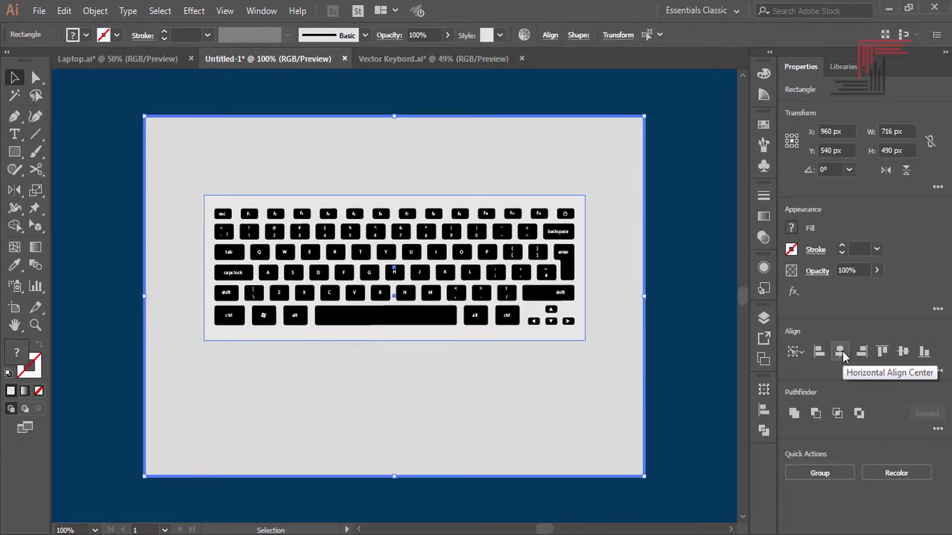
left_click(668, 348)
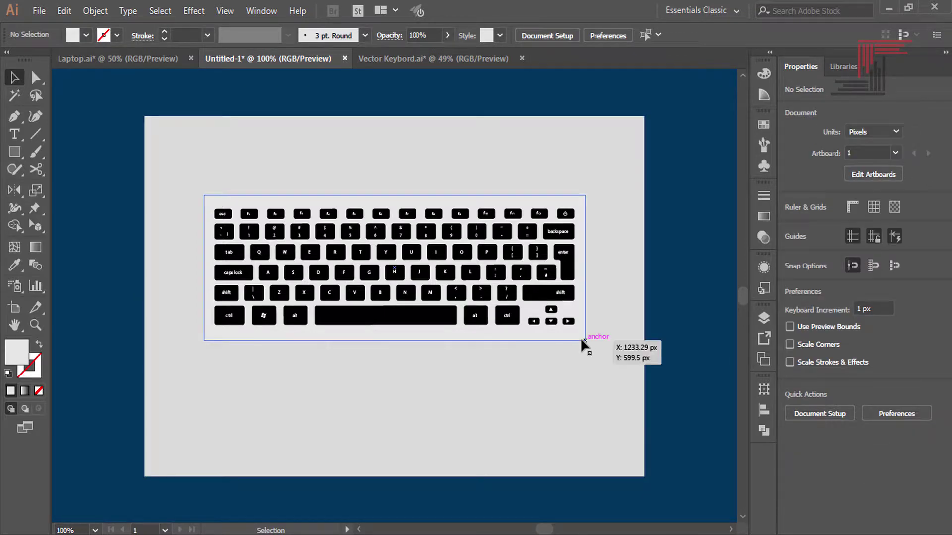
left_click_drag(593, 342, 607, 292)
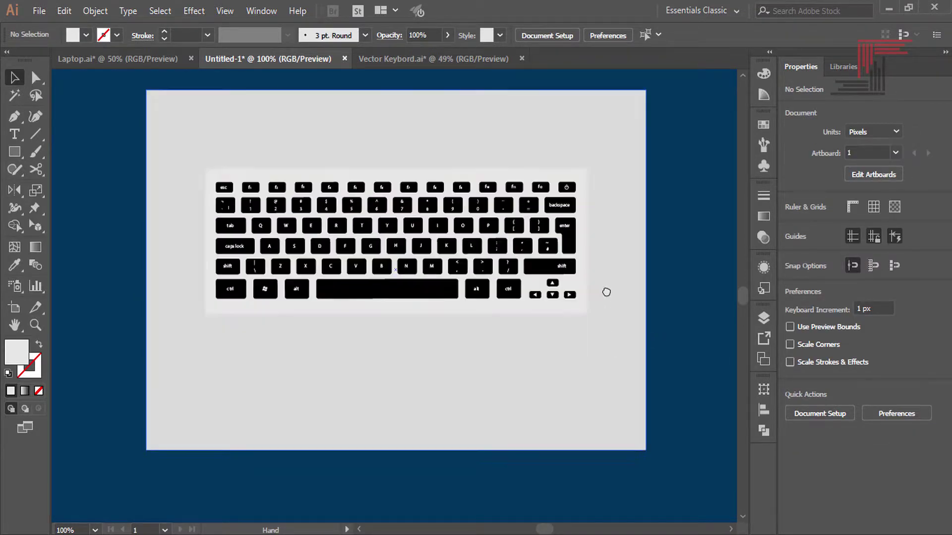
left_click(13, 152)
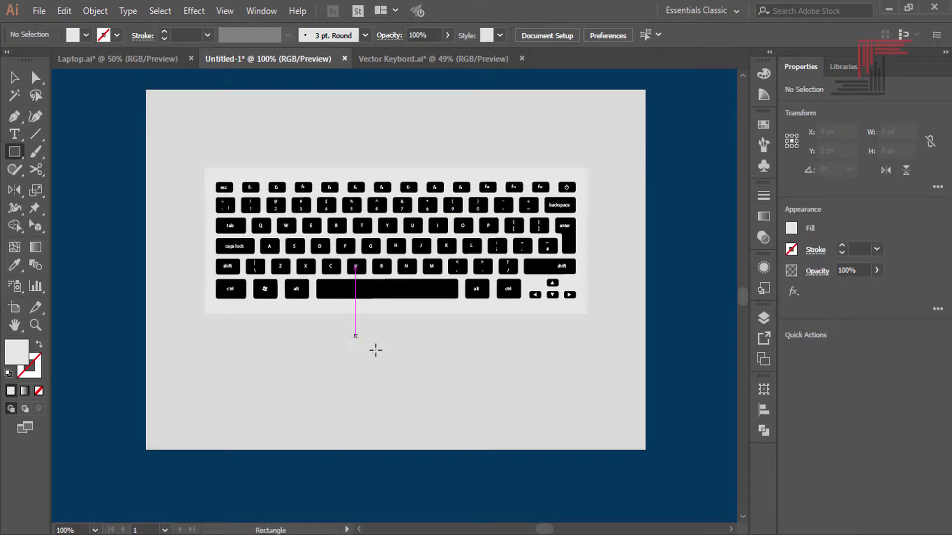
Draw a trackpad rectangle below the keyboard and centre it horizontally on the laptop body.
left_click_drag(356, 337, 469, 425)
key("v")
scroll(525, 436, "down", 1)
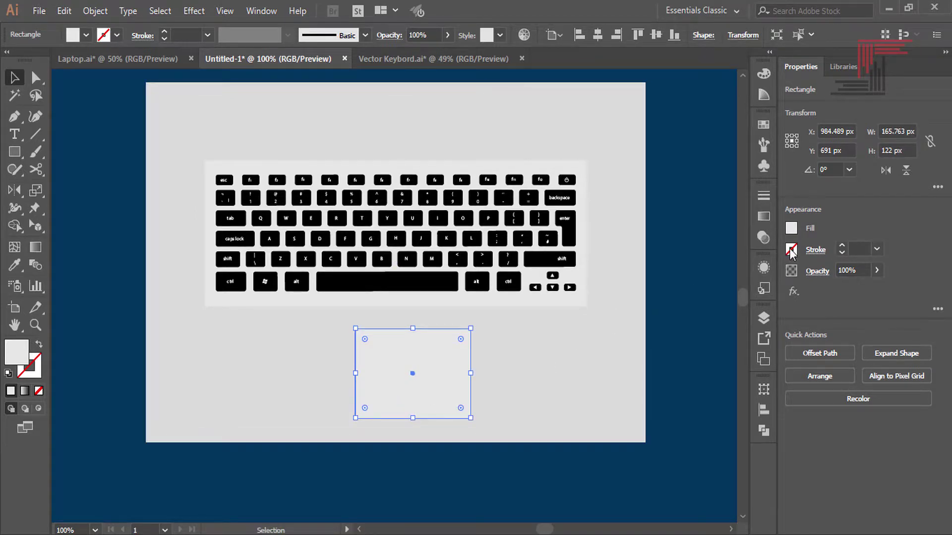
left_click(608, 285, "shift")
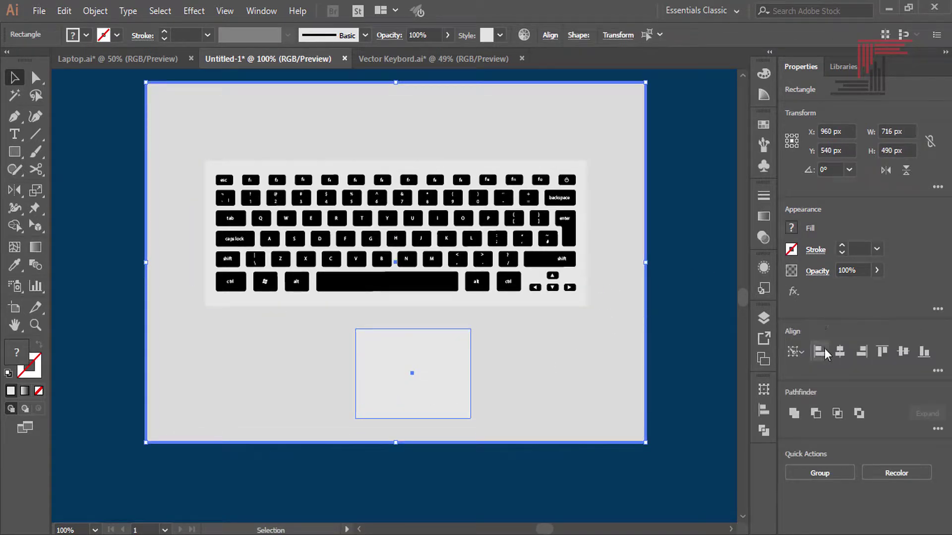
left_click(839, 352)
Deselect, then select the keyboard backing rectangle.
left_click(680, 392)
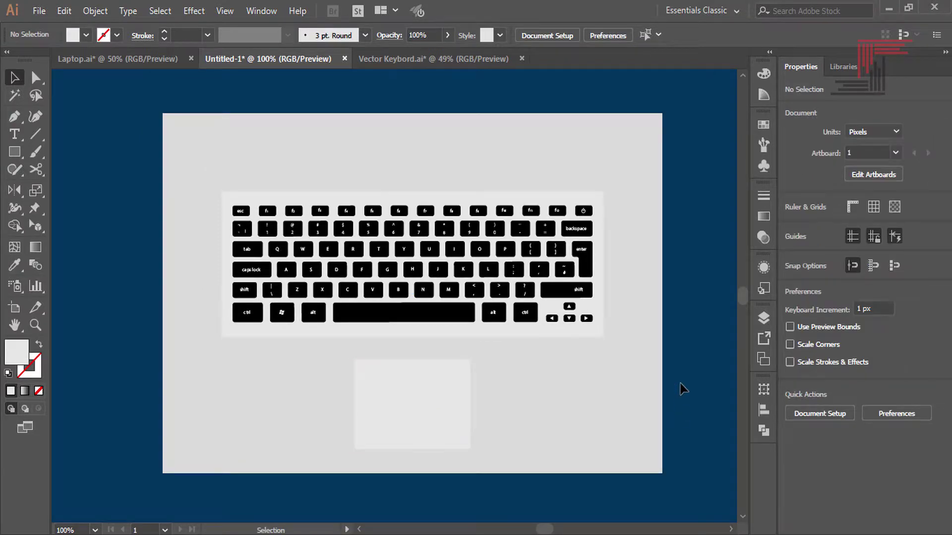
left_click_drag(680, 384, 691, 360)
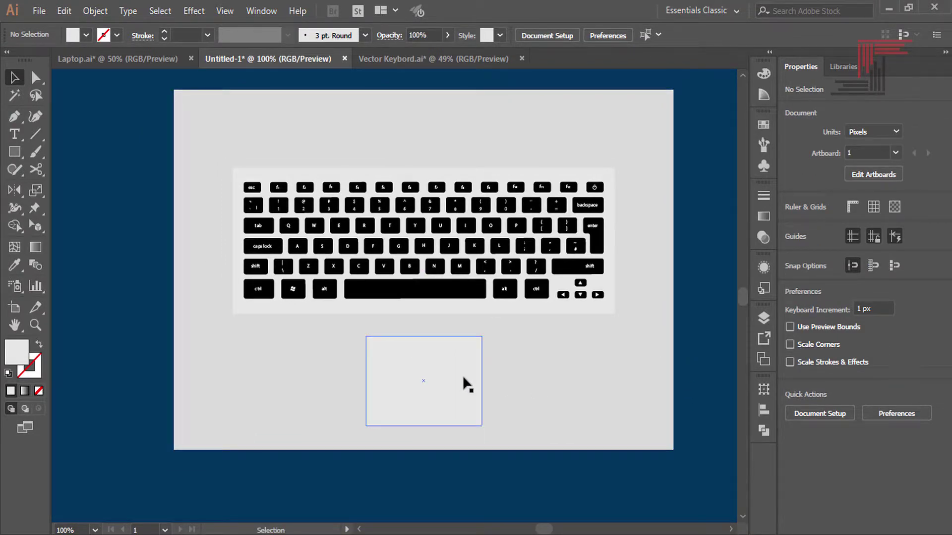
left_click(234, 290)
left_click_drag(271, 339, 280, 357)
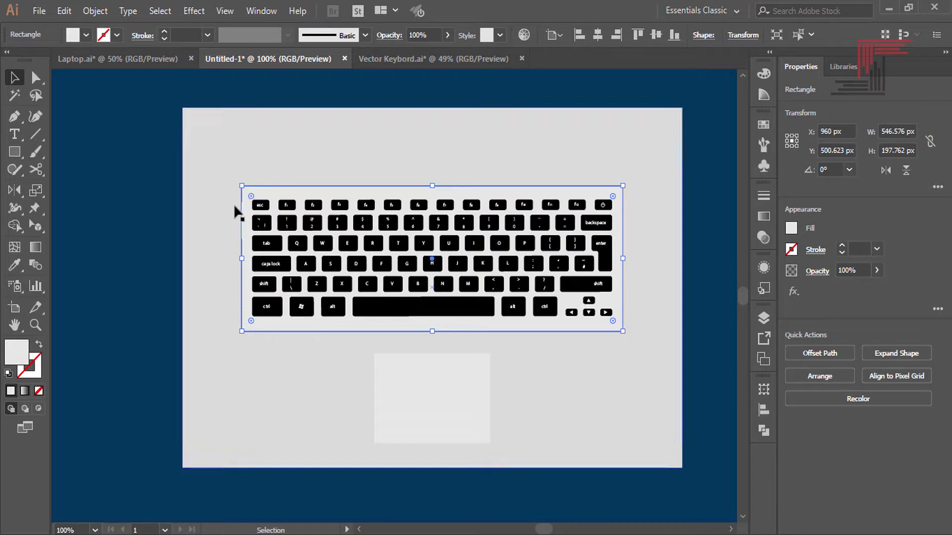
Give the keyboard panel a dark grey outline sampled with the Eyedropper.
left_click(38, 363)
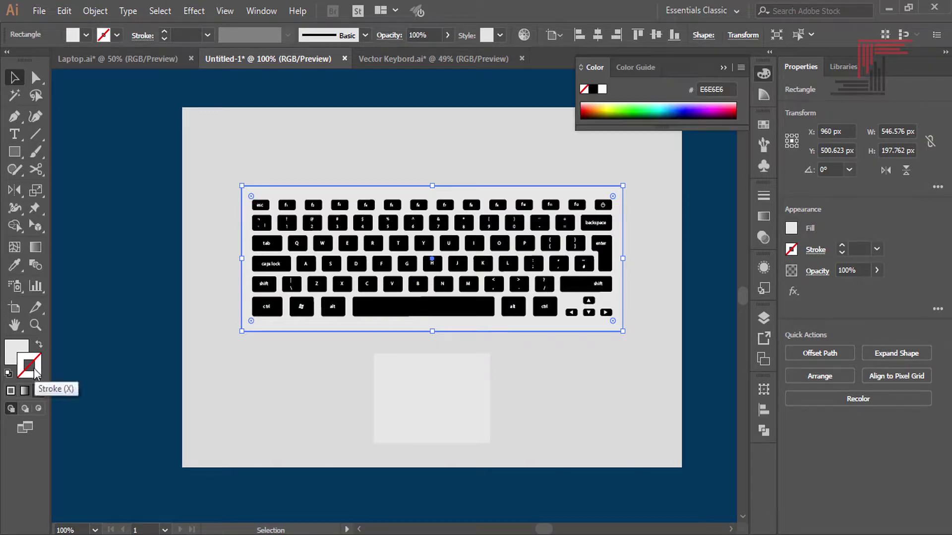
key("ctrl+minus")
key("ctrl+minus")
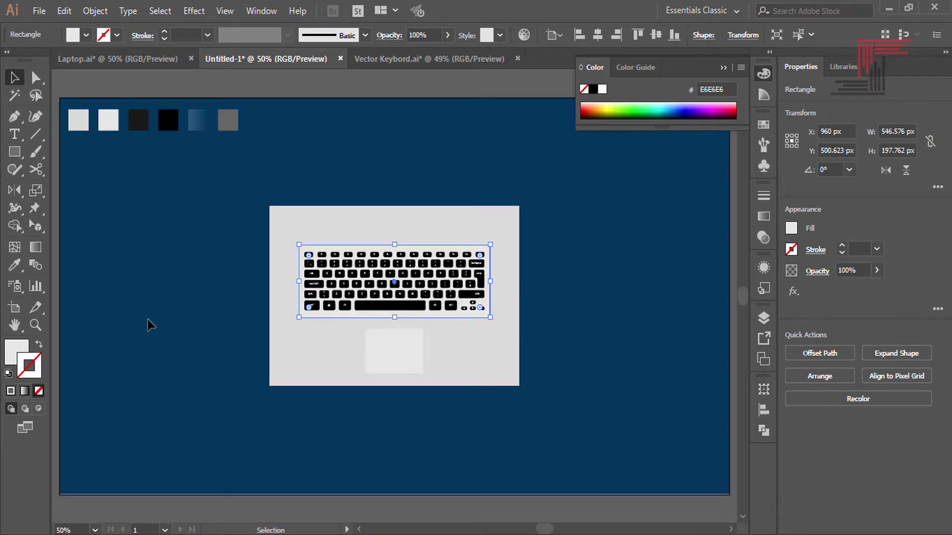
key("o")
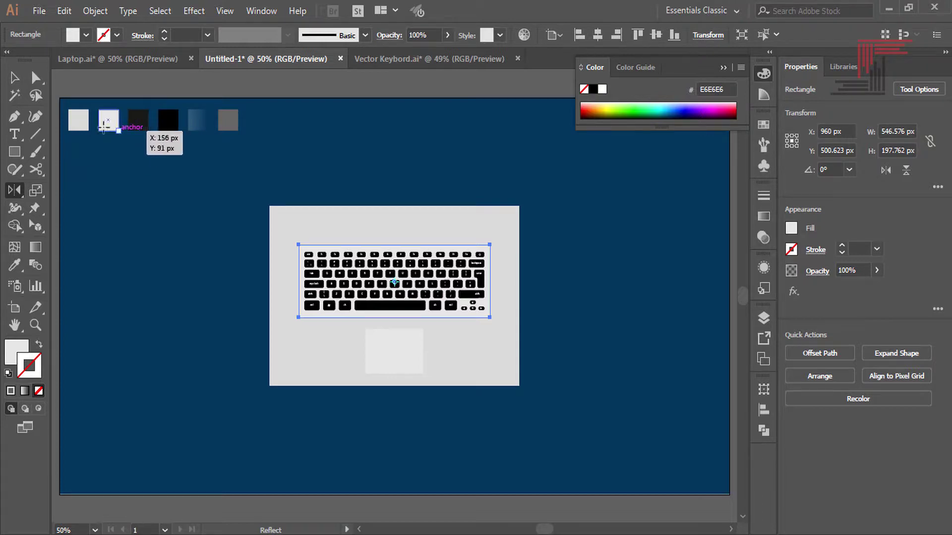
key("i")
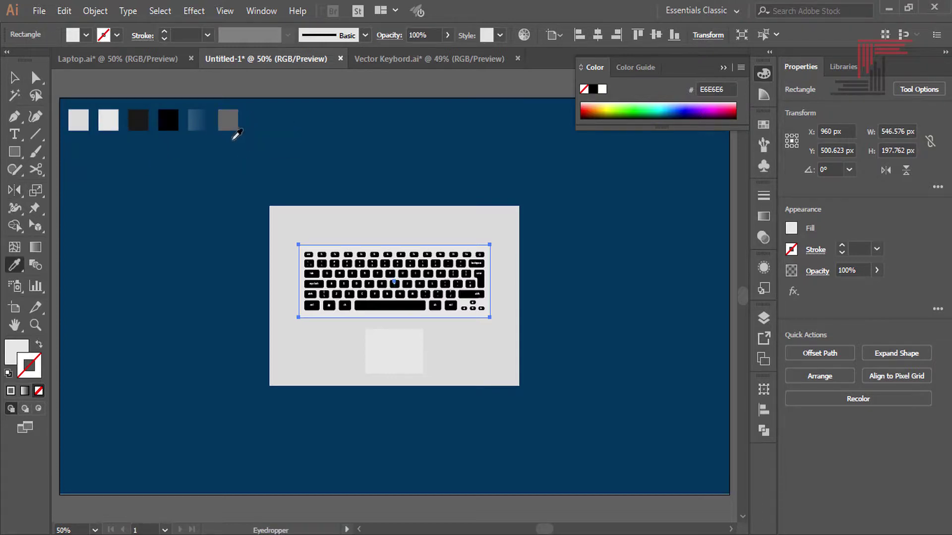
left_click(229, 119)
key("v")
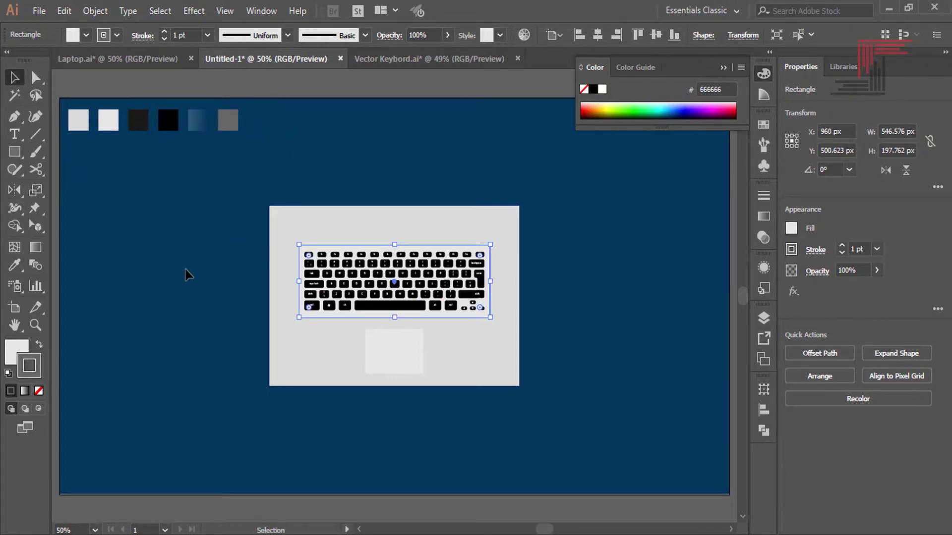
left_click(222, 251)
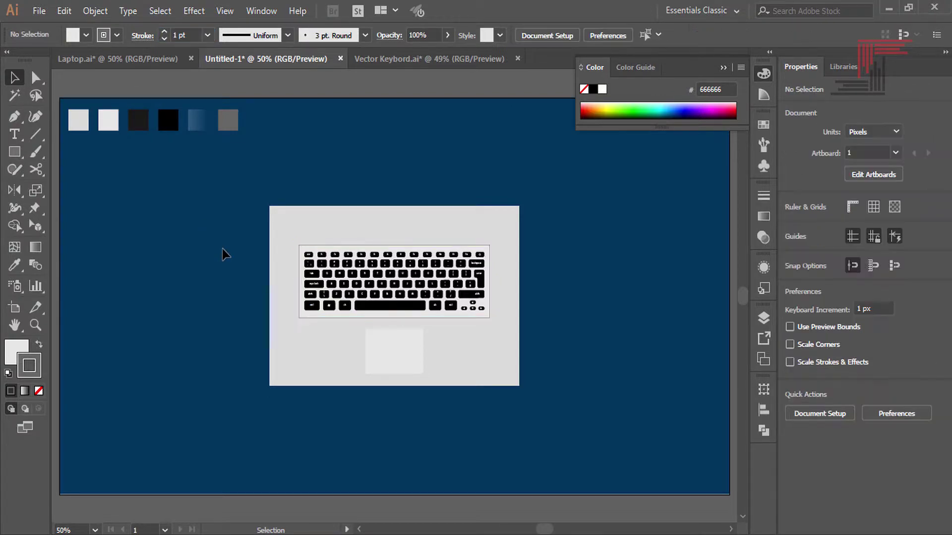
Set the keyboard base rectangle's outline weight to 0.75 pt.
key("ctrl+plus")
key("ctrl+plus")
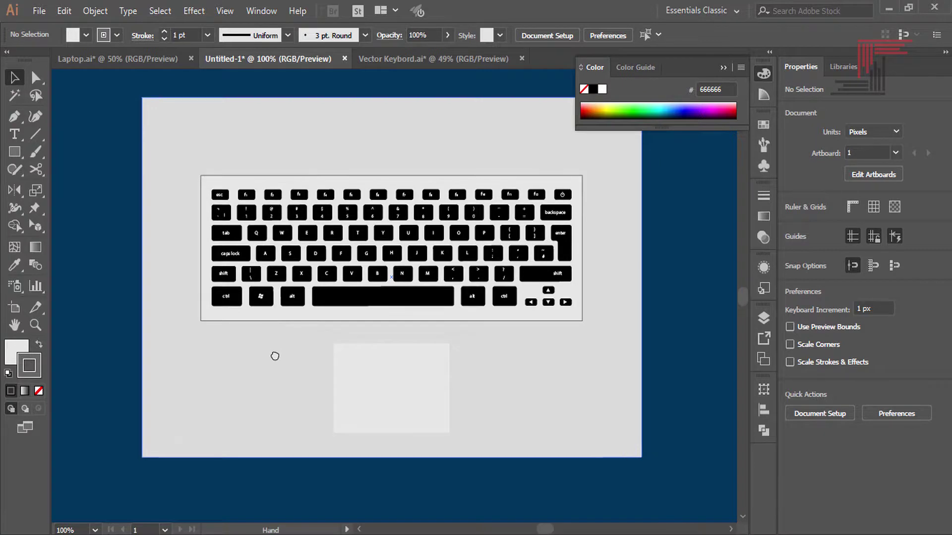
left_click(224, 194)
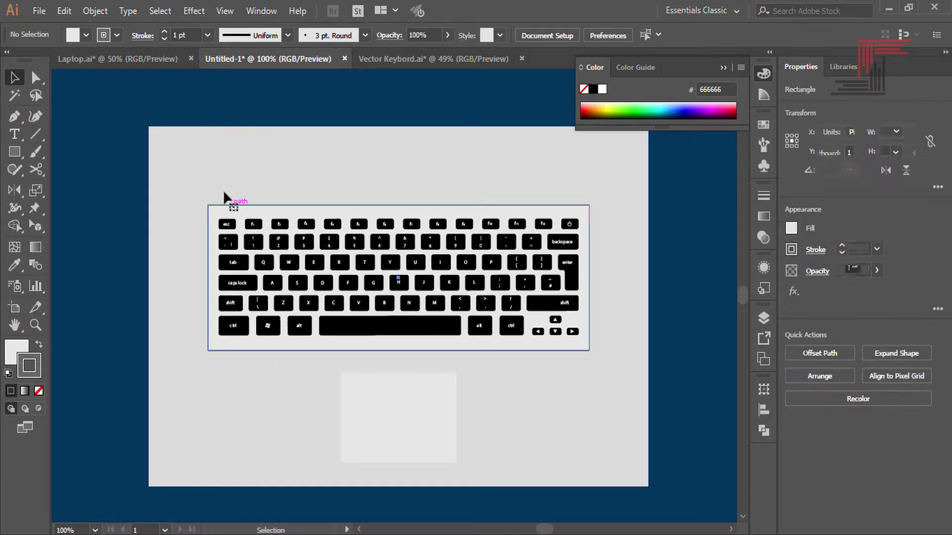
left_click(177, 32)
left_click(164, 39)
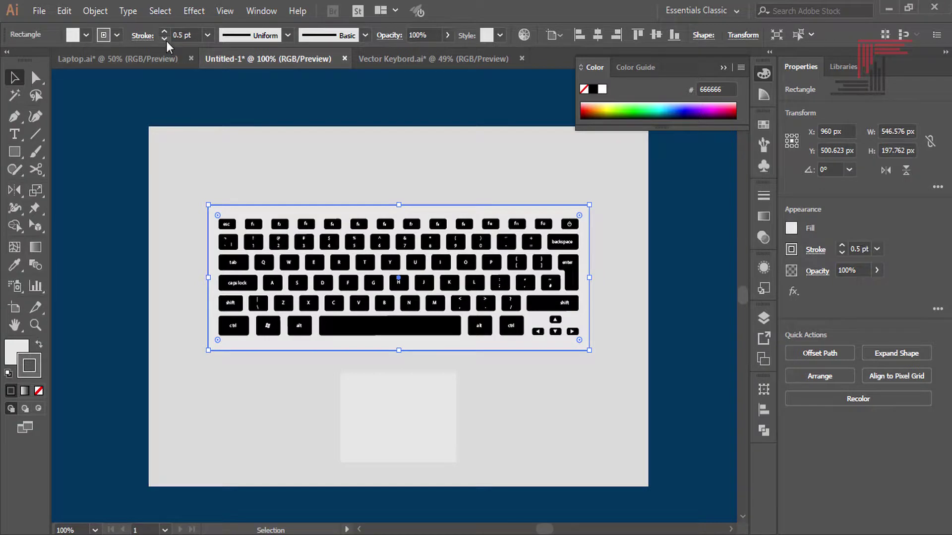
left_click(165, 32)
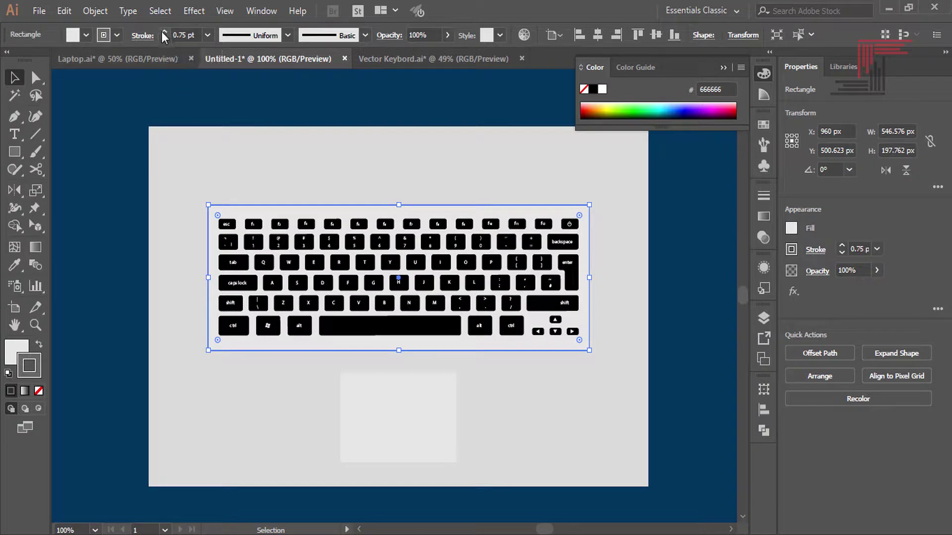
left_click(138, 93)
Copy the keyboard base's 0.75 pt outline onto the trackpad with the Eyedropper.
left_click_drag(145, 113, 136, 70)
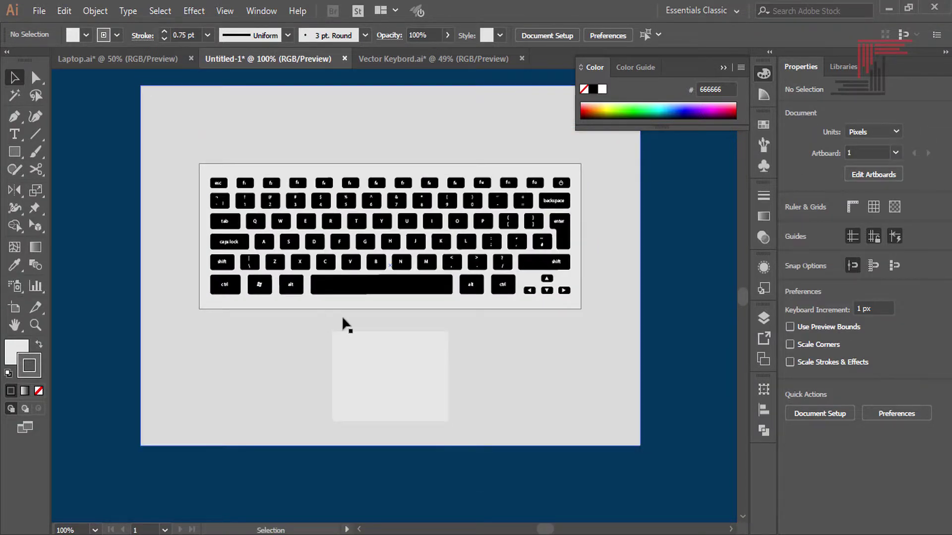
left_click(366, 358)
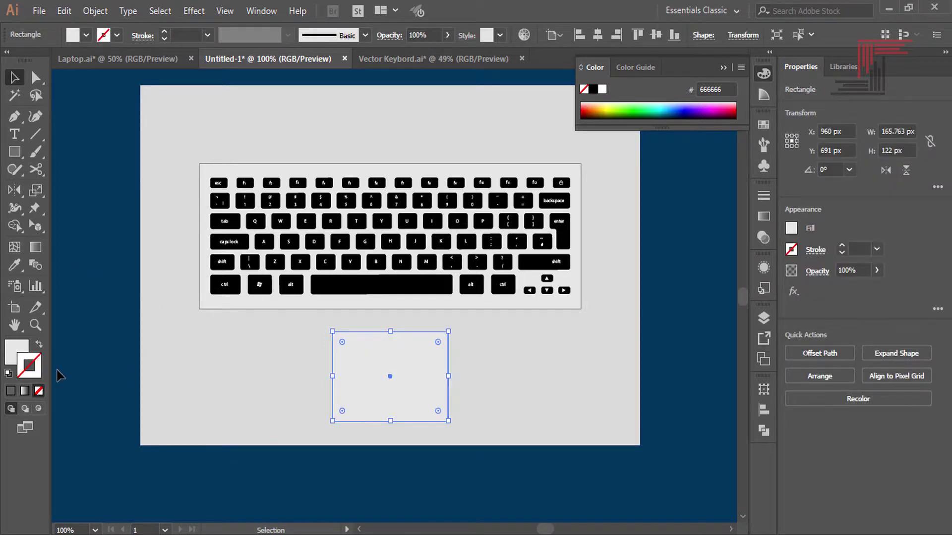
key("i")
left_click(200, 265)
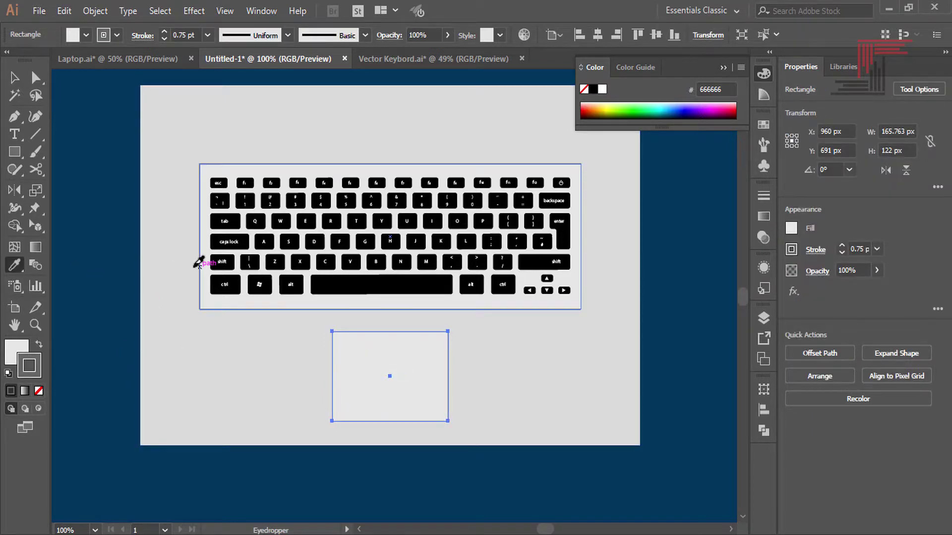
key("v")
left_click(97, 305)
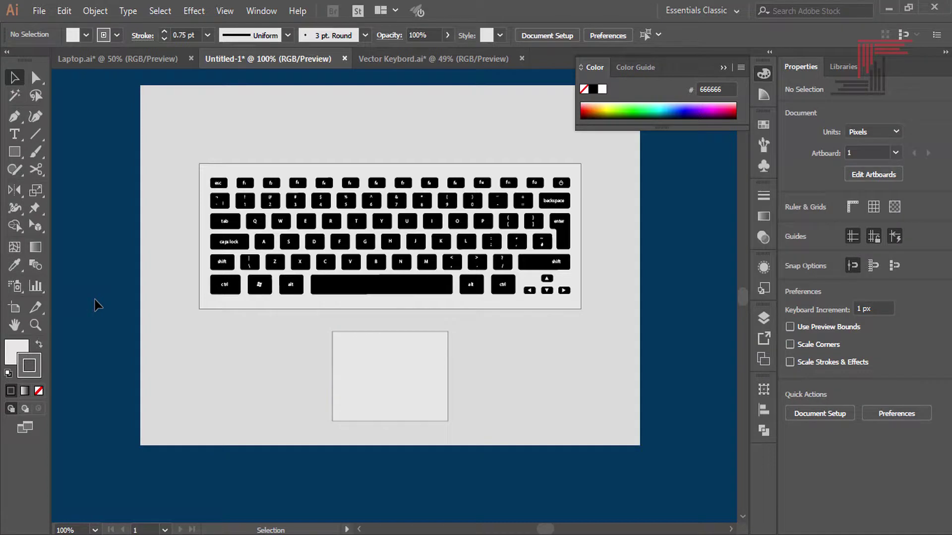
left_click_drag(187, 308, 171, 360)
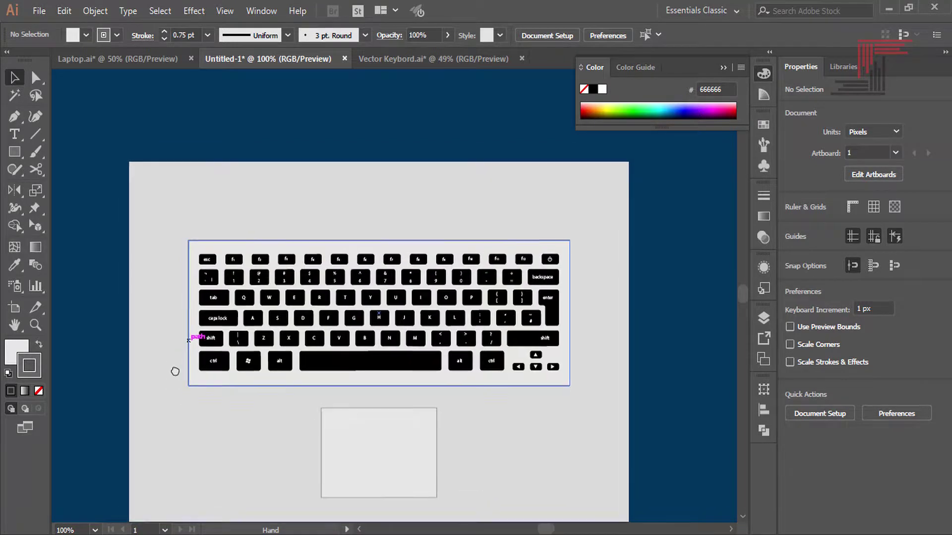
Zoom in and draw a small circle left of the keyboard.
left_click_drag(170, 360, 217, 372)
left_click(37, 324)
left_click_drag(172, 222, 315, 411)
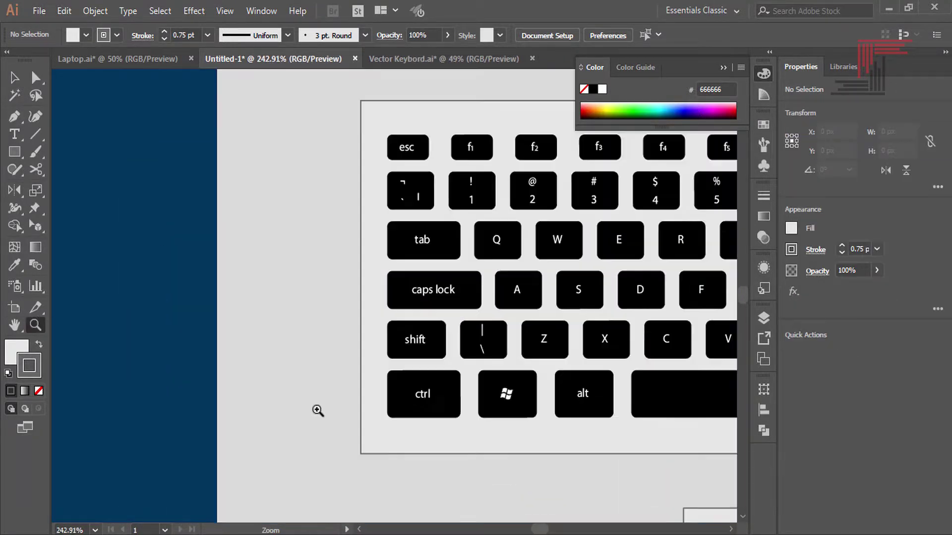
left_click_drag(14, 152, 52, 189)
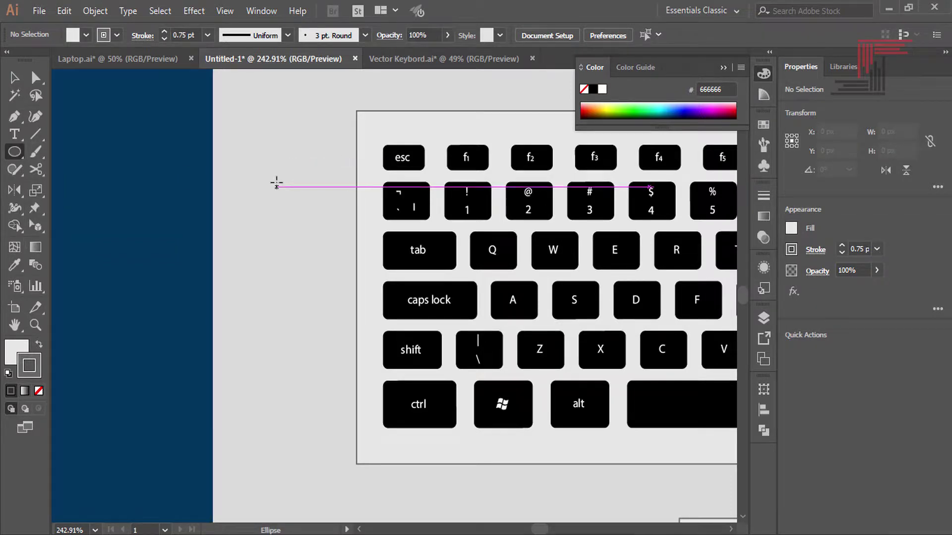
left_click_drag(276, 184, 277, 184)
key("v")
key("ctrl+equal")
key("ctrl+equal")
key("ctrl+equal")
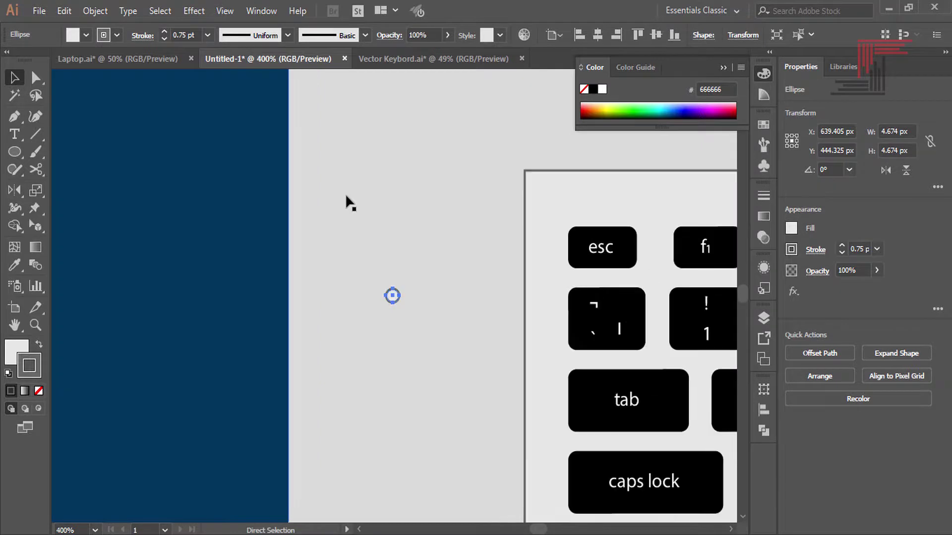
key("ctrl+equal")
key("ctrl+equal")
key("ctrl+equal")
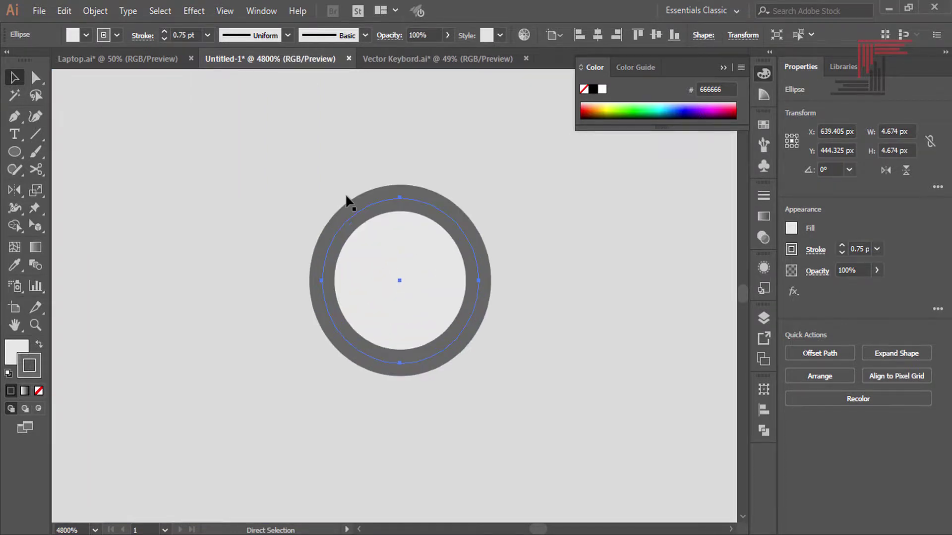
Make the circle solid grey with no outline and shrink it to a 0.374 px dot.
left_click(113, 35)
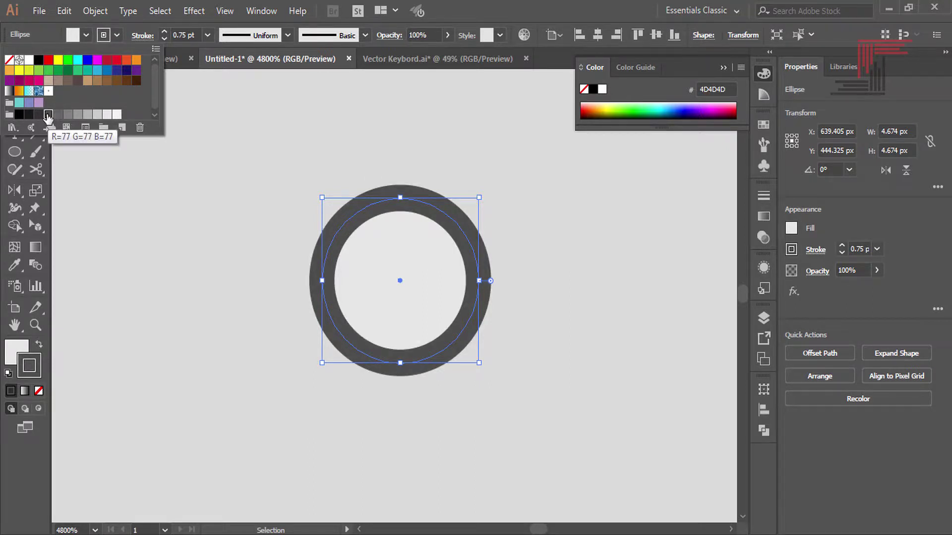
left_click(371, 213)
left_click(38, 344)
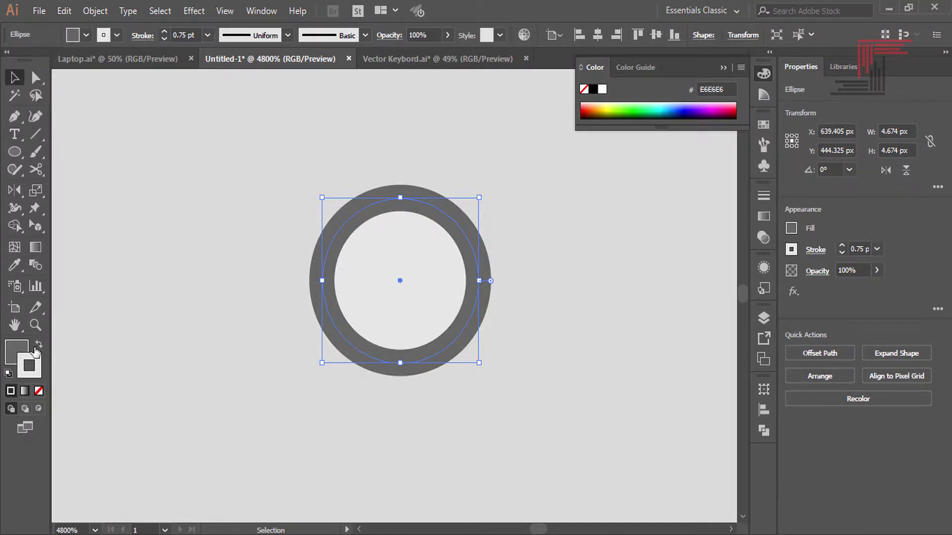
left_click(39, 392)
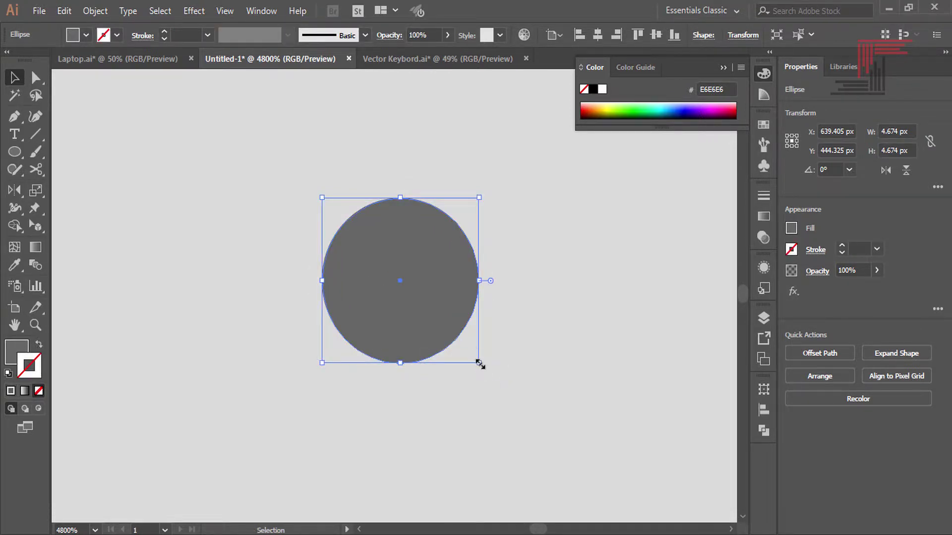
left_click_drag(479, 363, 406, 288)
Reselect the tiny grey dot and open the Swatches panel.
key("ctrl+minus")
key("ctrl+minus")
key("ctrl+minus")
key("ctrl+minus")
key("ctrl+minus")
key("ctrl+minus")
key("ctrl+minus")
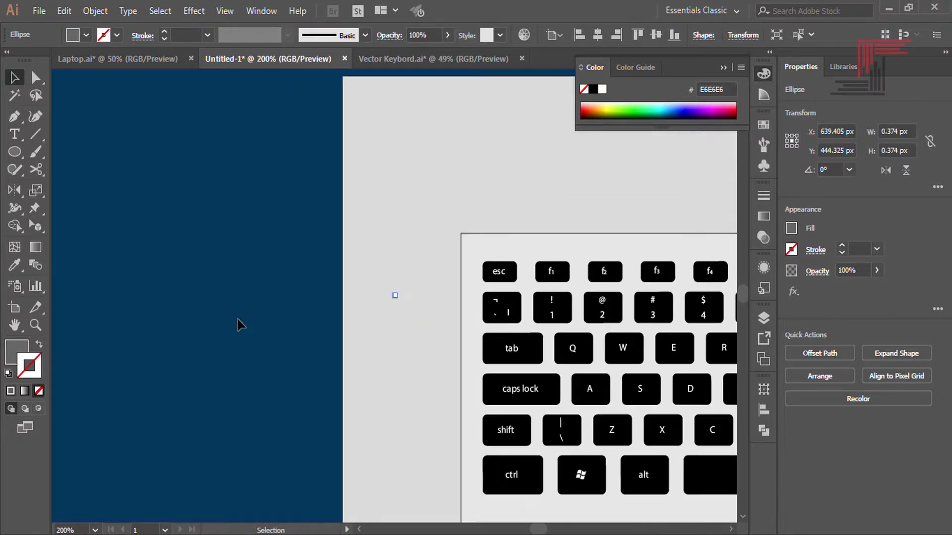
left_click(240, 326)
key("ctrl+plus")
key("ctrl+plus")
key("ctrl+plus")
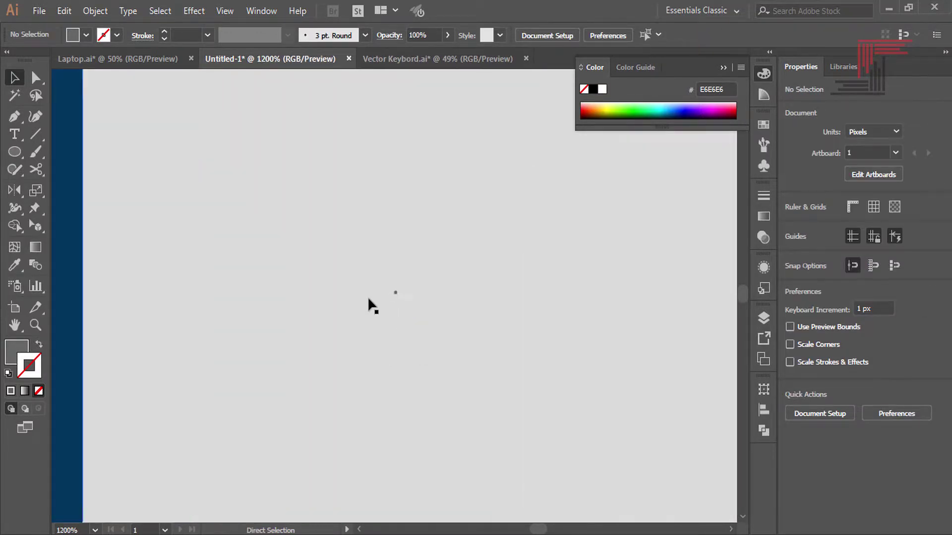
key("ctrl+plus")
key("ctrl+plus")
key("ctrl+plus")
left_click(401, 312)
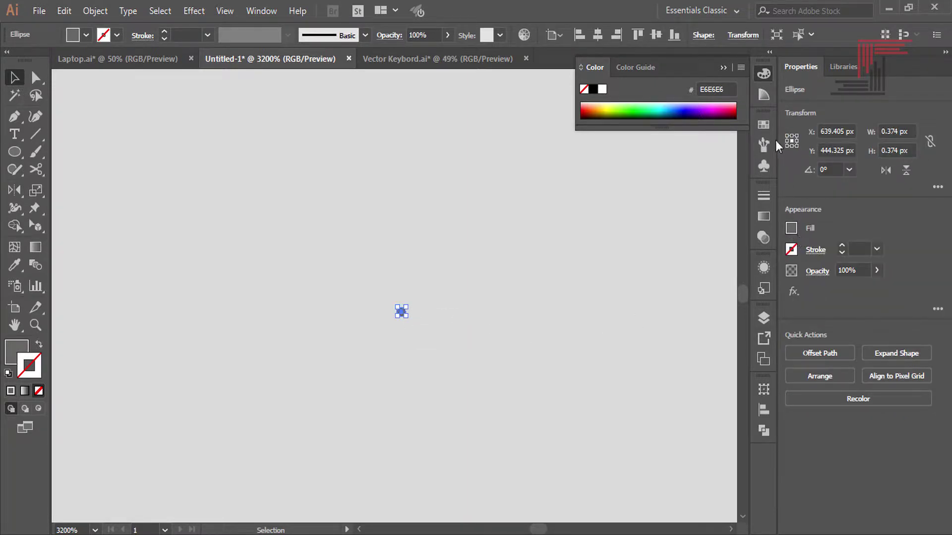
left_click(765, 125)
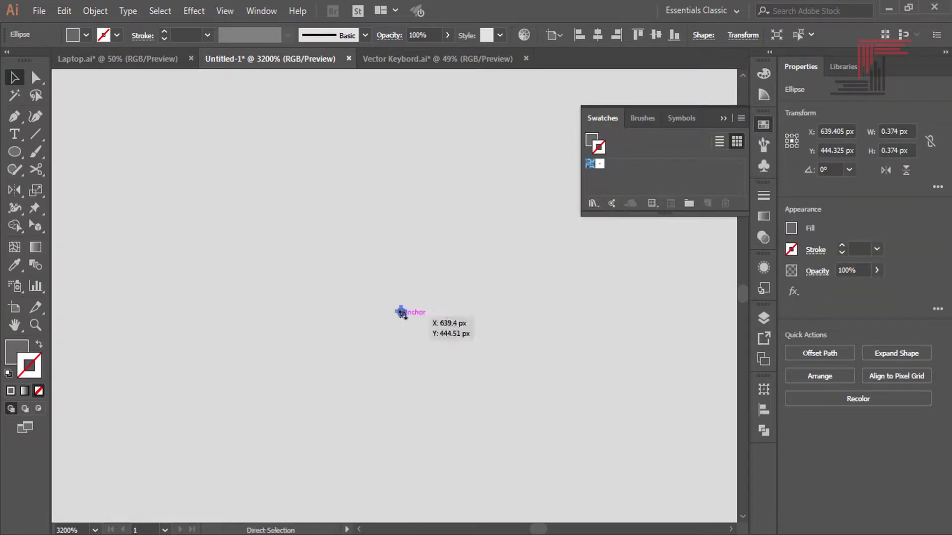
Drag the grey dot into Swatches as a new pattern swatch, then delete the dot.
scroll(400, 314, "up", 3)
key("ctrl+h")
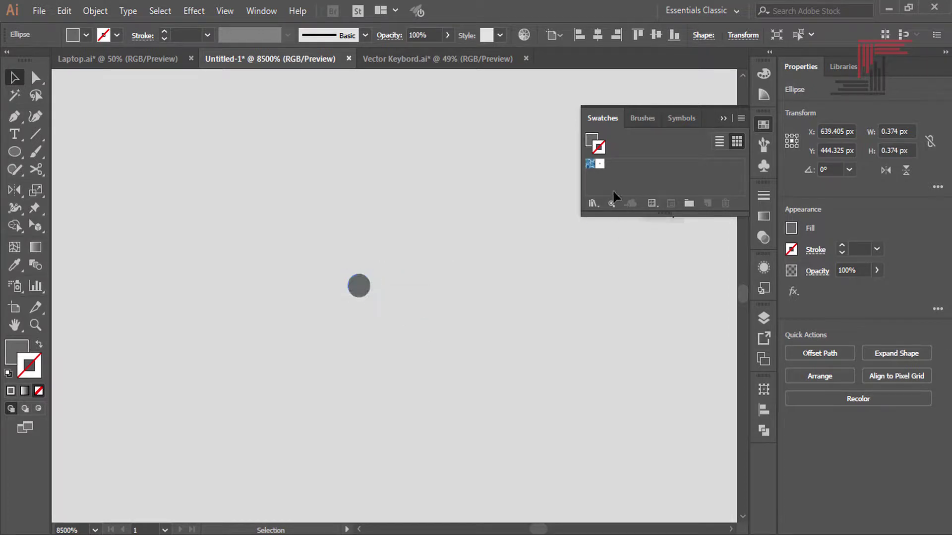
left_click_drag(609, 167, 600, 174)
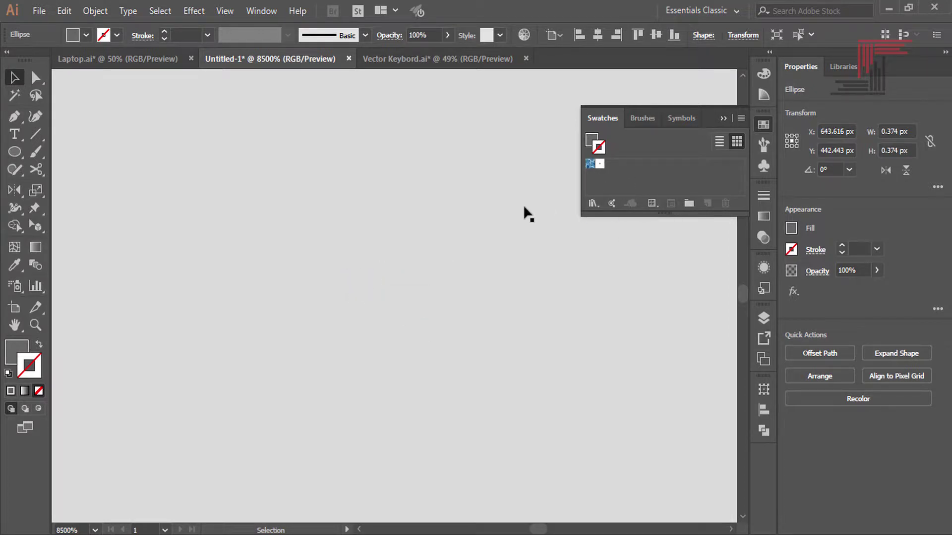
key("ctrl+z")
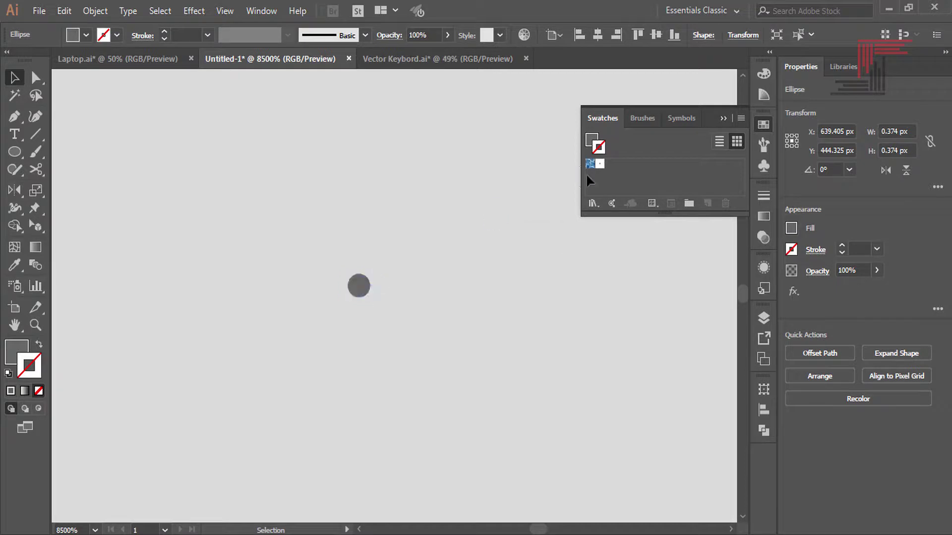
left_click(356, 283, "ctrl")
key("ctrl+plus")
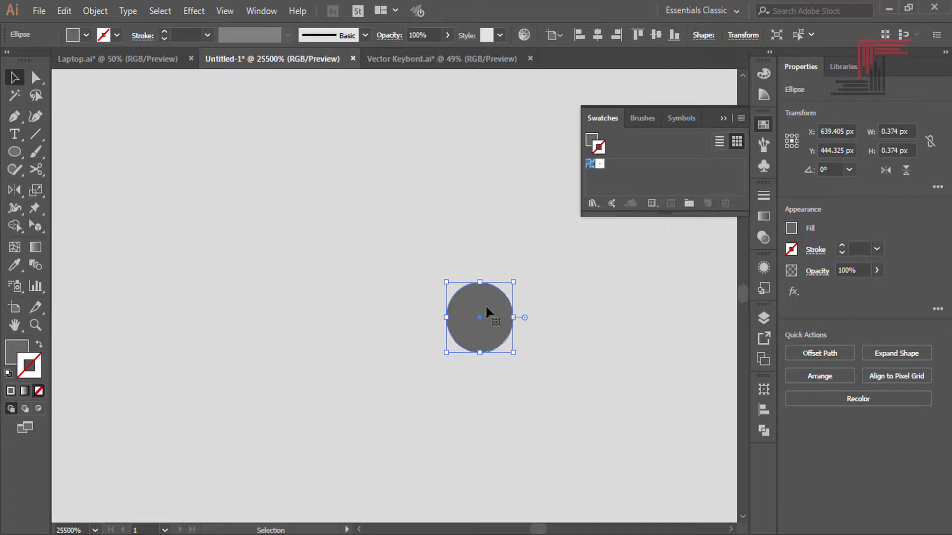
left_click_drag(486, 307, 609, 167)
key("Delete")
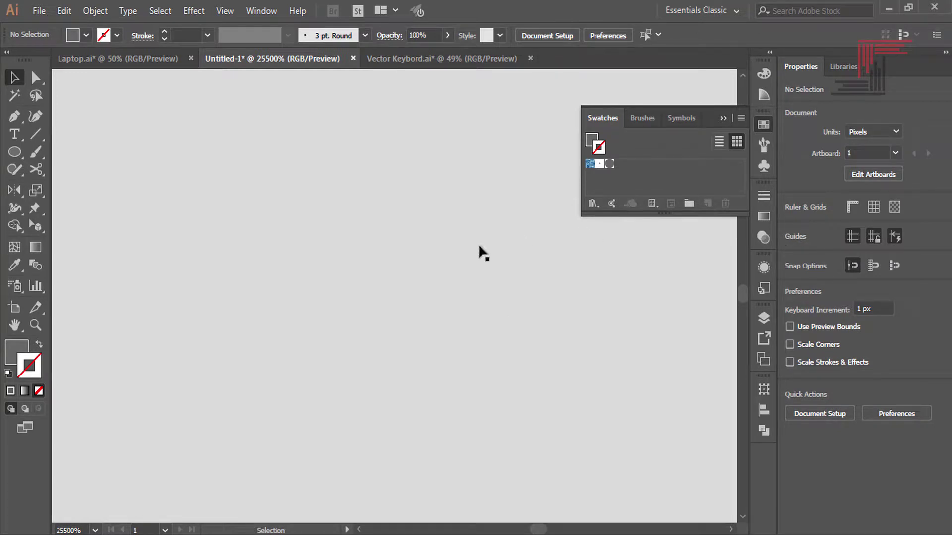
Zoom back out to view the keyboard again.
key("ctrl+minus")
key("ctrl+minus")
key("ctrl+minus")
key("ctrl+minus")
key("ctrl+minus")
key("ctrl+minus")
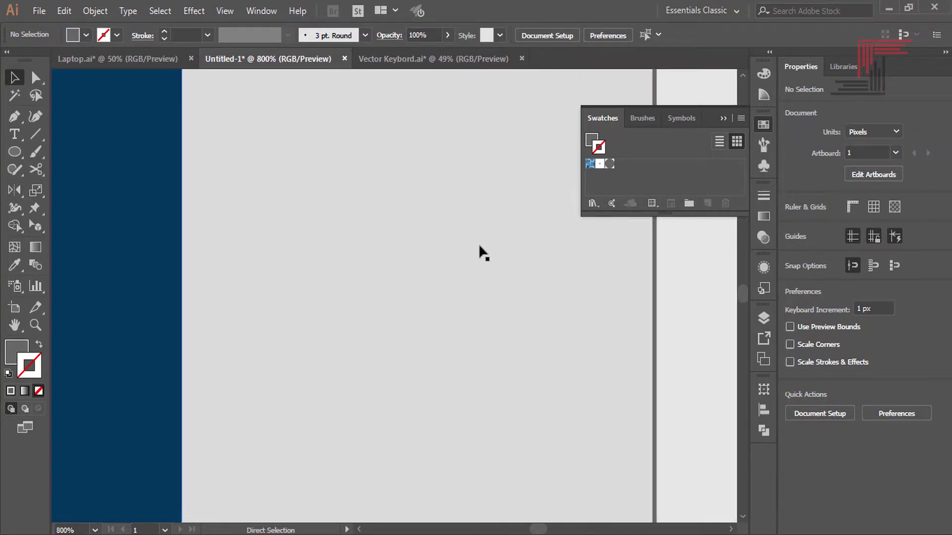
key("ctrl+minus")
key("ctrl+minus")
key("ctrl+minus")
key("ctrl+minus")
left_click_drag(474, 243, 418, 178)
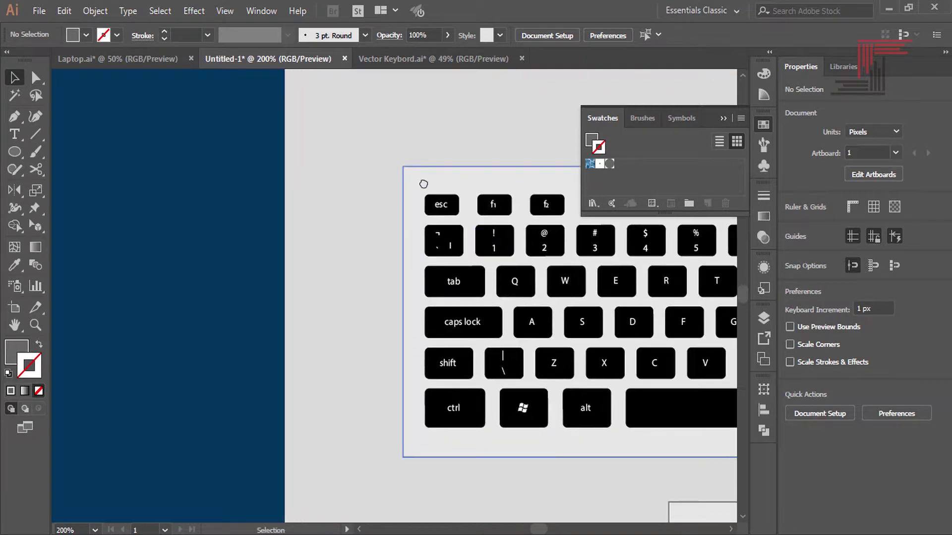
mouse_move(15, 152)
left_mouse_down()
mouse_move(49, 167)
mouse_move(55, 152)
left_mouse_up()
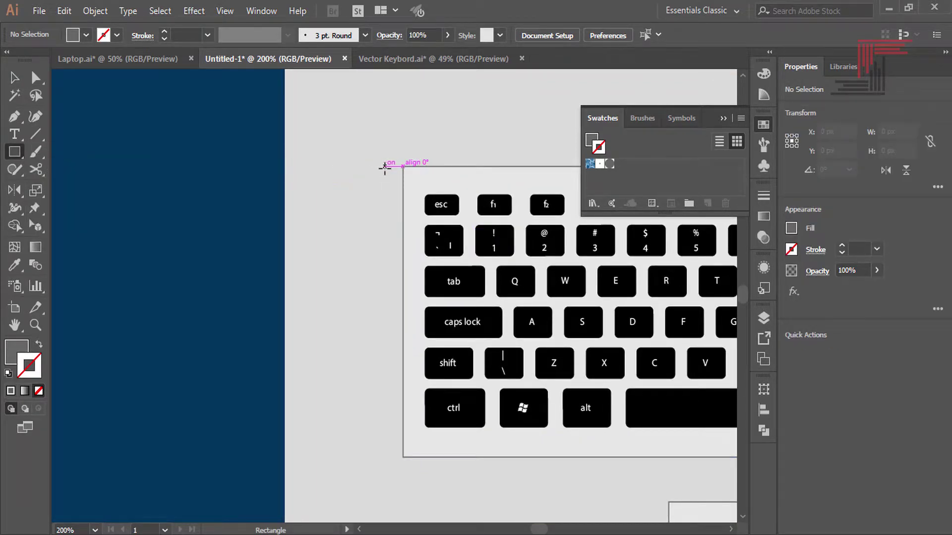
Draw a tall 58 × 197.76 px rectangle left of the keyboard, dot-pattern fill, no outline.
left_click_drag(384, 167, 304, 456)
left_click(609, 164)
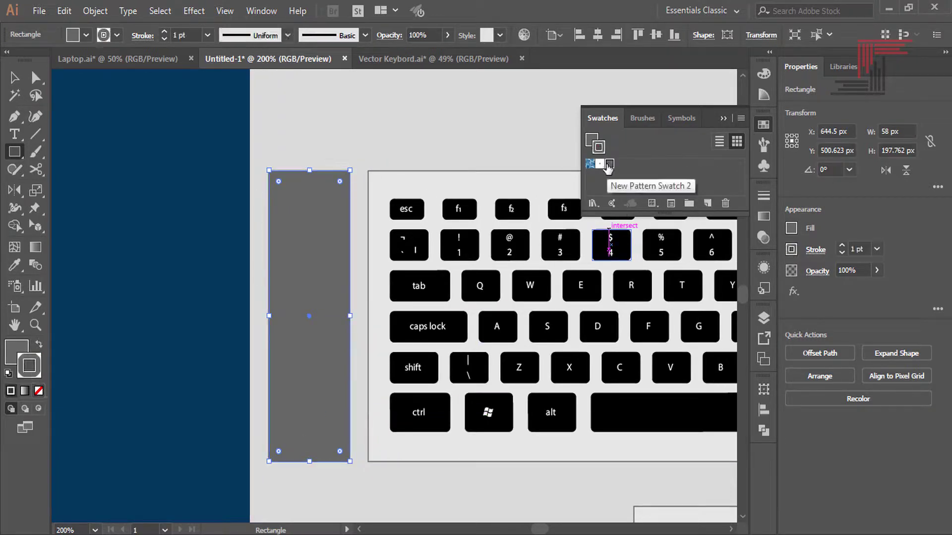
left_click(38, 344)
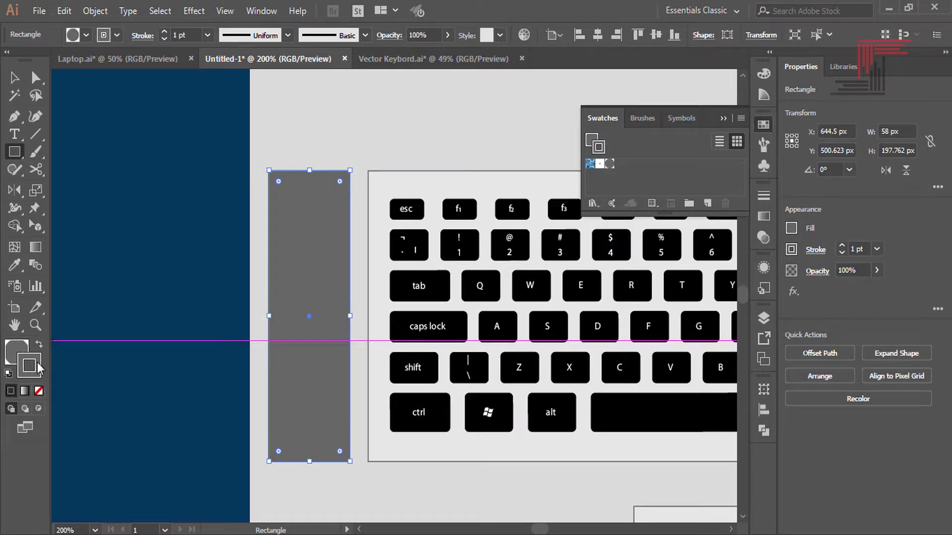
left_click(38, 391)
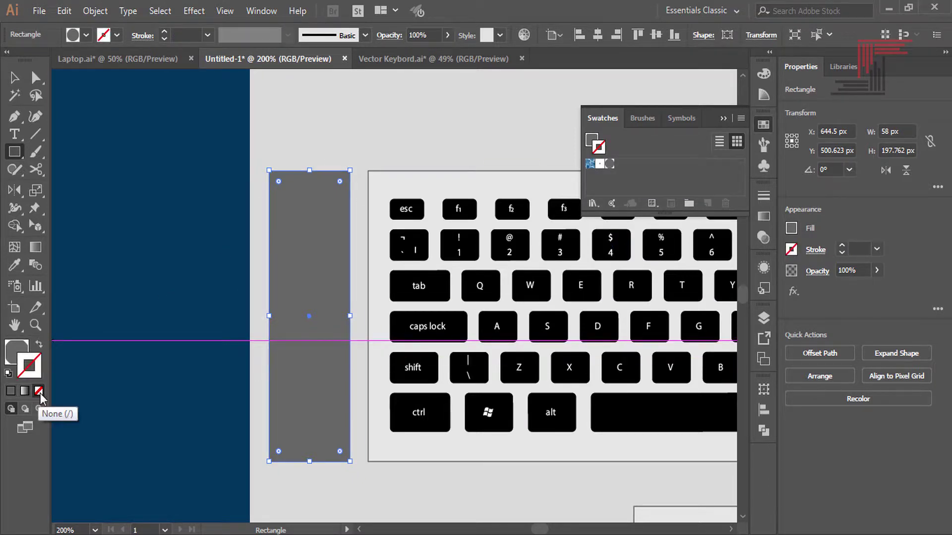
double_click(18, 355)
left_click(872, 227)
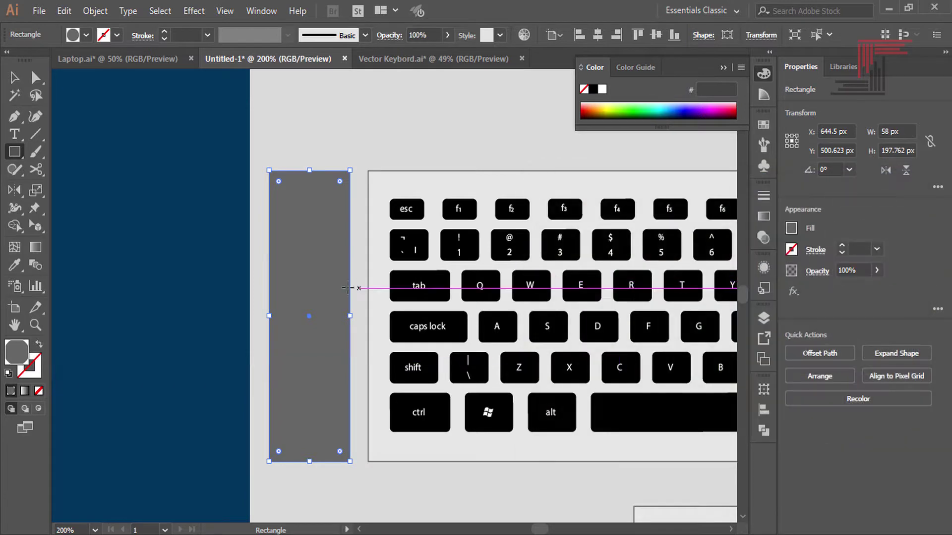
Open New Pattern Swatch 2 in Pattern Edit mode from the Swatches panel.
key("v")
left_click(763, 124)
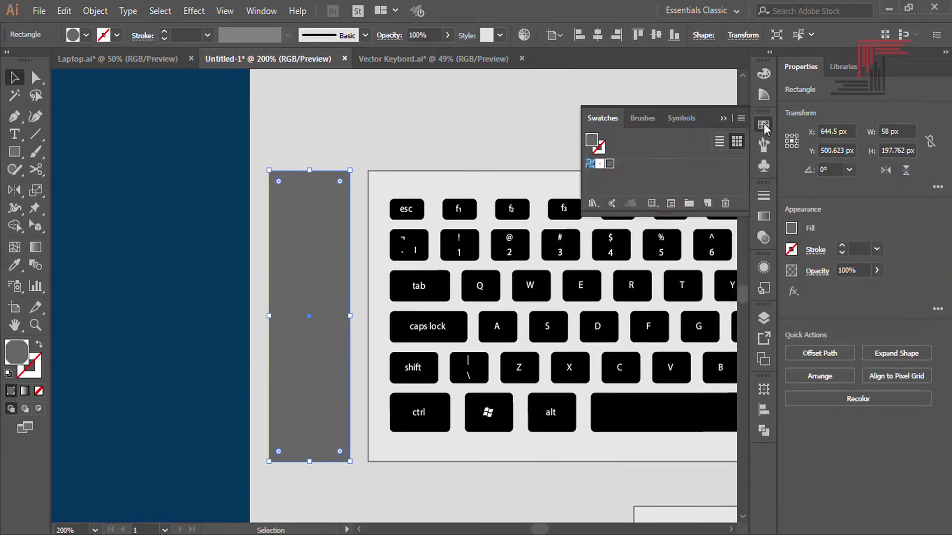
double_click(610, 164)
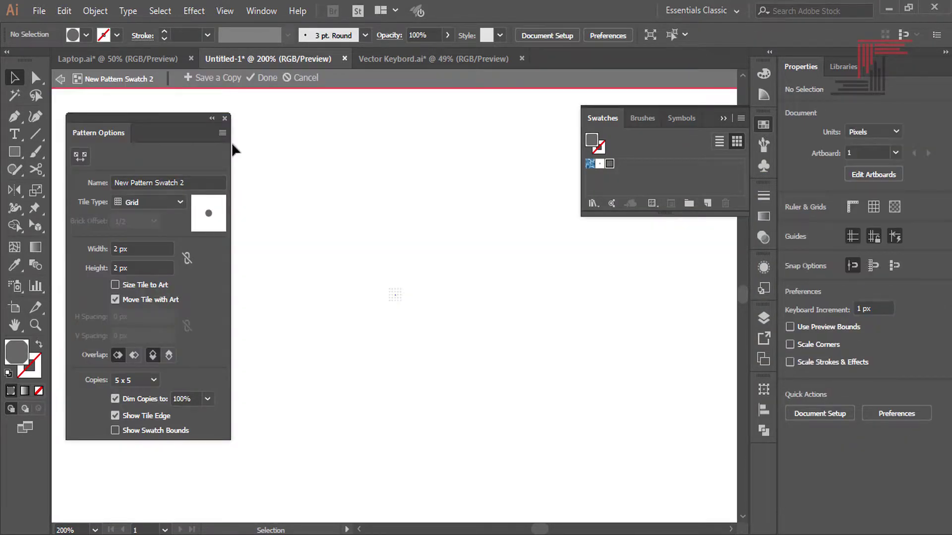
Set the pattern tile width and height to 7 px, then finish pattern editing.
left_click_drag(400, 296, 450, 298)
key("ctrl+equal")
key("ctrl+equal")
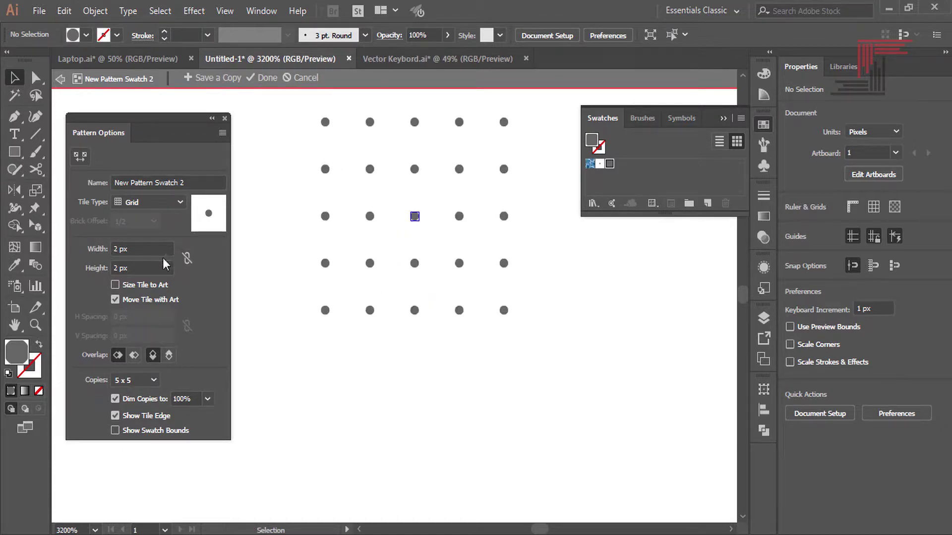
left_click(96, 249)
type("7")
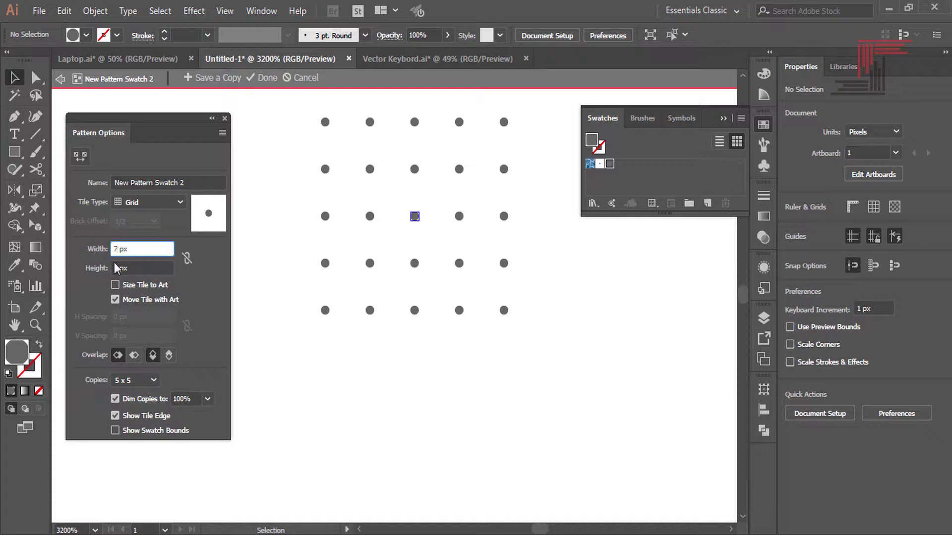
left_click(108, 264)
type("7")
key("Return")
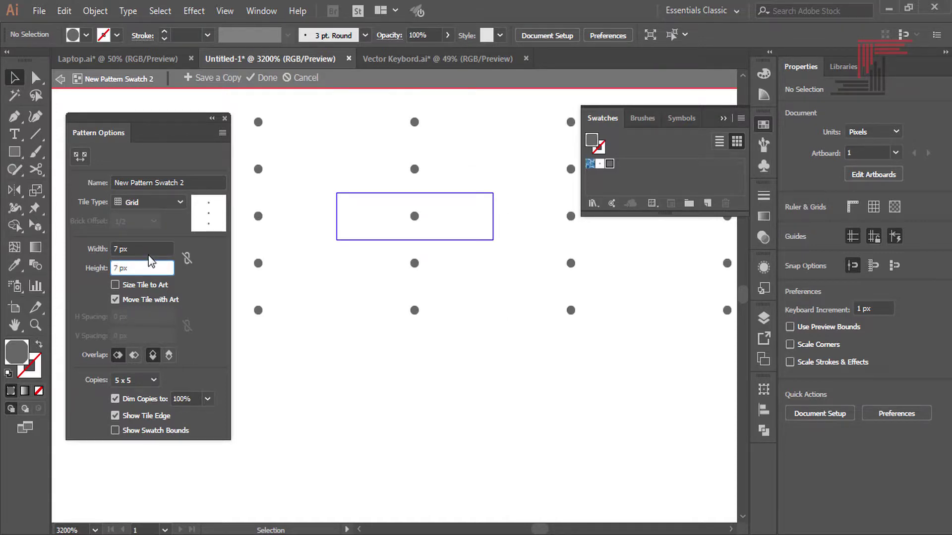
left_click(263, 78)
key("ctrl+minus")
key("ctrl+minus")
key("ctrl+minus")
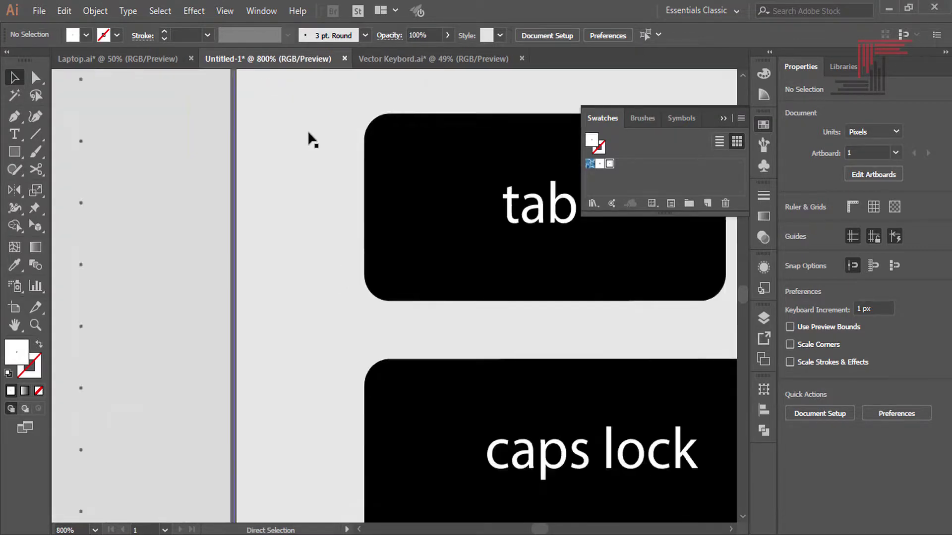
key("ctrl+minus")
key("ctrl+minus")
key("ctrl+minus")
key("ctrl+minus")
key("ctrl+minus")
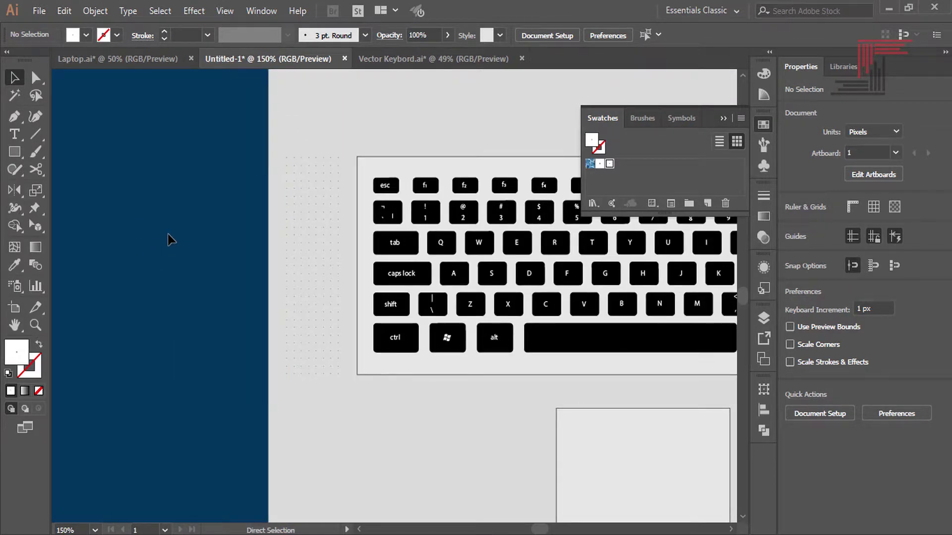
key("ctrl+0")
key("ctrl+plus")
key("ctrl+plus")
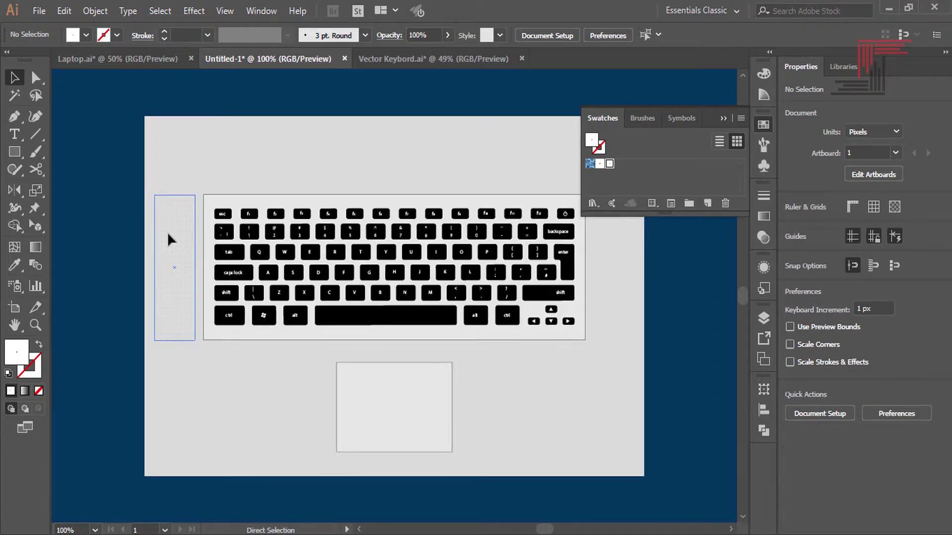
mouse_move(329, 442)
left_mouse_down()
mouse_move(314, 441)
mouse_move(334, 442)
mouse_move(421, 497)
left_mouse_up()
key("ctrl+plus")
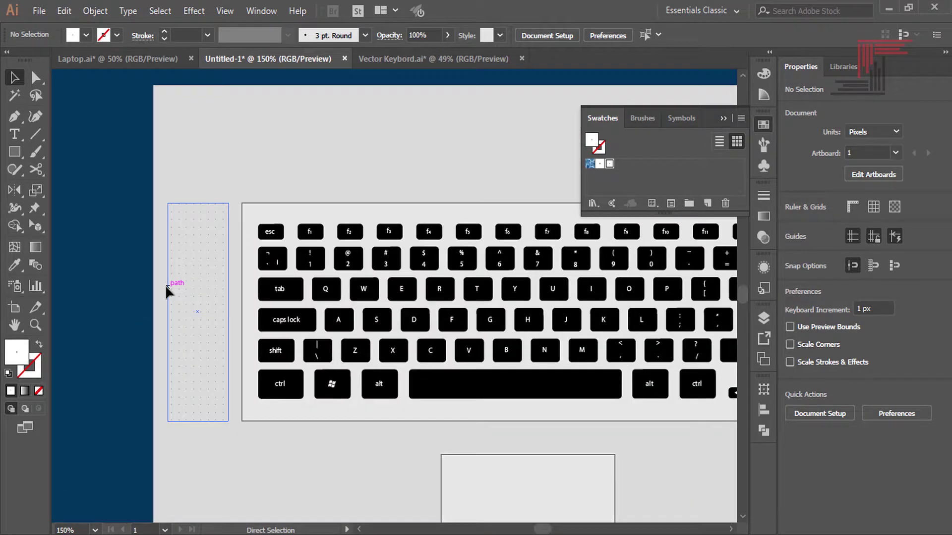
left_click(165, 285)
mouse_move(247, 370)
left_mouse_down()
mouse_move(288, 426)
mouse_move(353, 486)
left_mouse_up()
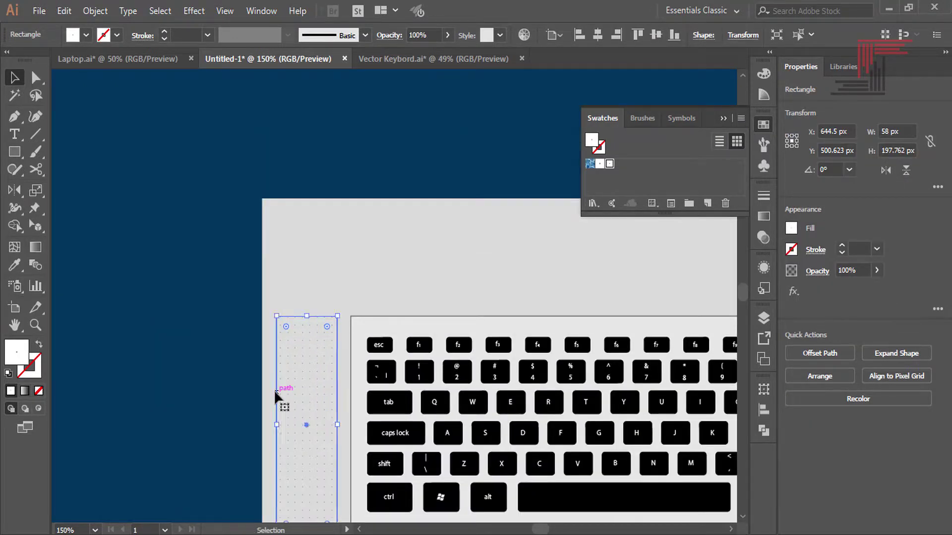
left_click_drag(279, 395, 241, 345)
left_click_drag(345, 290, 425, 202)
key("ctrl+minus")
key("ctrl+minus")
key("ctrl+minus")
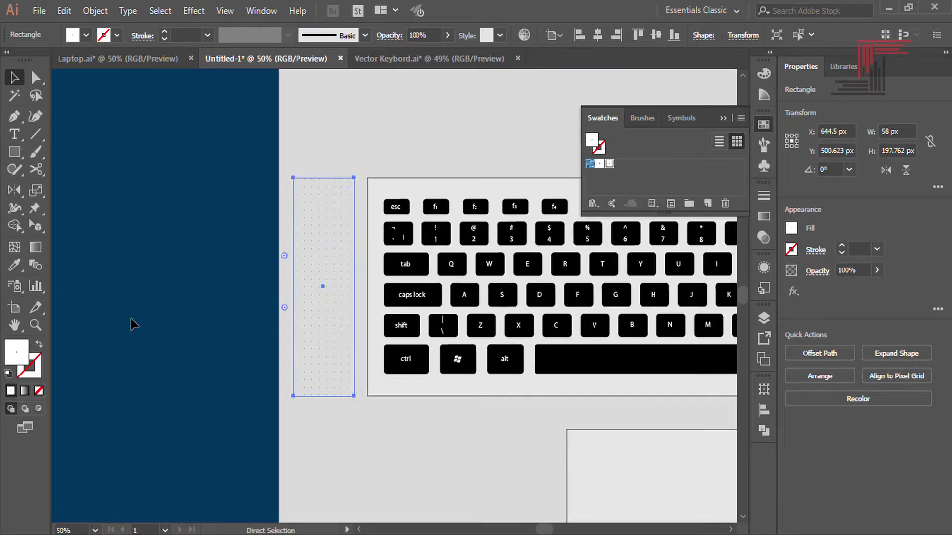
left_click(180, 449)
left_click_drag(133, 449, 69, 457)
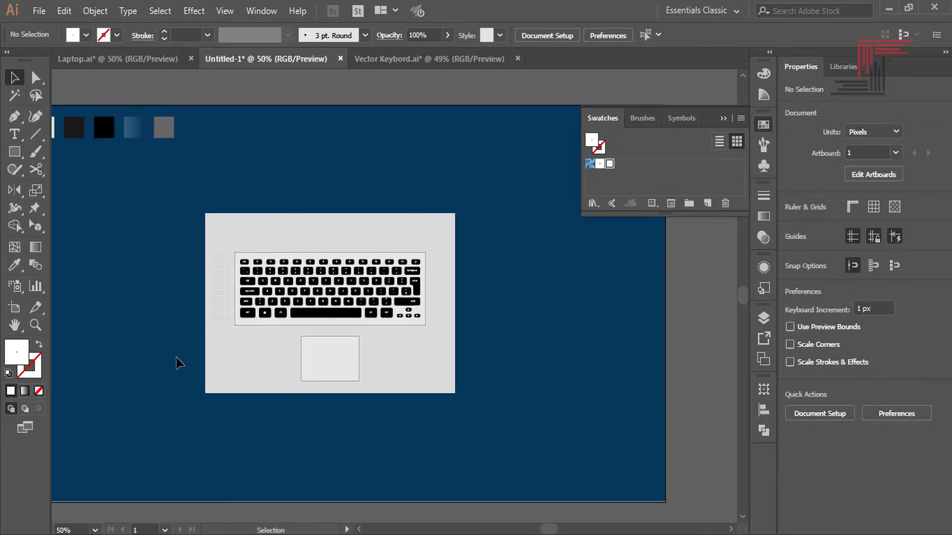
key("ctrl+plus")
key("ctrl+plus")
key("ctrl+plus")
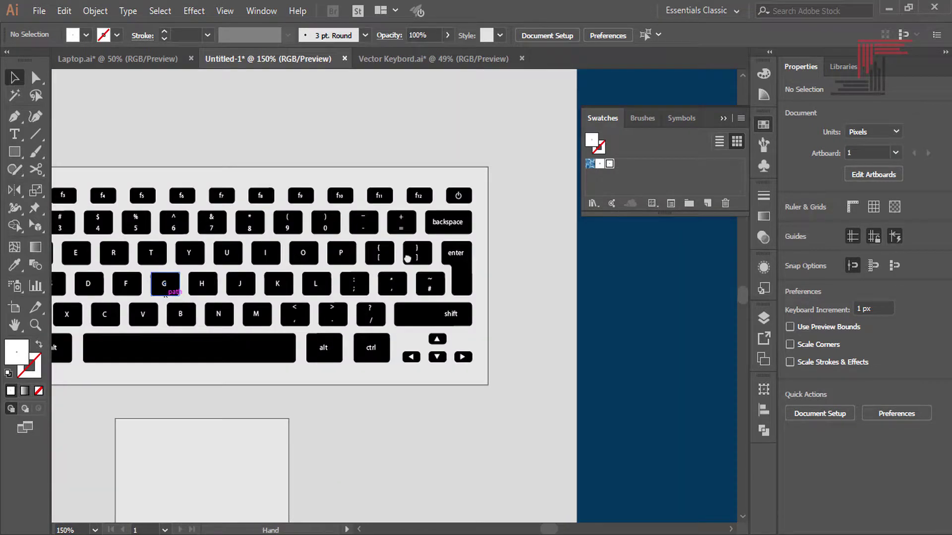
scroll(198, 277, "left", 5)
left_click(211, 249)
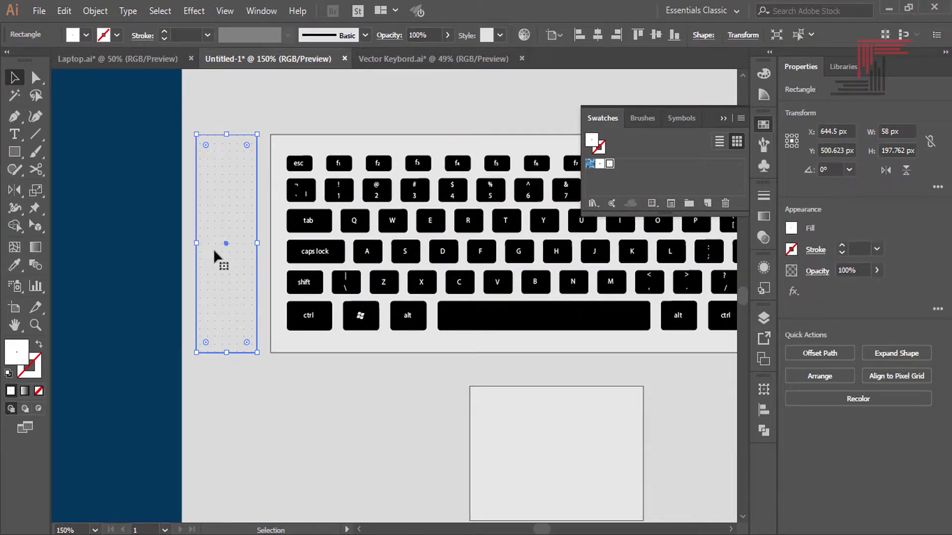
left_click(228, 391)
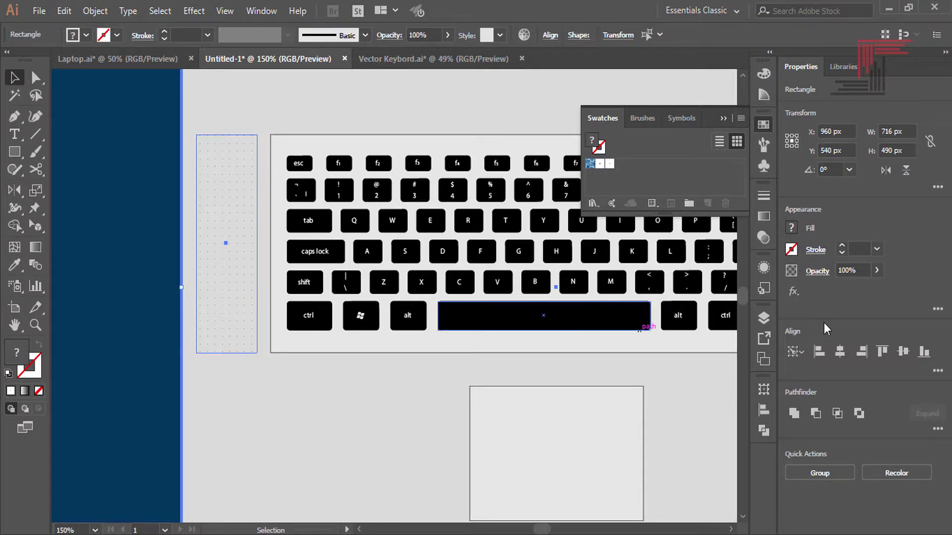
key("ctrl+z")
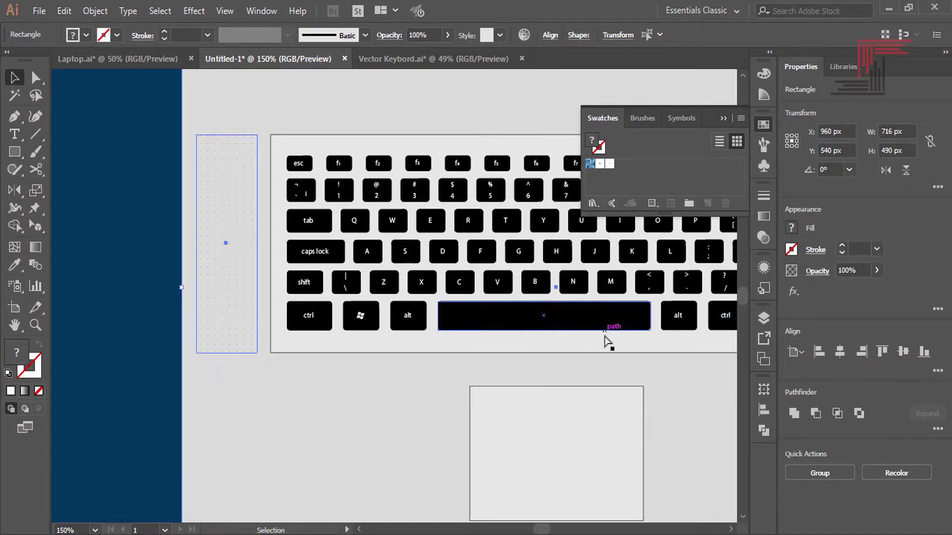
left_click(617, 352, "shift")
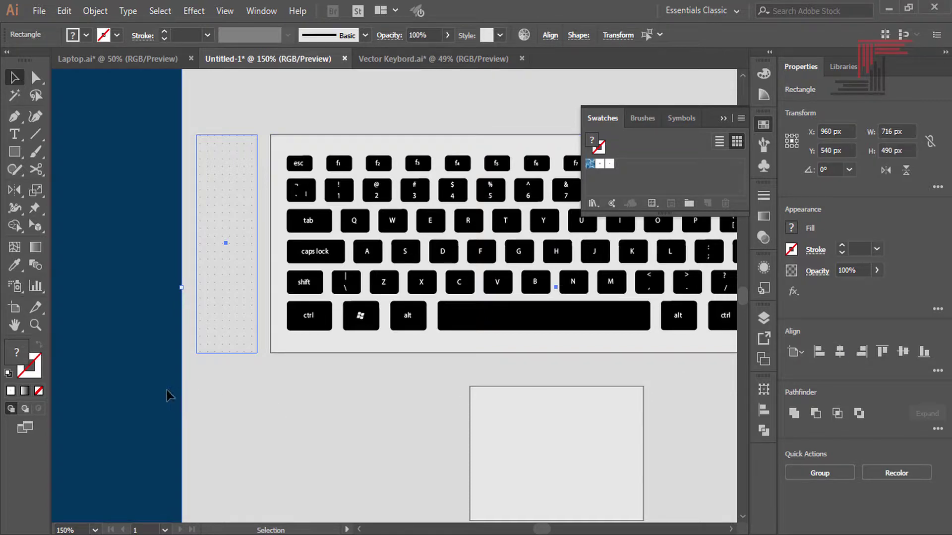
left_click(839, 353)
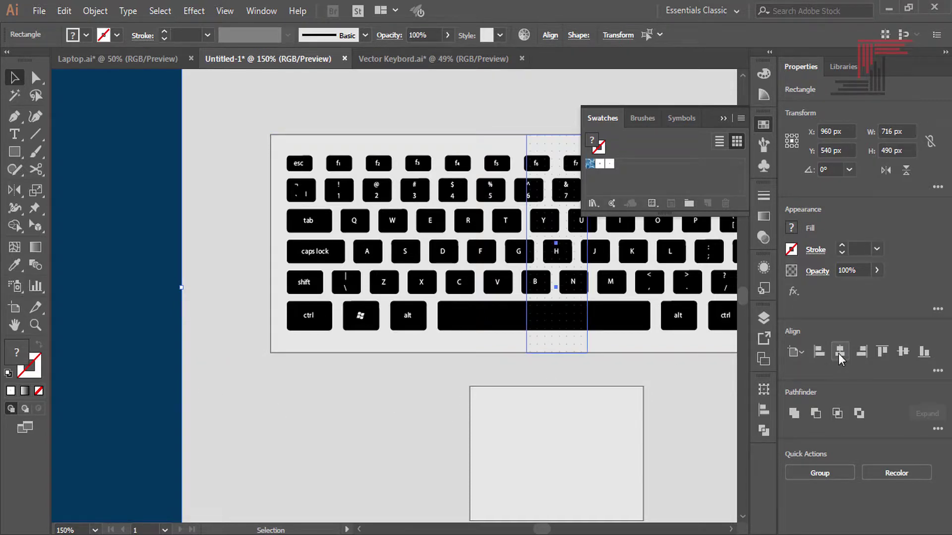
key("ctrl+z")
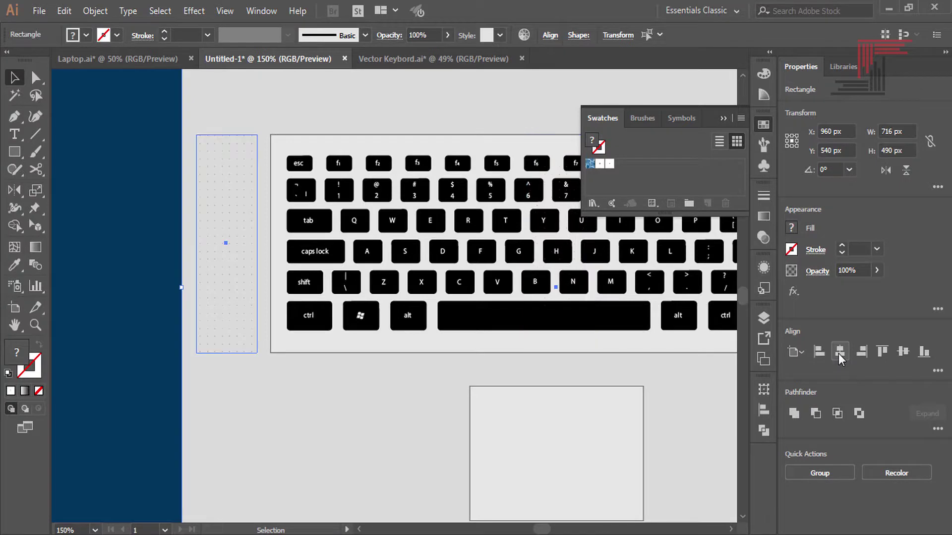
left_click(132, 391)
left_click_drag(147, 355, 168, 436)
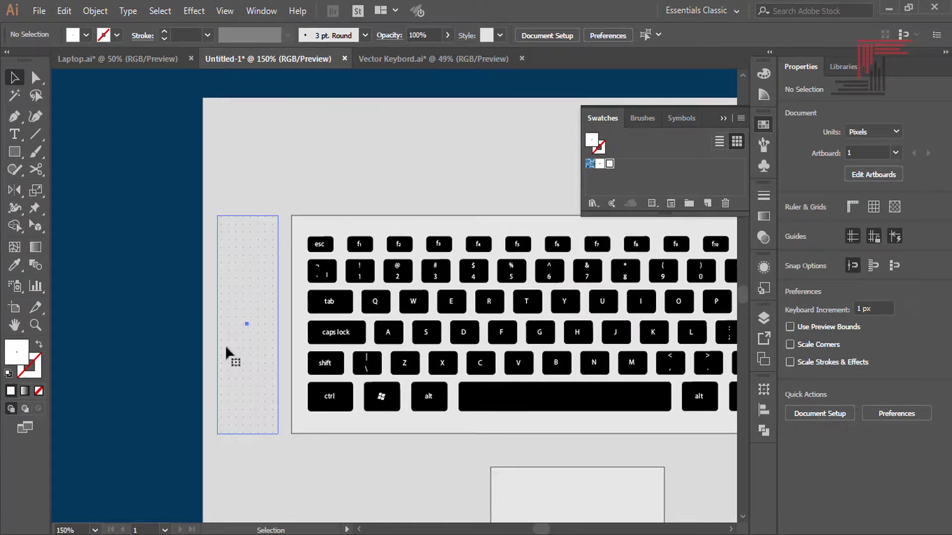
left_click(257, 334)
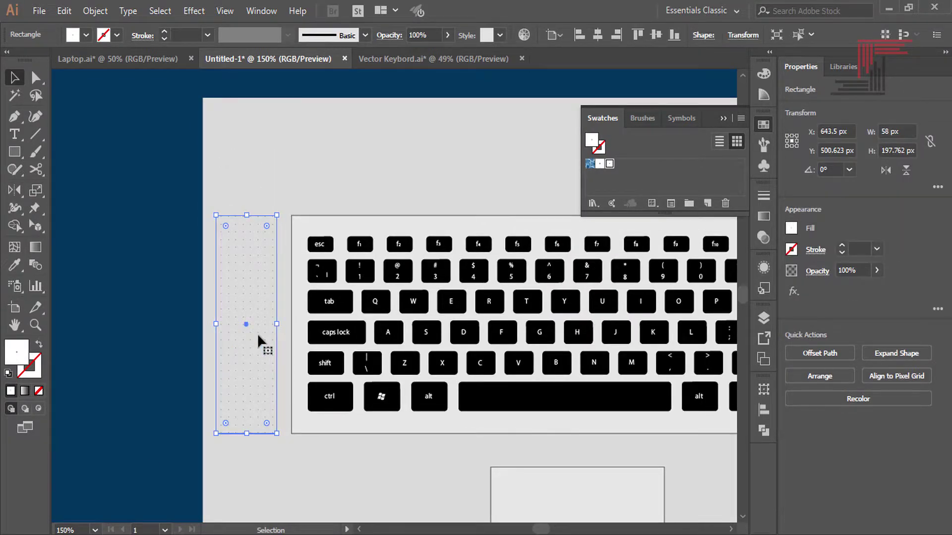
Duplicate the dotted 58 × 197.762 px bar to the keyboard's right side, aligned with the left one.
key("a")
key("ctrl+minus")
key("ctrl+minus")
scroll(170, 297, "right", 5)
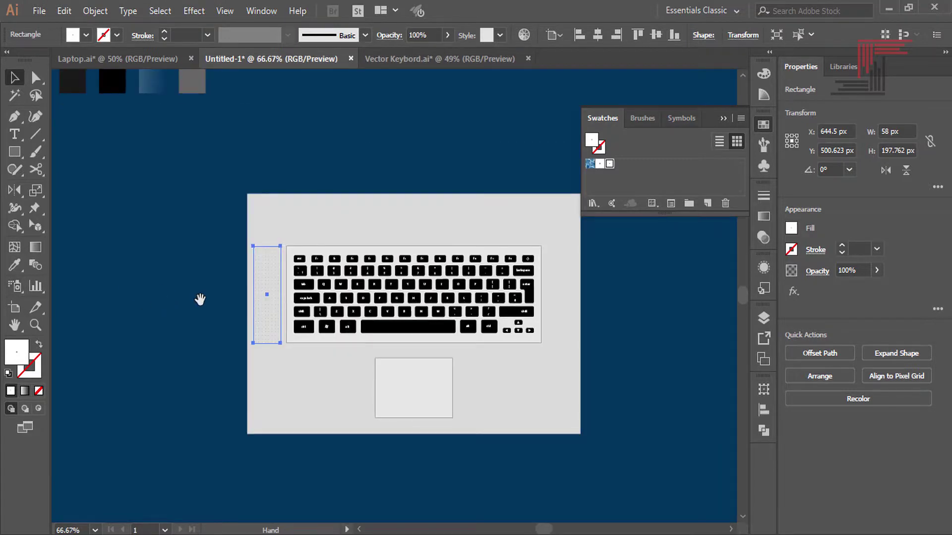
left_click_drag(214, 270, 513, 288)
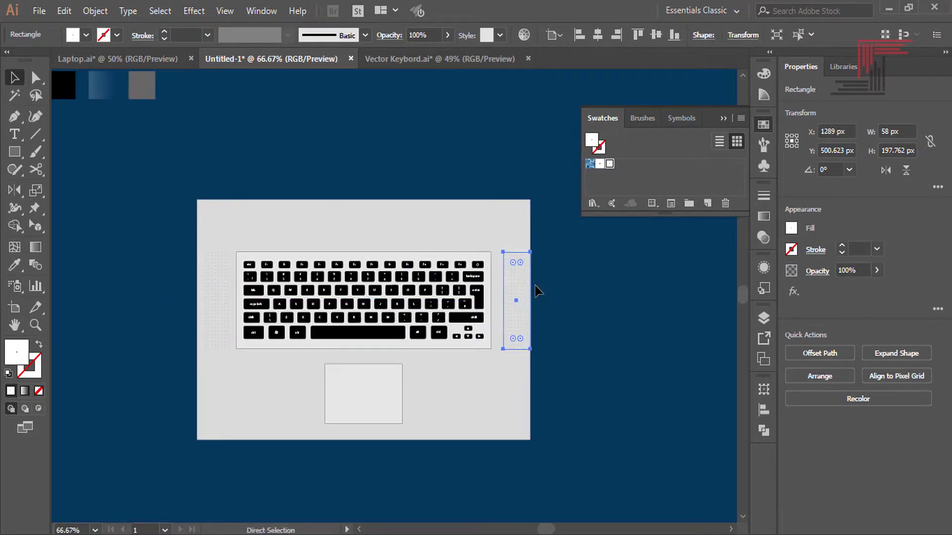
key("ctrl+plus")
key("ctrl+plus")
key("ctrl+plus")
left_click_drag(396, 305, 375, 301)
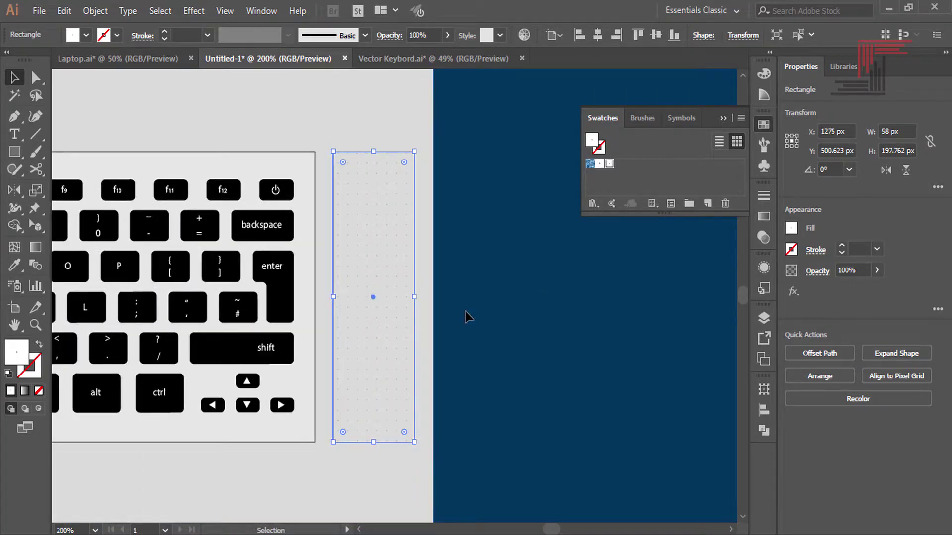
key("ctrl+minus")
key("ctrl+minus")
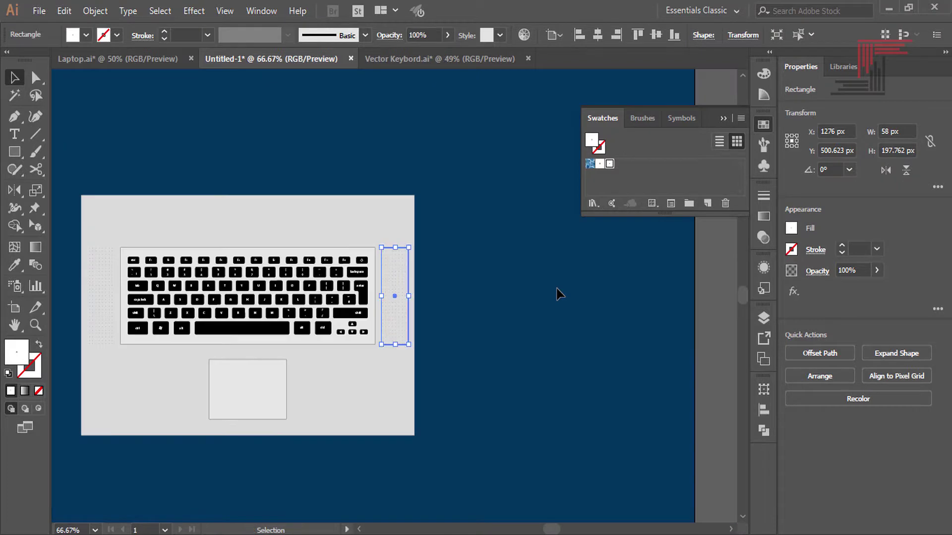
left_click(557, 293)
left_click_drag(591, 276, 600, 287)
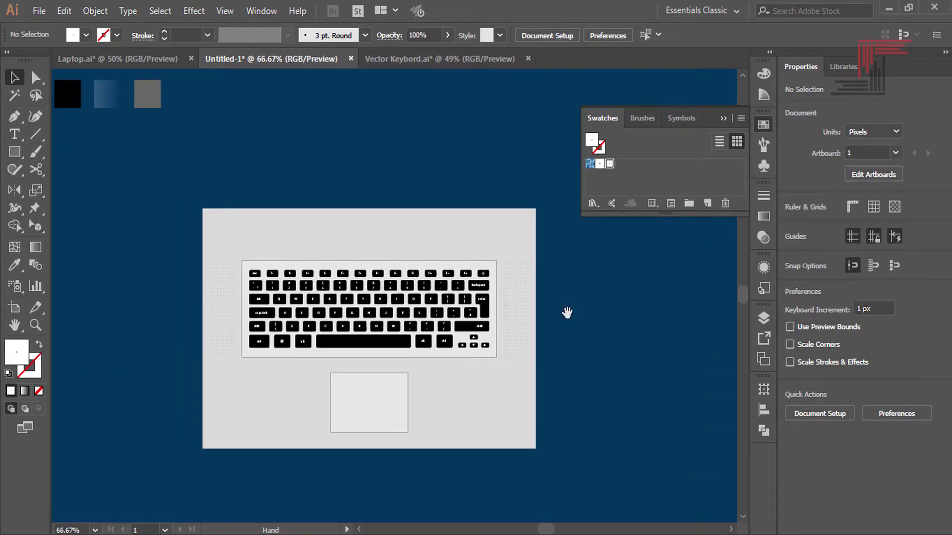
left_click_drag(567, 315, 567, 303)
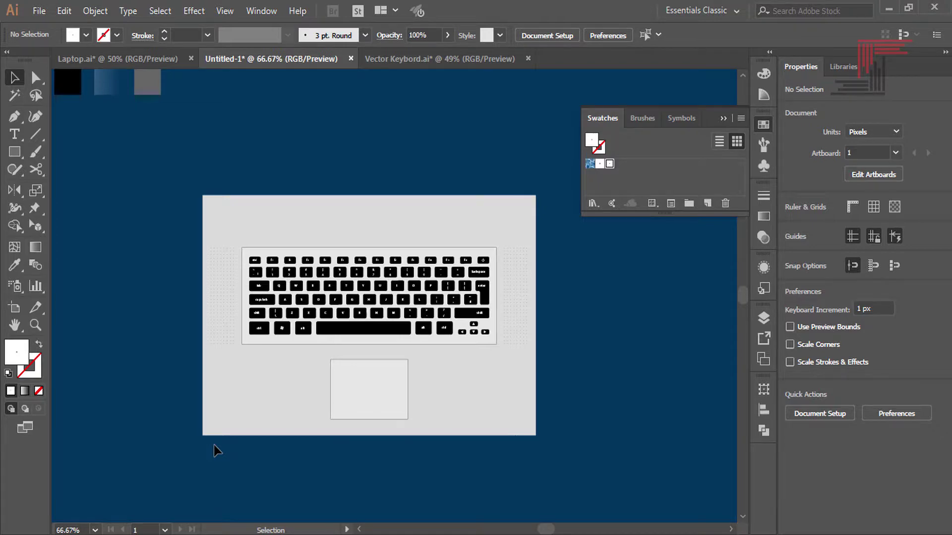
Round the corners of the large grey laptop body rectangle.
left_click(214, 395)
left_click_drag(213, 205, 215, 207)
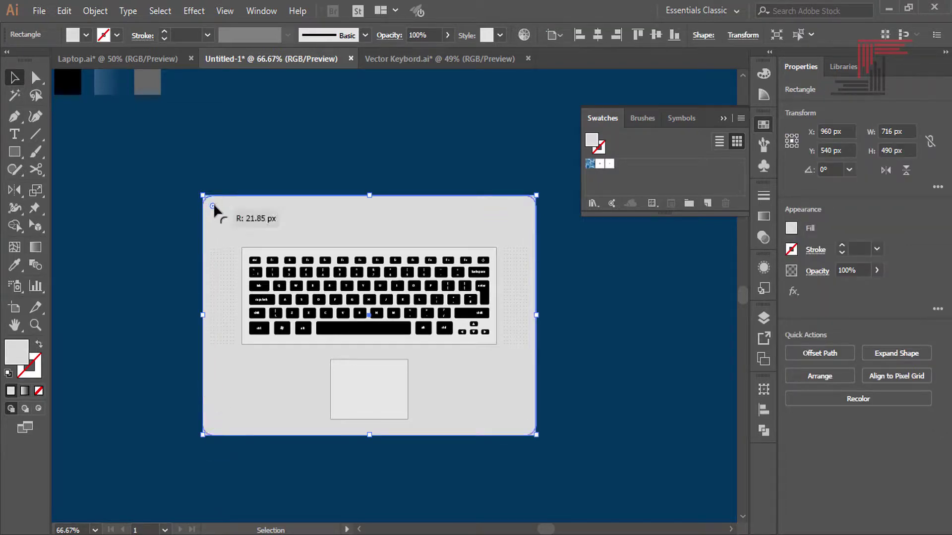
left_click(229, 181)
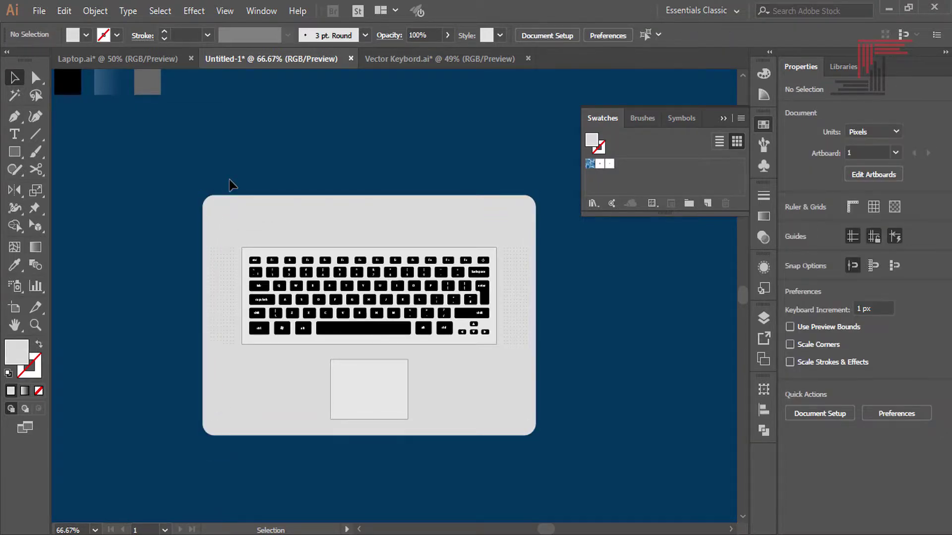
key("ctrl+0")
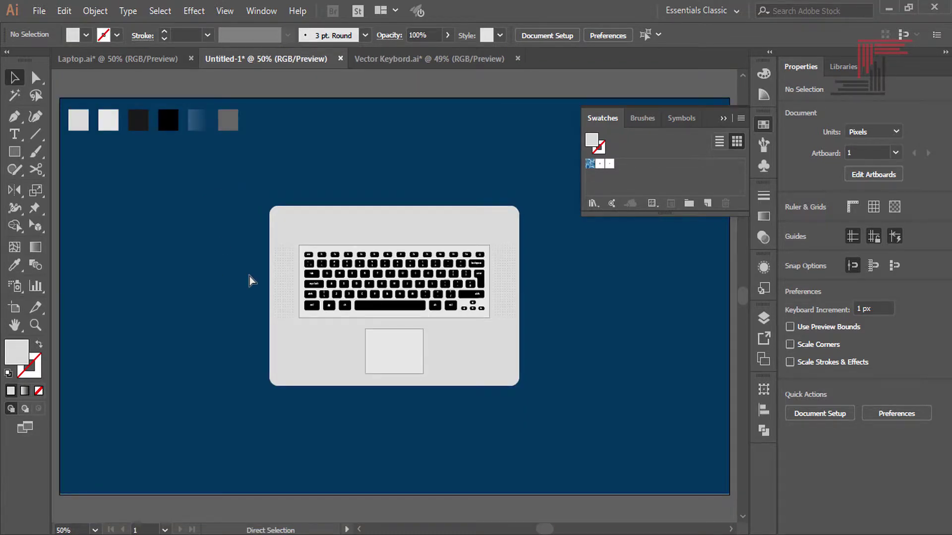
key("ctrl+1")
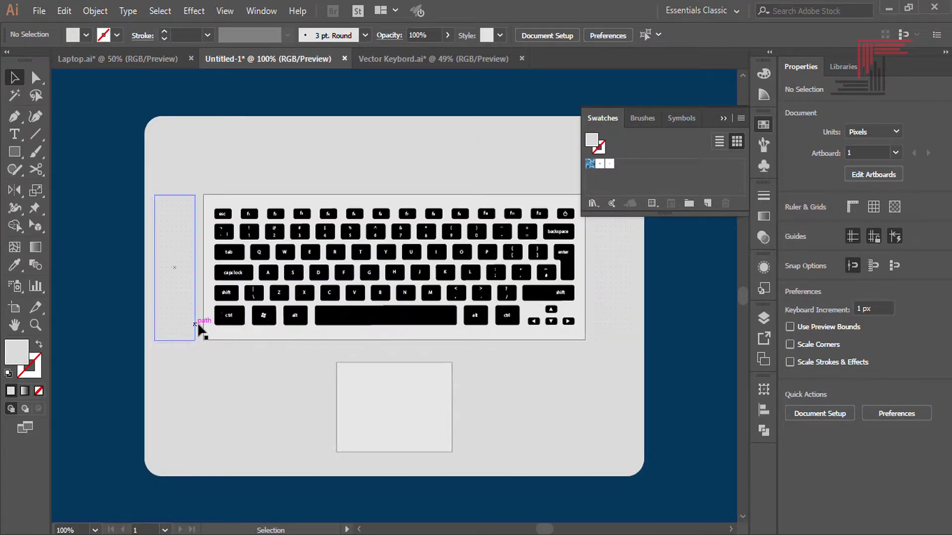
left_click(293, 412)
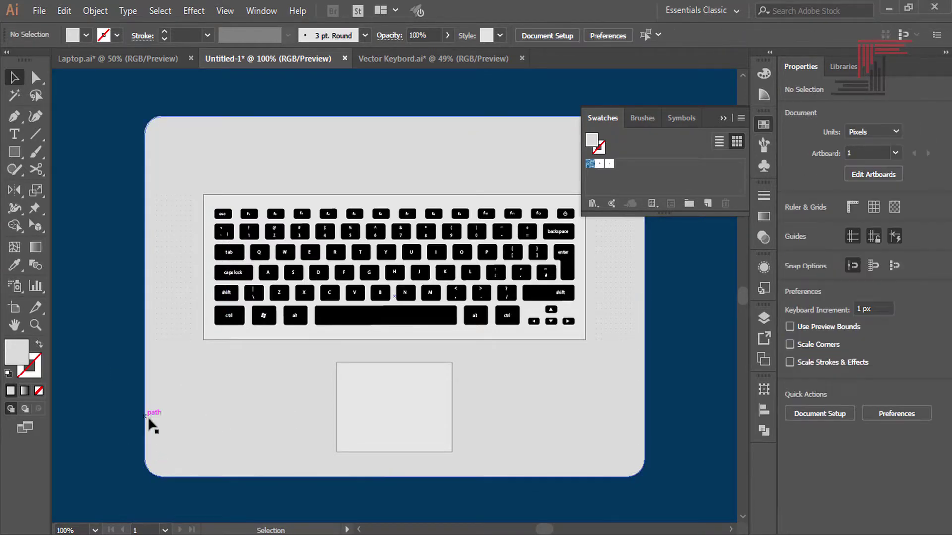
left_click(126, 442)
Round the trackpad and keyboard background corners to about 16 px.
left_click(337, 403)
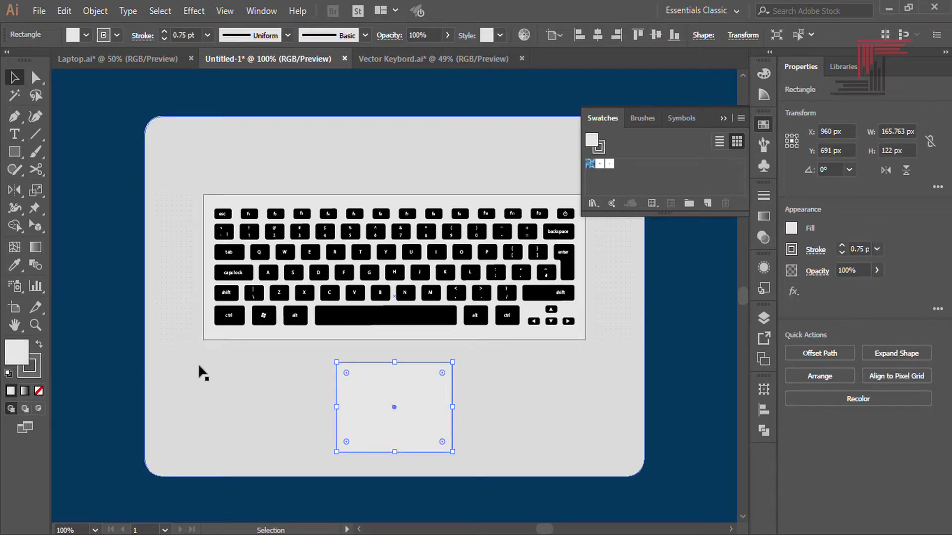
left_click_drag(347, 372, 349, 374)
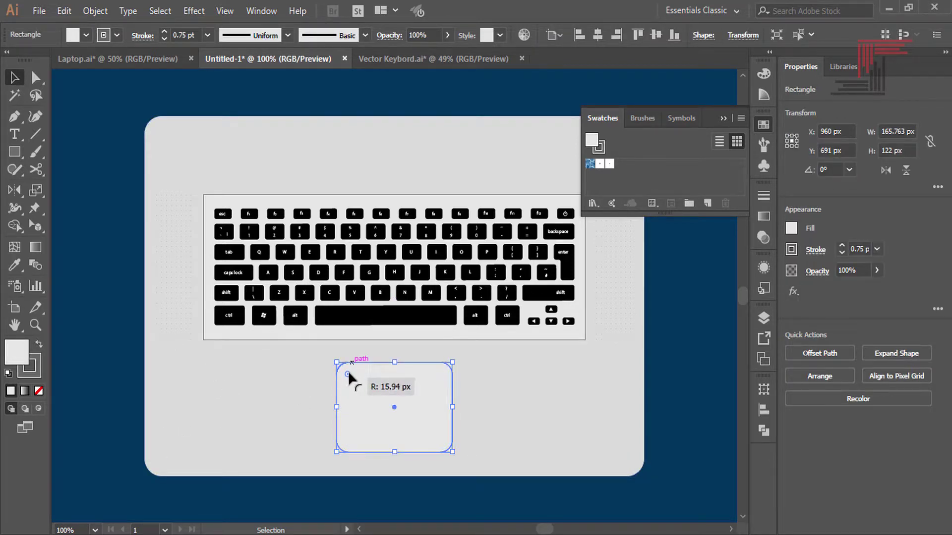
left_click(205, 337)
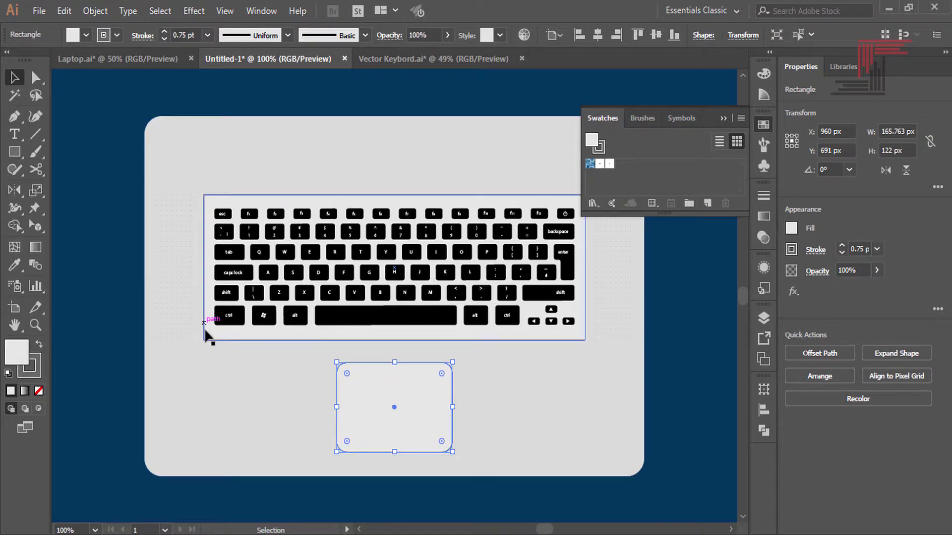
left_click_drag(213, 204, 217, 210)
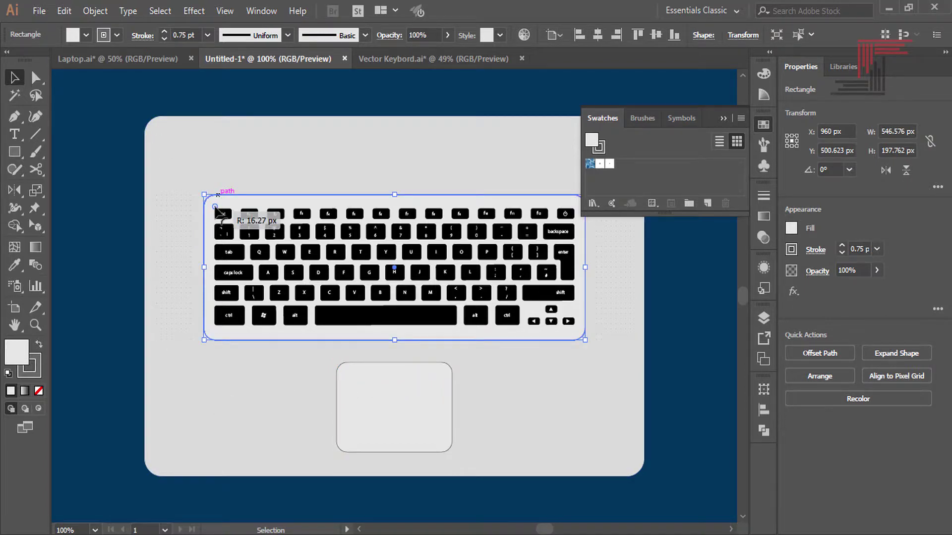
left_click(119, 254)
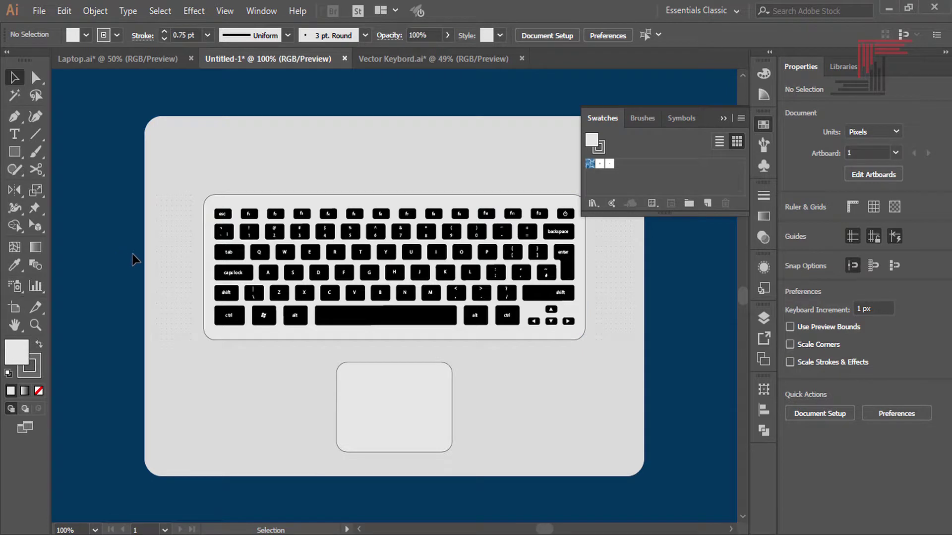
mouse_move(134, 259)
left_mouse_down()
mouse_move(103, 302)
mouse_move(104, 293)
left_mouse_up()
Open the dot pattern swatch for editing and select its centre dot.
scroll(237, 327, "down", 1)
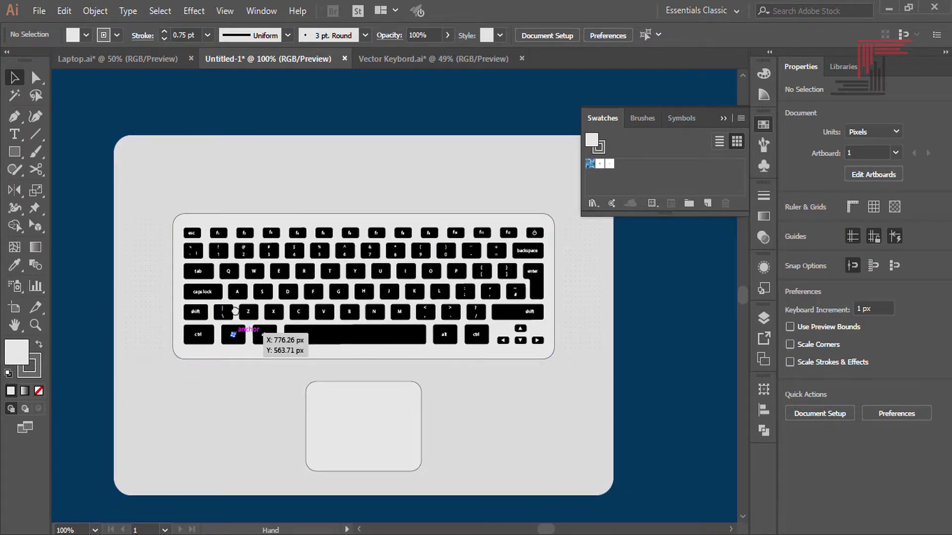
left_click(139, 265)
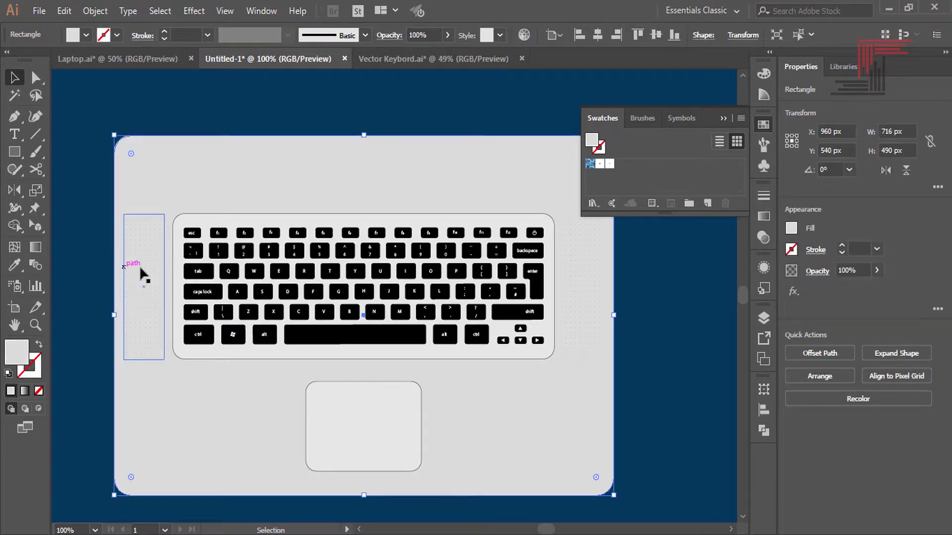
double_click(600, 164)
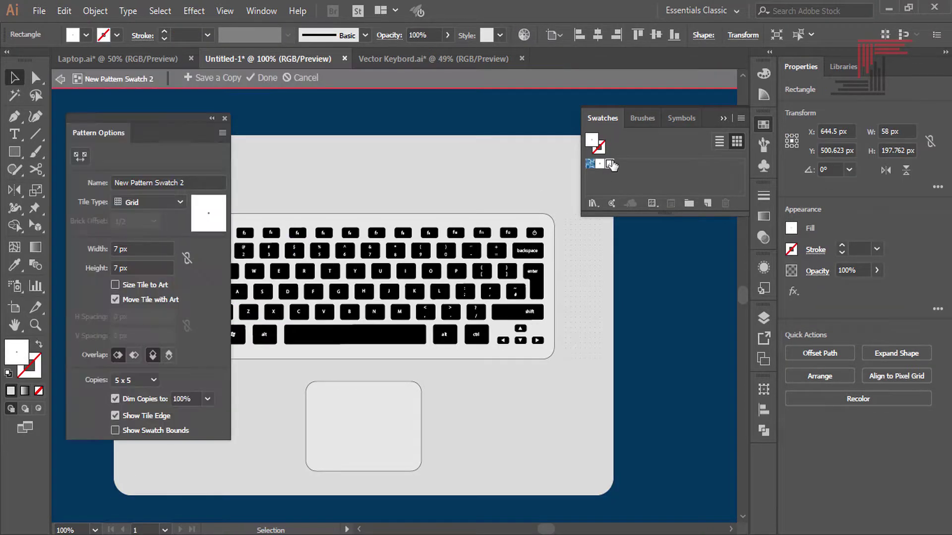
key("ctrl+plus")
key("ctrl+plus")
key("ctrl+plus")
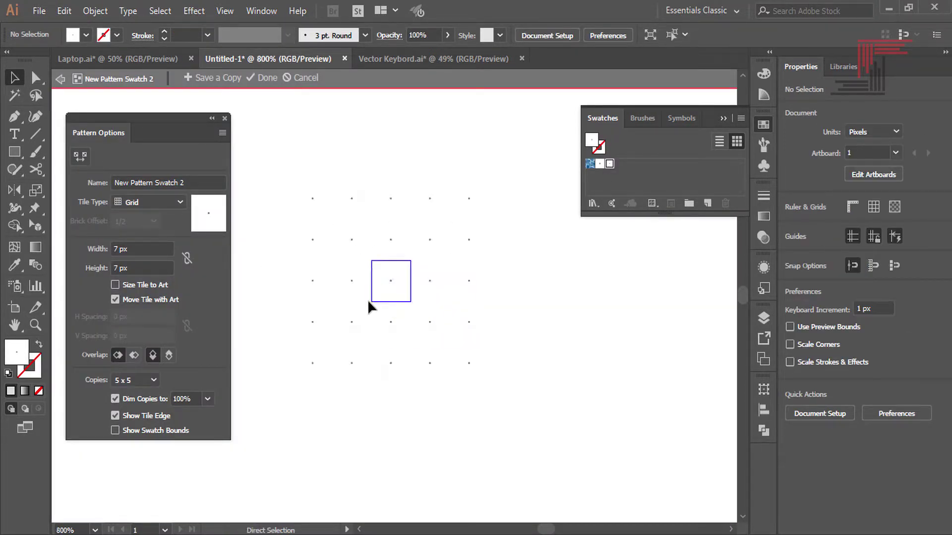
key("ctrl+plus")
key("ctrl+plus")
key("ctrl+plus")
left_click(370, 264)
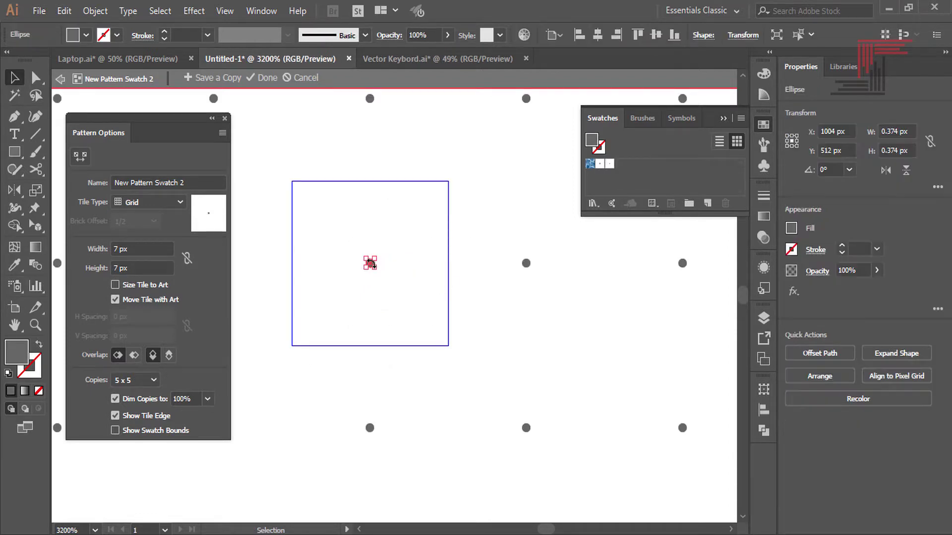
key("a")
key("ctrl+0")
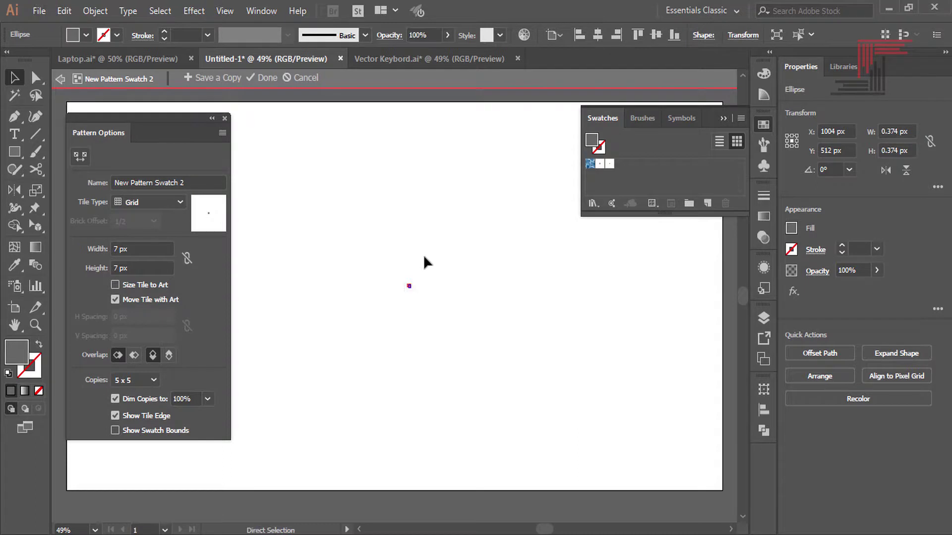
key("ctrl+equal")
key("ctrl+equal")
key("ctrl+equal")
key("ctrl+equal")
key("ctrl+equal")
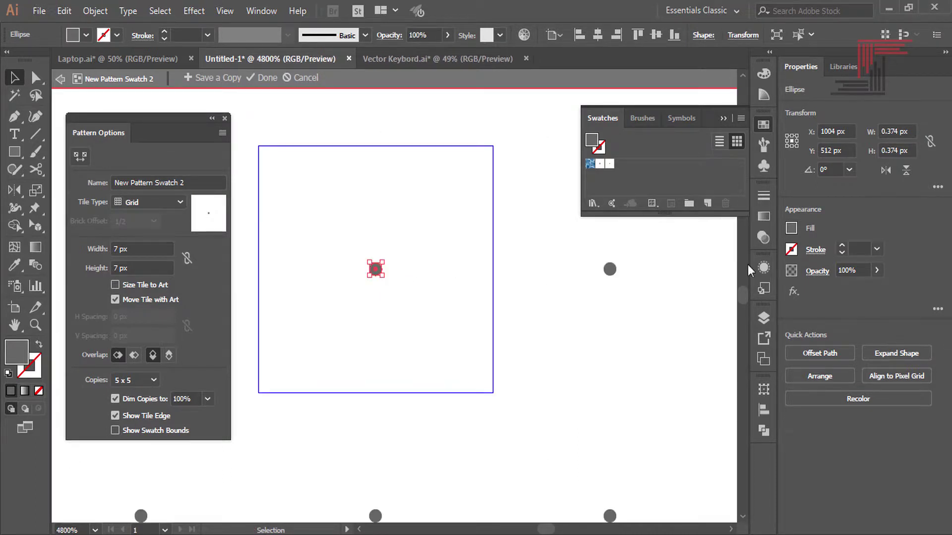
Darken the dot to about 25.88% HSB brightness, finish editing, and fit the artboard.
left_click(797, 229)
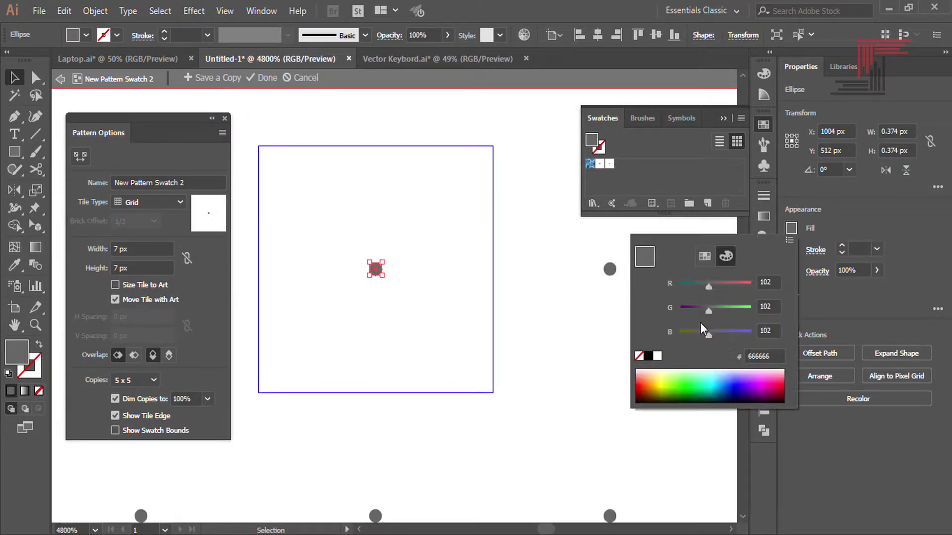
left_click(789, 240)
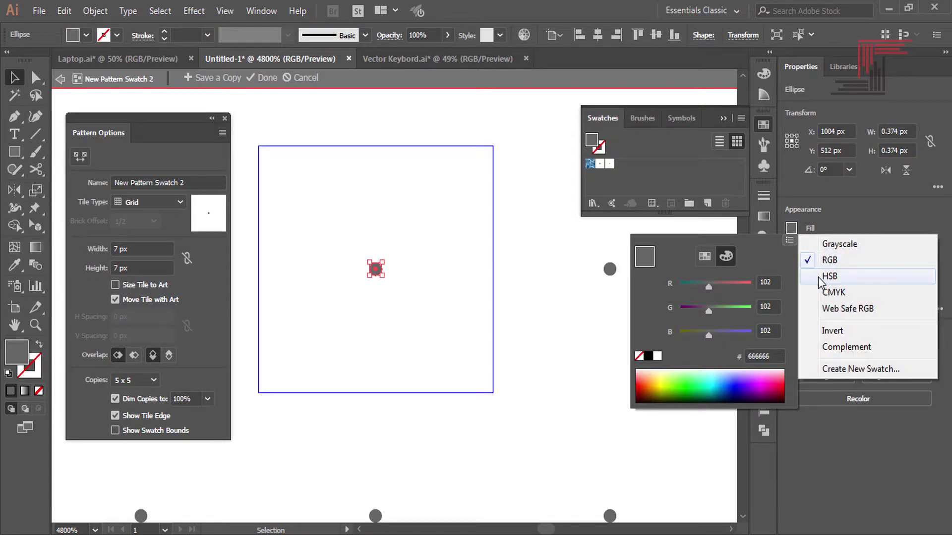
left_click(799, 275)
left_click_drag(708, 334, 698, 332)
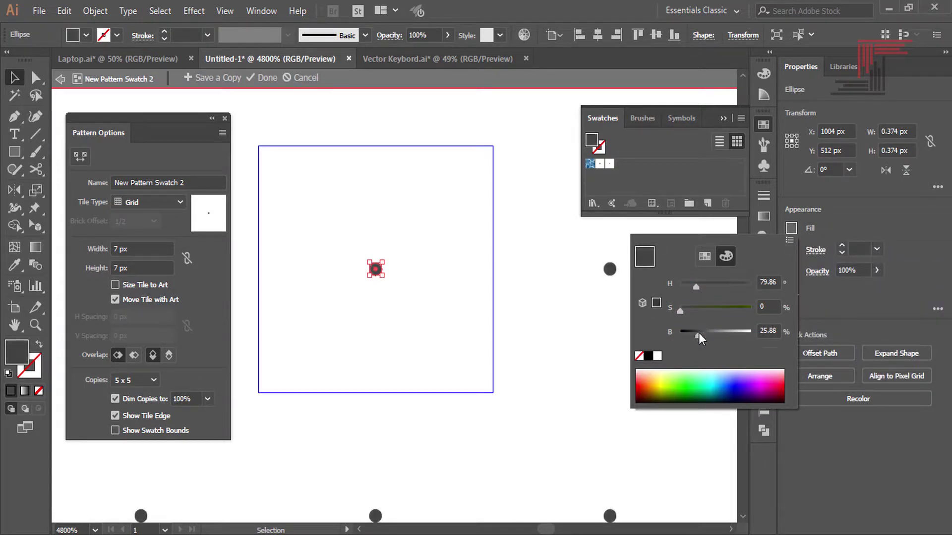
left_click(602, 343)
left_click(470, 365)
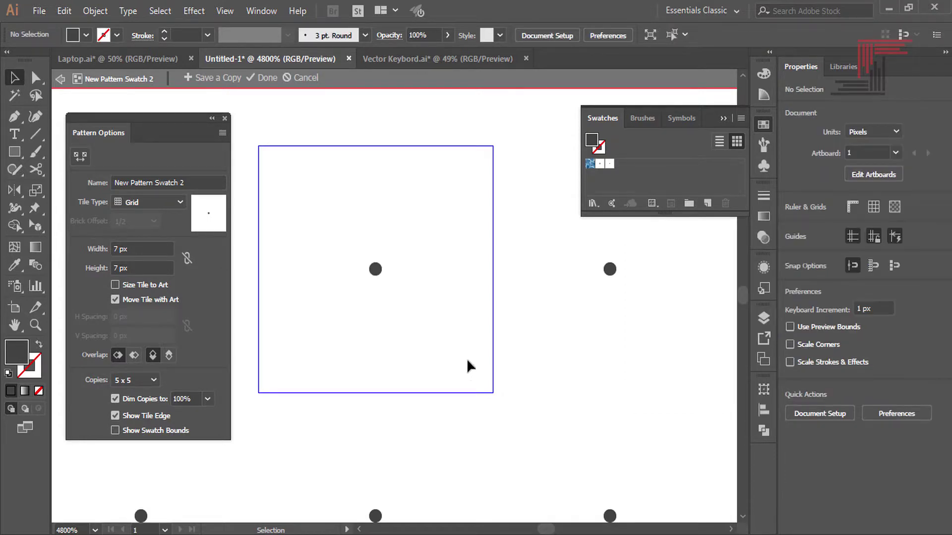
left_click(254, 79)
key("ctrl+0")
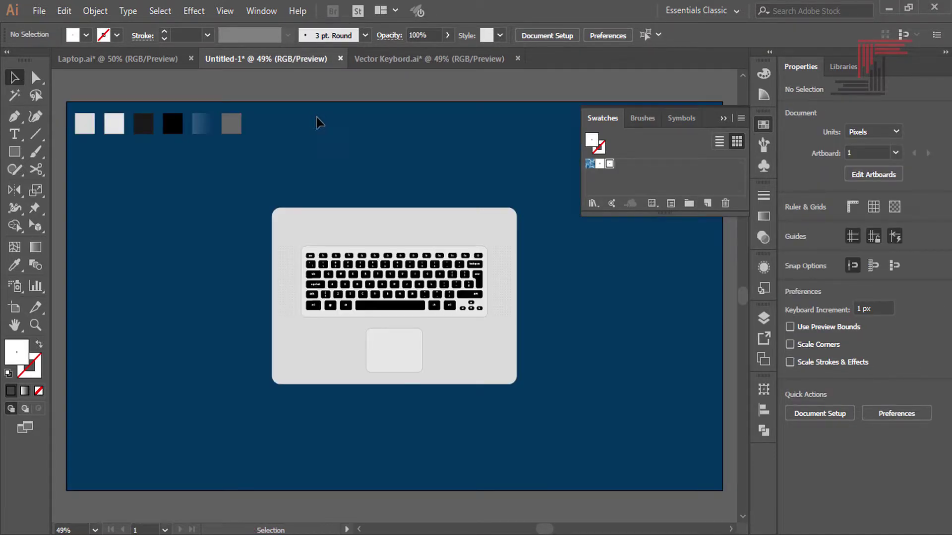
Select the laptop body and nudge the light-grey rectangle slightly downward.
key("ctrl+plus")
key("ctrl+plus")
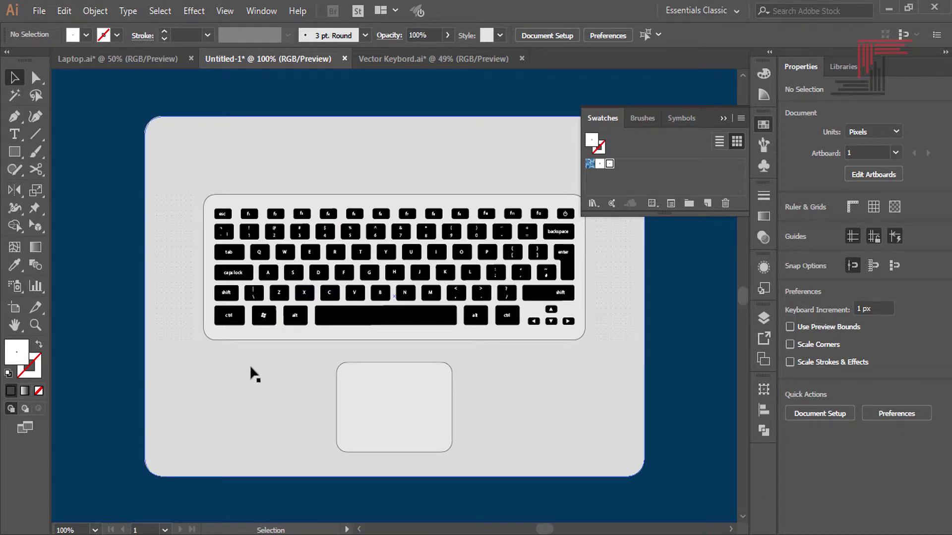
left_click_drag(246, 372, 241, 403)
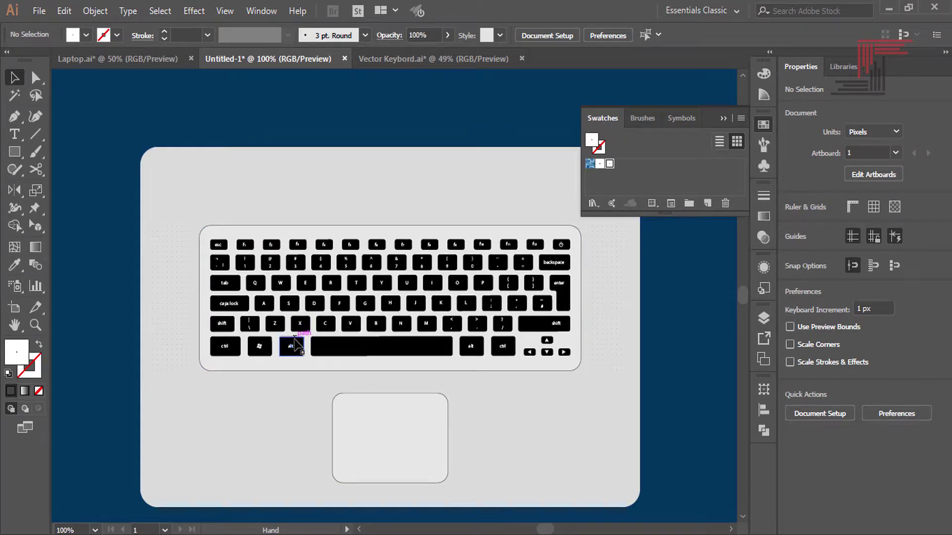
scroll(206, 328, "down", 3)
left_click(211, 336)
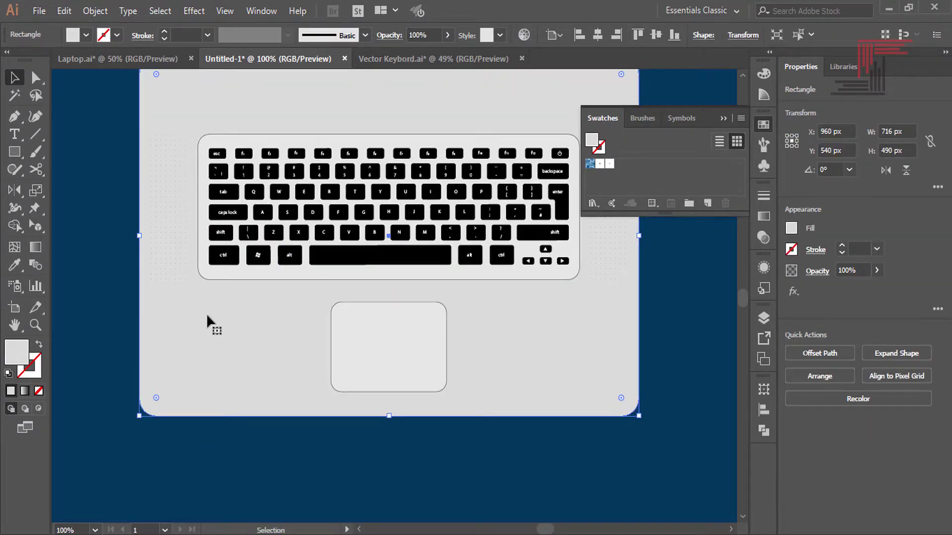
key("ctrl+plus")
key("ctrl+plus")
key("ctrl+plus")
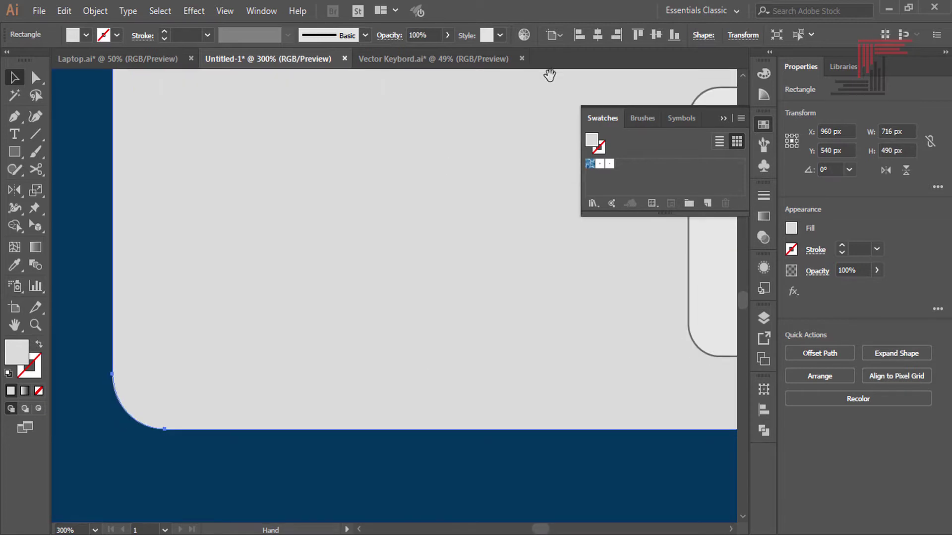
key("ctrl+plus")
scroll(319, 284, "down", 5)
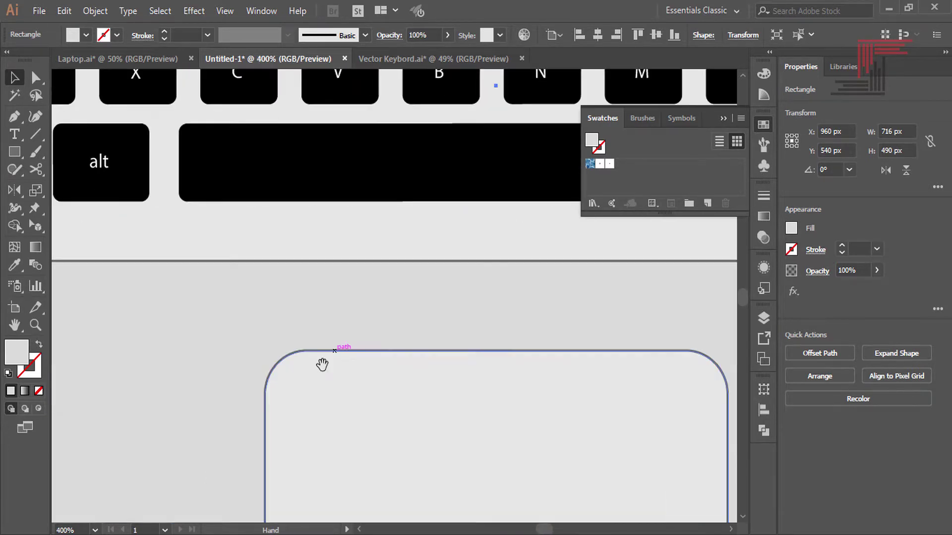
left_click_drag(321, 365, 469, 128)
scroll(346, 271, "down", 3)
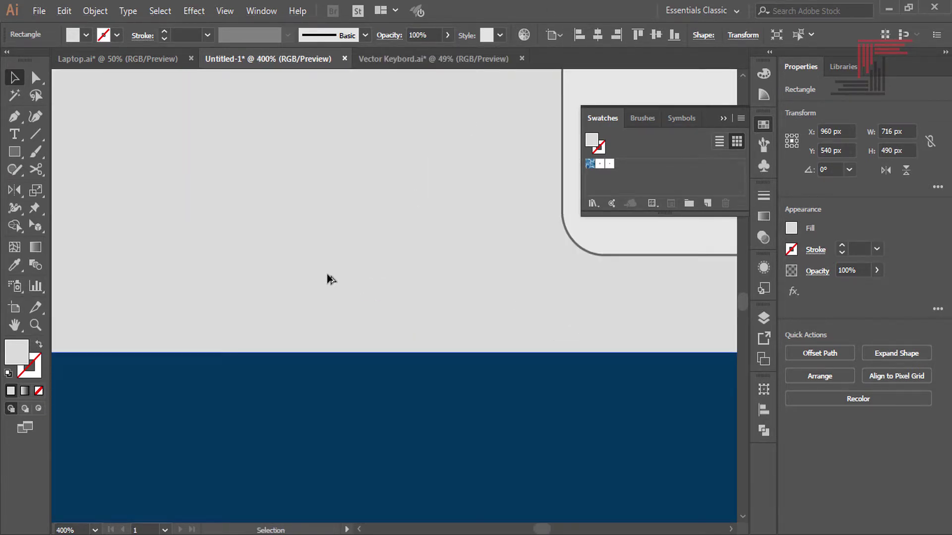
left_click_drag(327, 279, 326, 284)
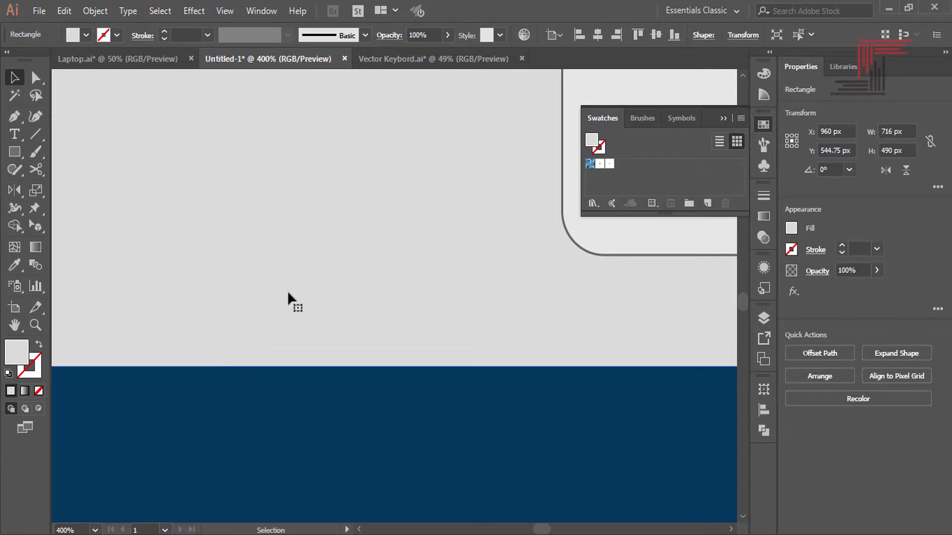
scroll(103, 338, "left", 4)
scroll(103, 338, "up", 1)
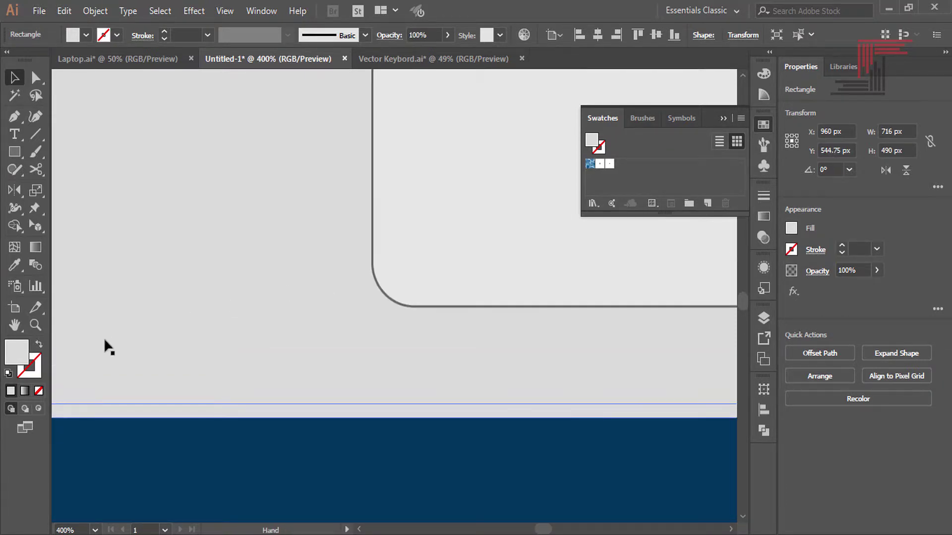
Copy another shape's outline style onto the selected rectangle with the Eyedropper.
key("i")
left_click(464, 226)
key("v")
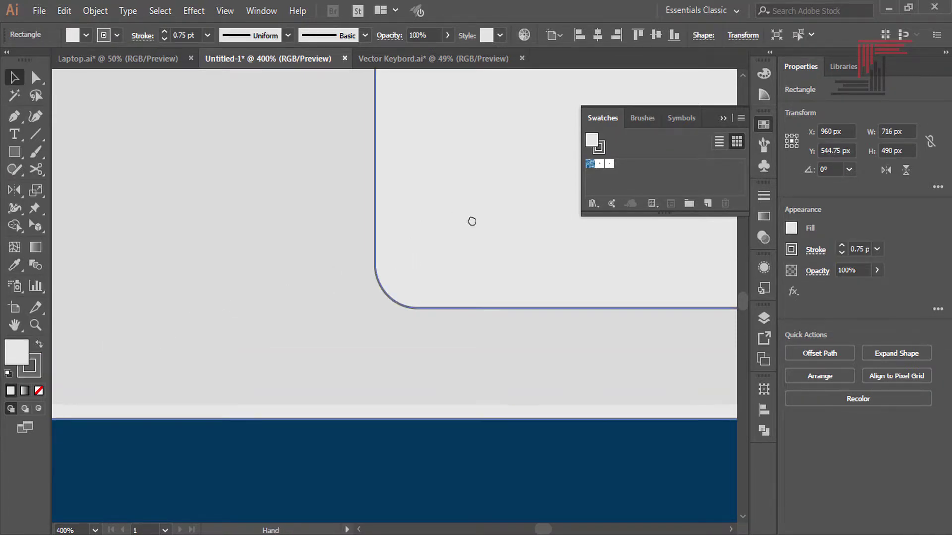
scroll(531, 251, "down", 3)
scroll(570, 265, "left", 3)
left_click_drag(570, 265, 326, 350)
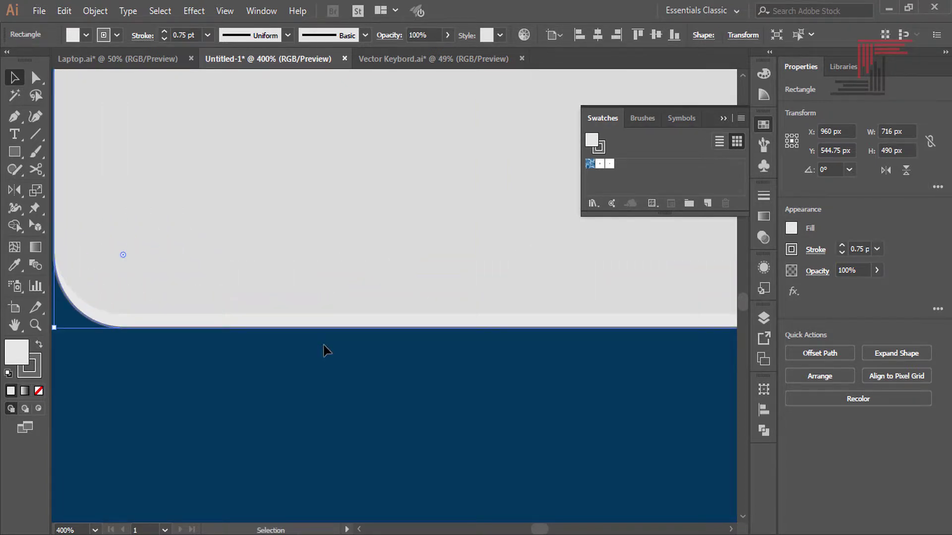
key("ctrl+0")
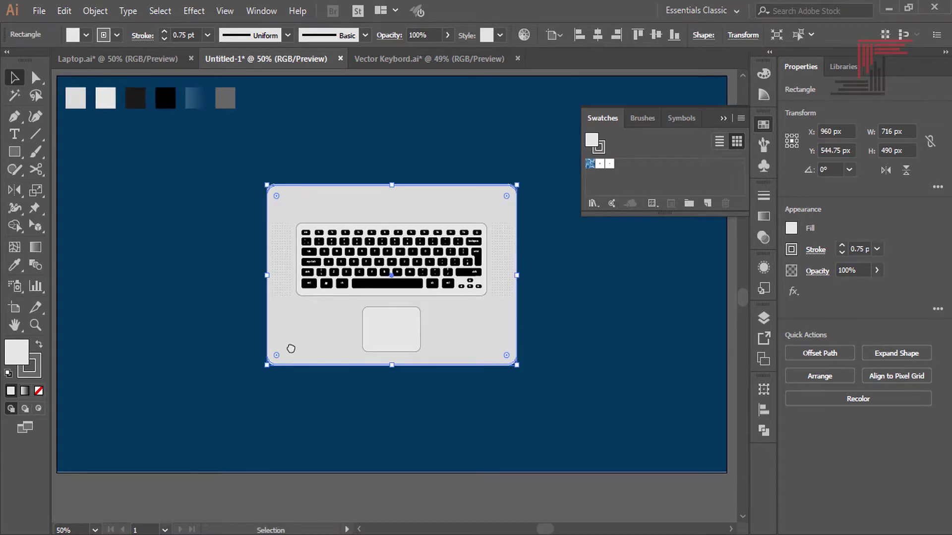
left_click(314, 421)
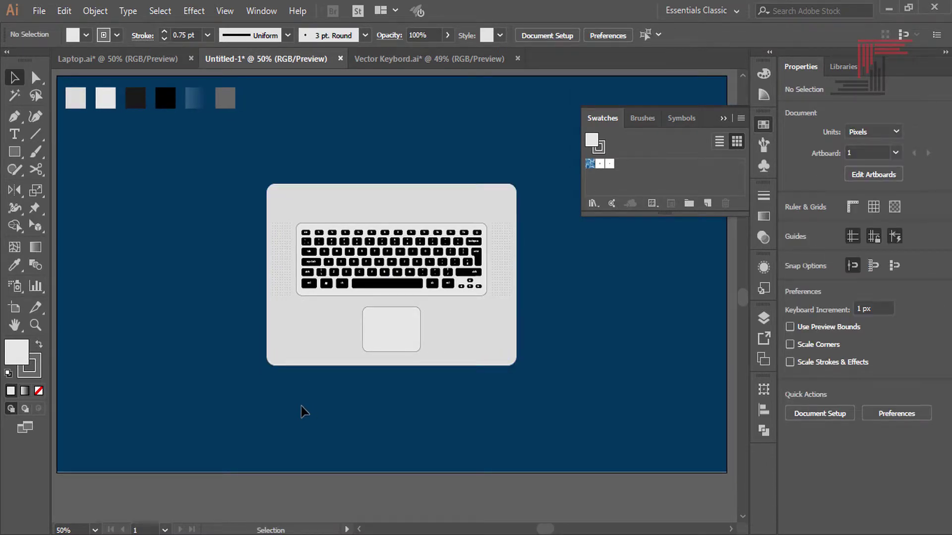
Alt+Shift-drag the body rectangle to make a copy shifted straight down.
key("ctrl+plus")
key("ctrl+plus")
key("ctrl+plus")
key("ctrl+plus")
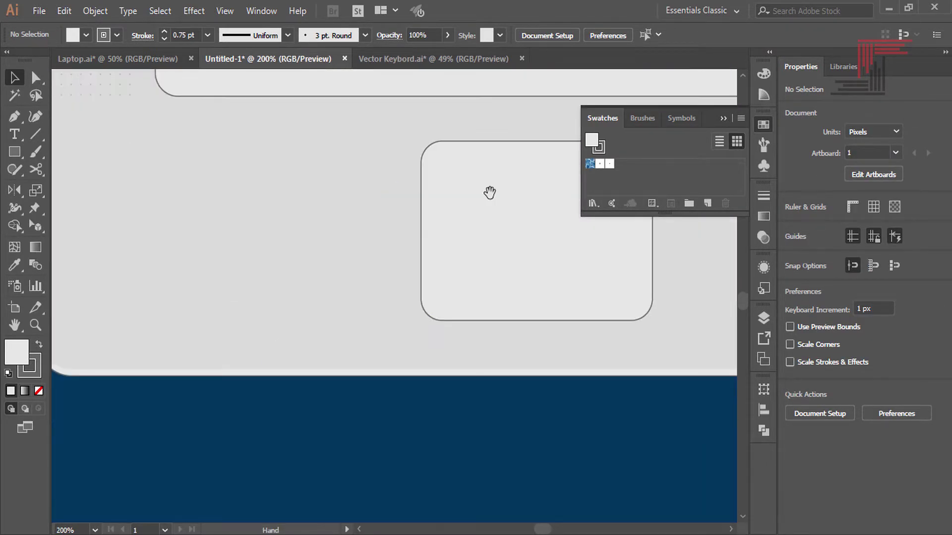
left_click_drag(489, 193, 558, 155)
left_click_drag(355, 337, 334, 352)
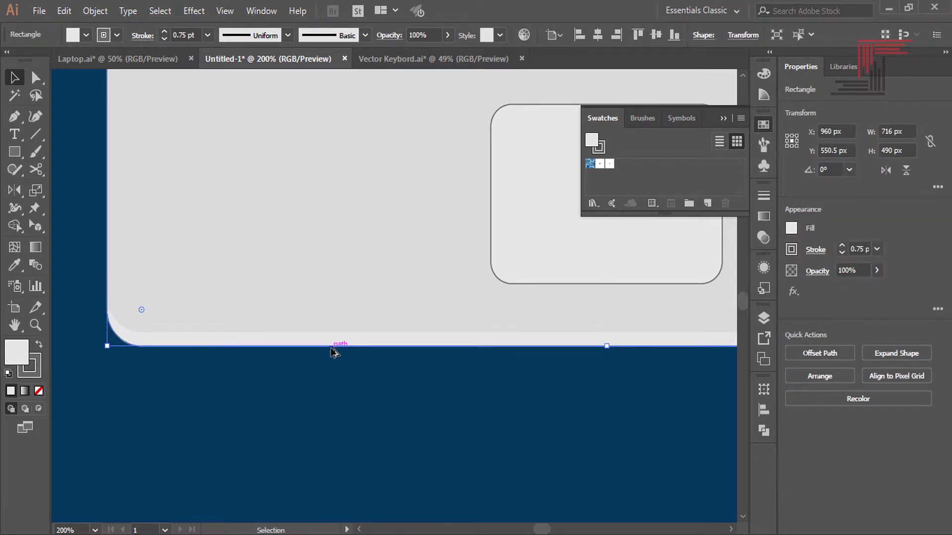
left_click(58, 343)
Set the copy's stroke to None and move it about 8 px lower, to Y 553 px.
left_click(148, 339)
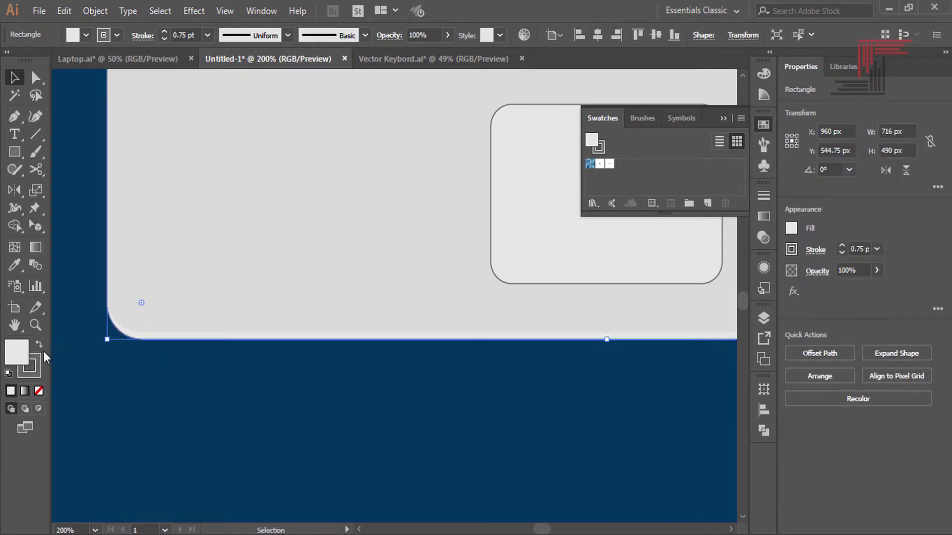
left_click(31, 370)
left_click(38, 391)
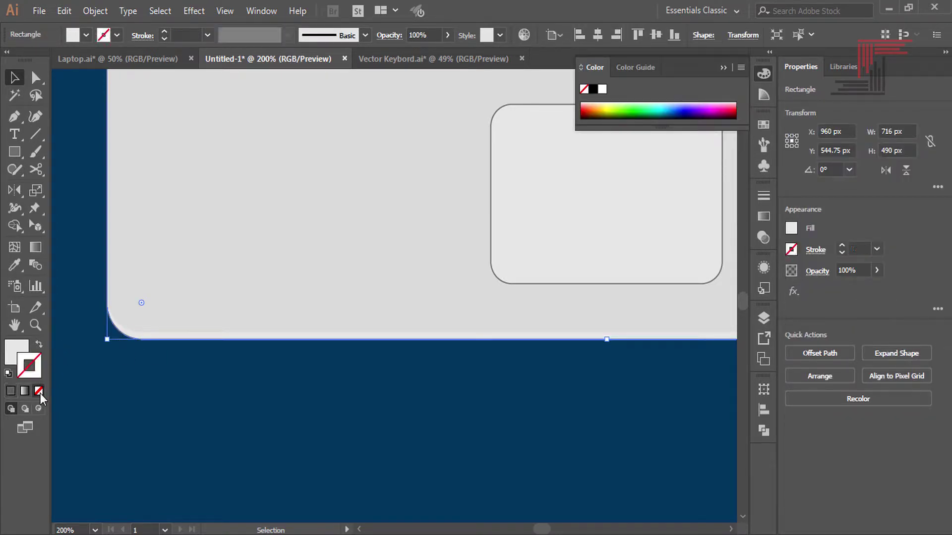
left_click(154, 353)
left_click_drag(147, 341, 147, 349)
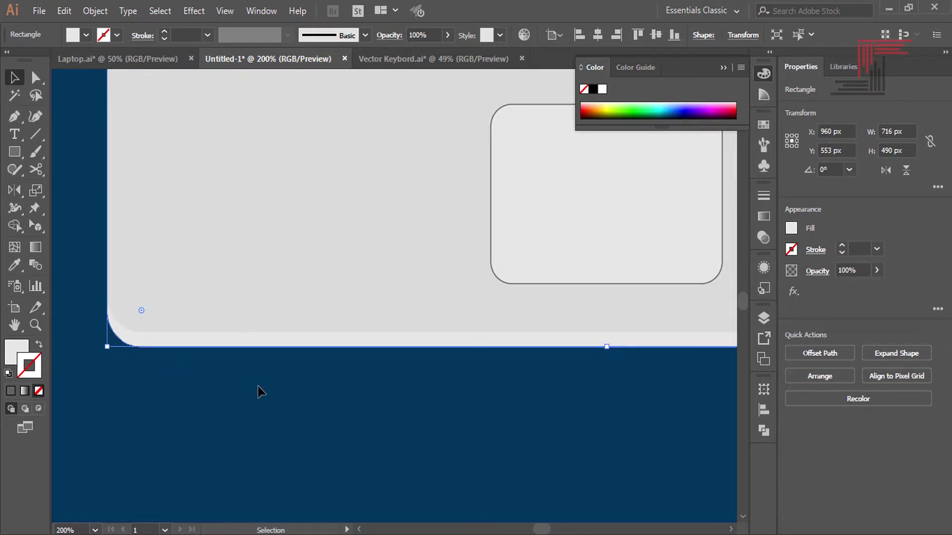
Fill the lower body copy with black using the Eyedropper.
key("ctrl+0")
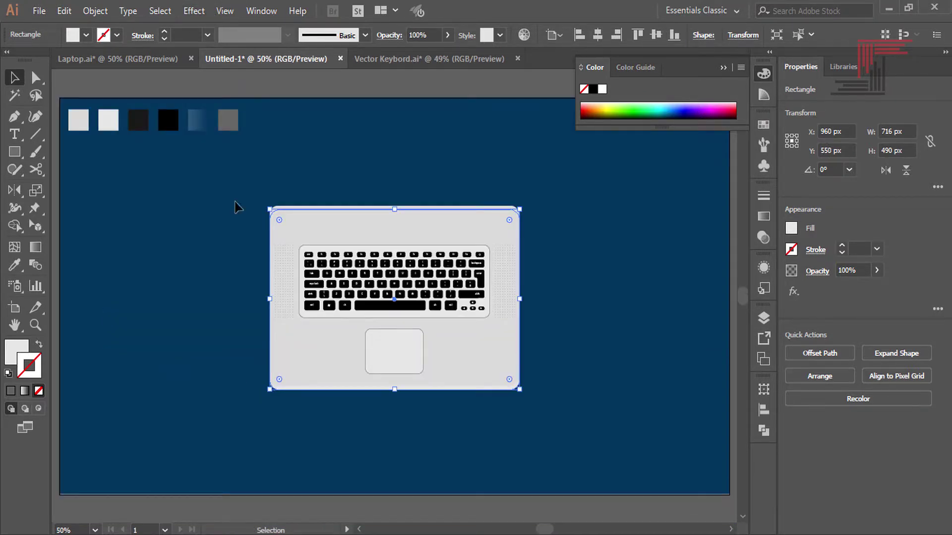
key("i")
left_click(178, 111)
key("v")
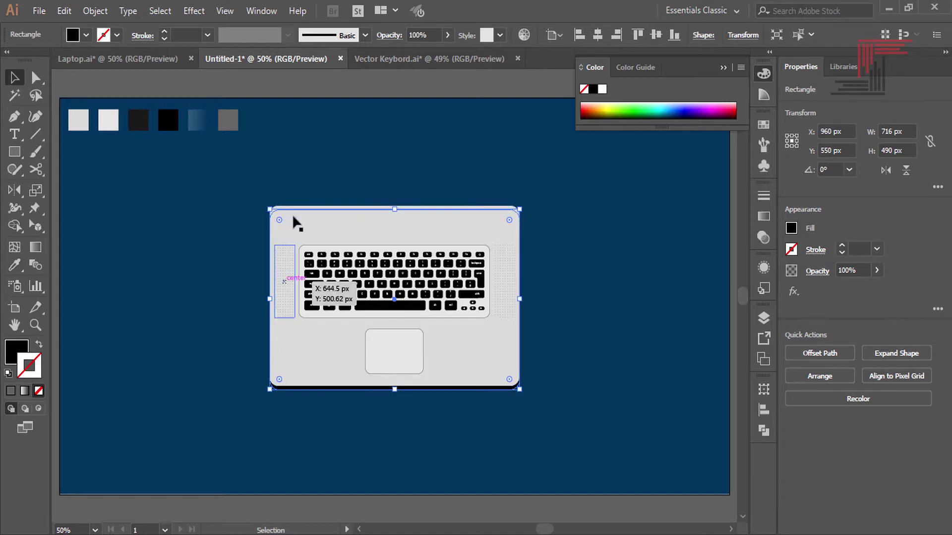
Apply a 5.2 px Gaussian Blur to the black copy.
left_click(194, 14)
mouse_move(207, 257)
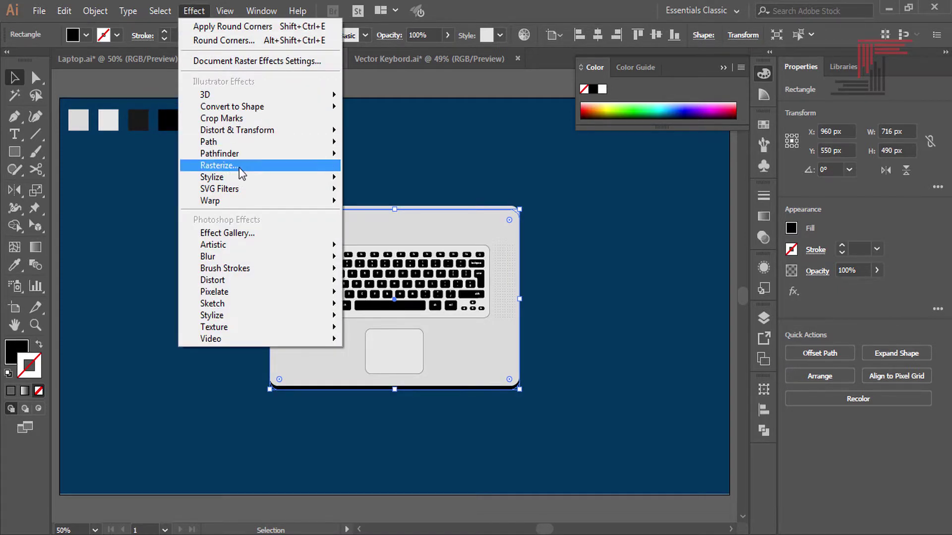
left_click(391, 258)
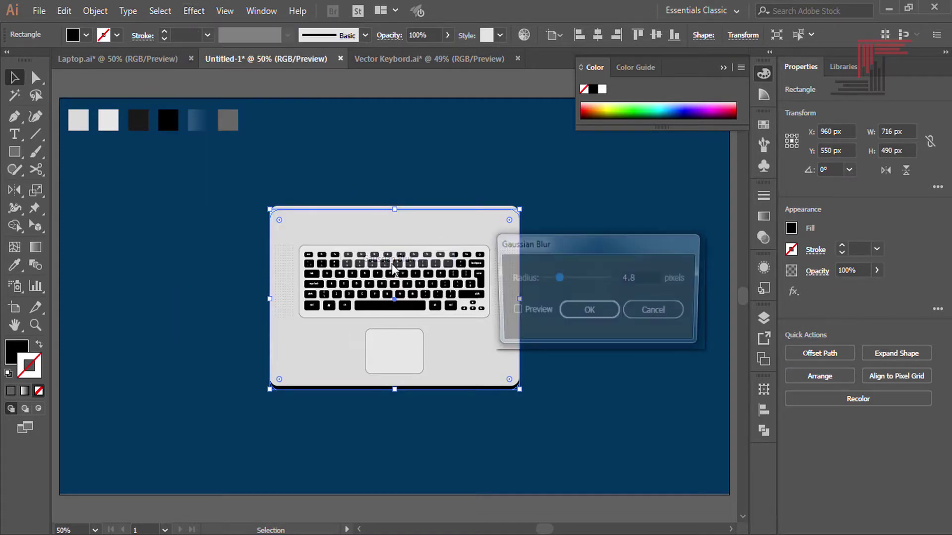
left_click(512, 312)
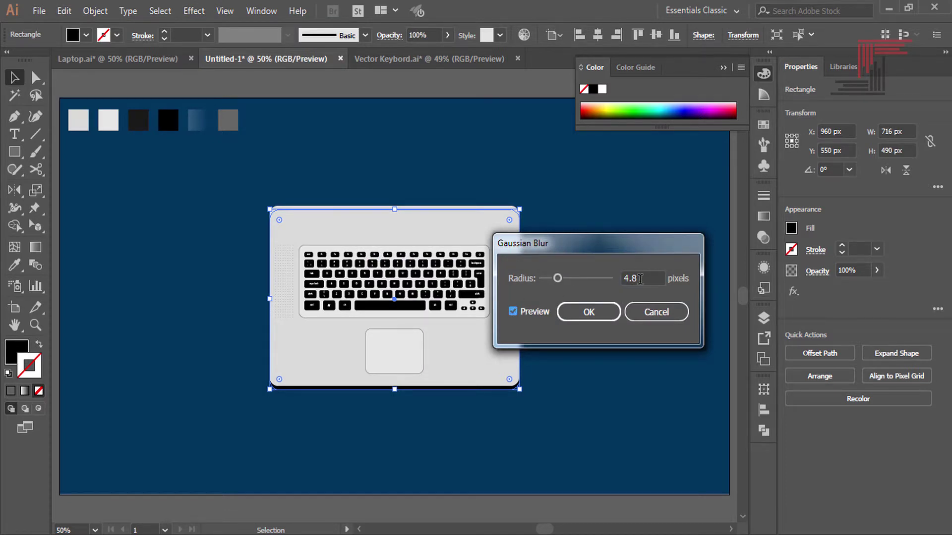
left_click(558, 278)
left_click_drag(559, 280, 561, 281)
left_click(581, 314)
left_click(604, 332)
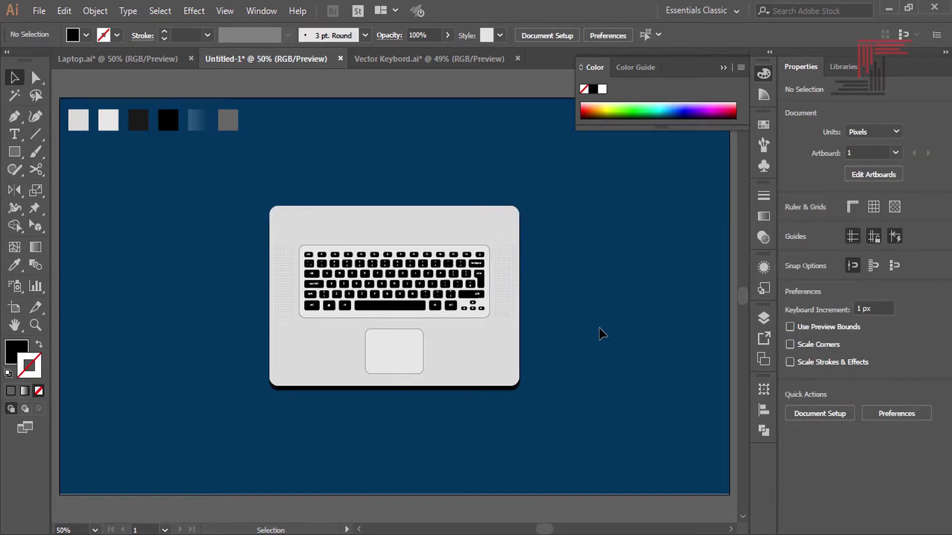
Send the blurred shadow behind the grey body and nudge it into place.
left_click(464, 390)
key("ctrl+plus")
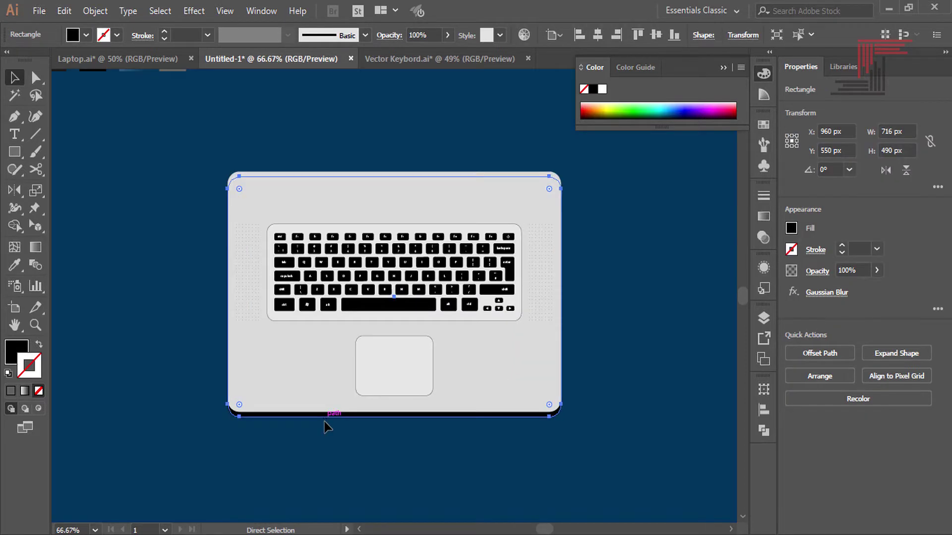
key("ctrl+plus")
key("ctrl+plus")
key("ctrl+plus")
key("ctrl+plus")
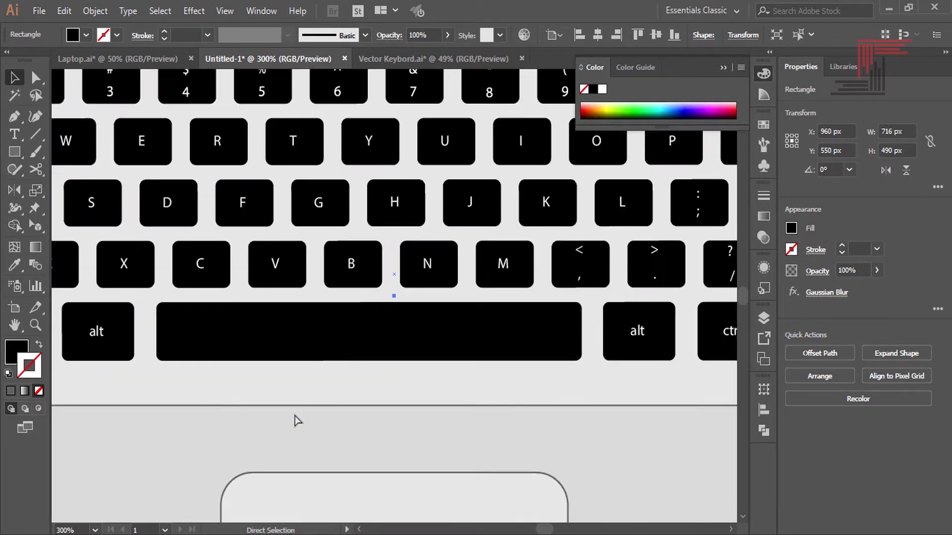
mouse_move(294, 420)
left_mouse_down()
mouse_move(533, 153)
mouse_move(521, 206)
mouse_move(421, 287)
left_mouse_up()
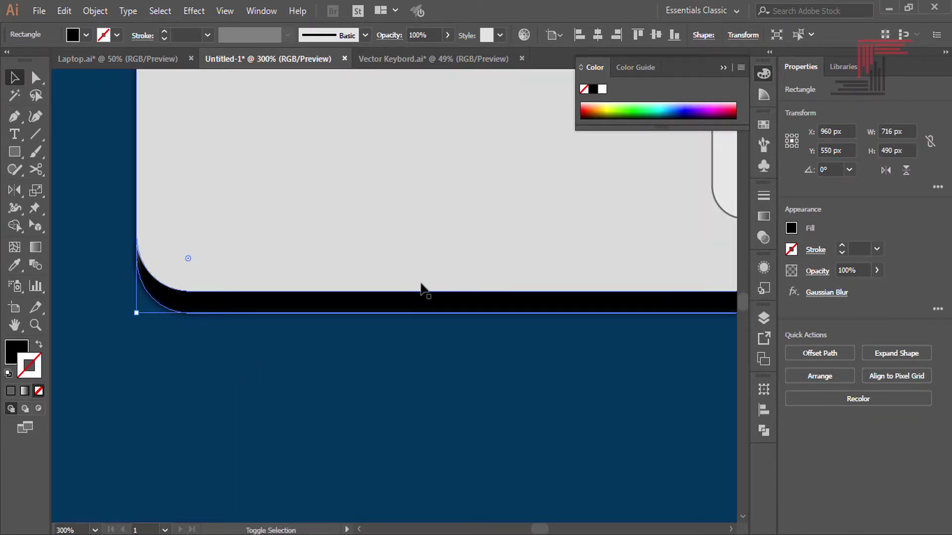
key("Up")
key("Up")
key("Up")
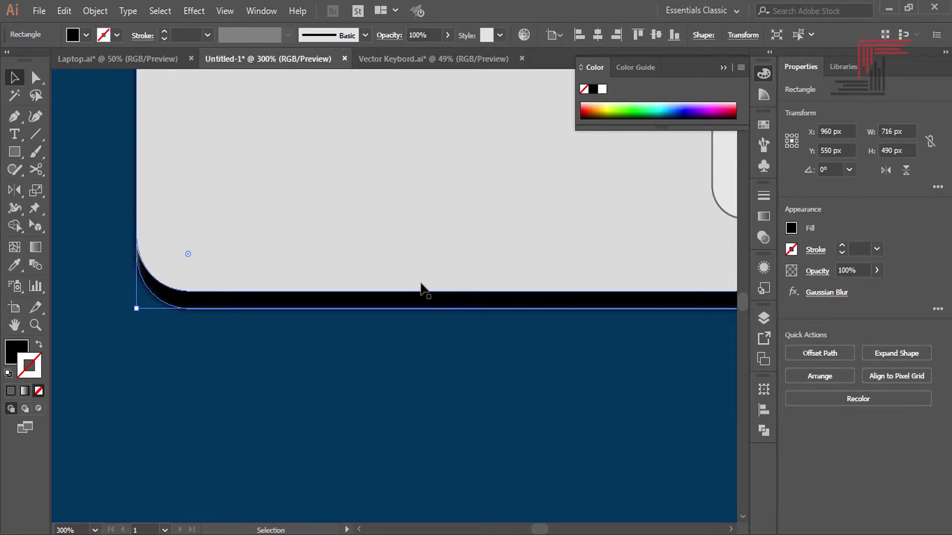
key("ctrl+bracketleft")
key("Down")
key("Down")
key("a")
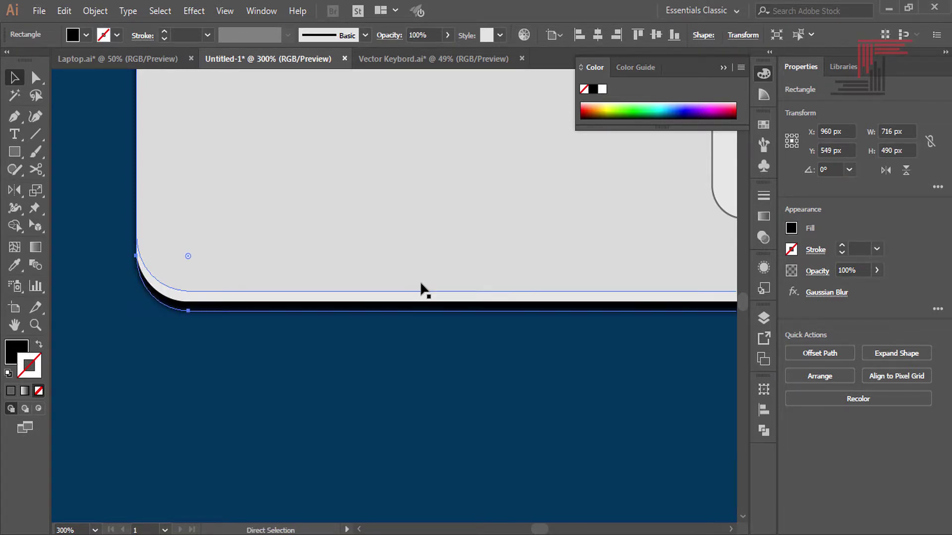
key("v")
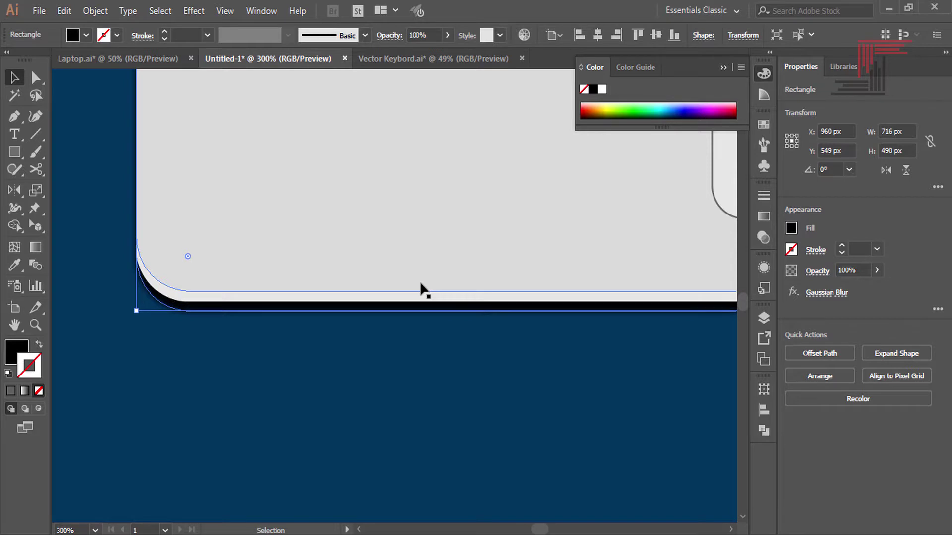
Set the shadow's opacity to 50%.
key("ctrl+0")
left_click(417, 476)
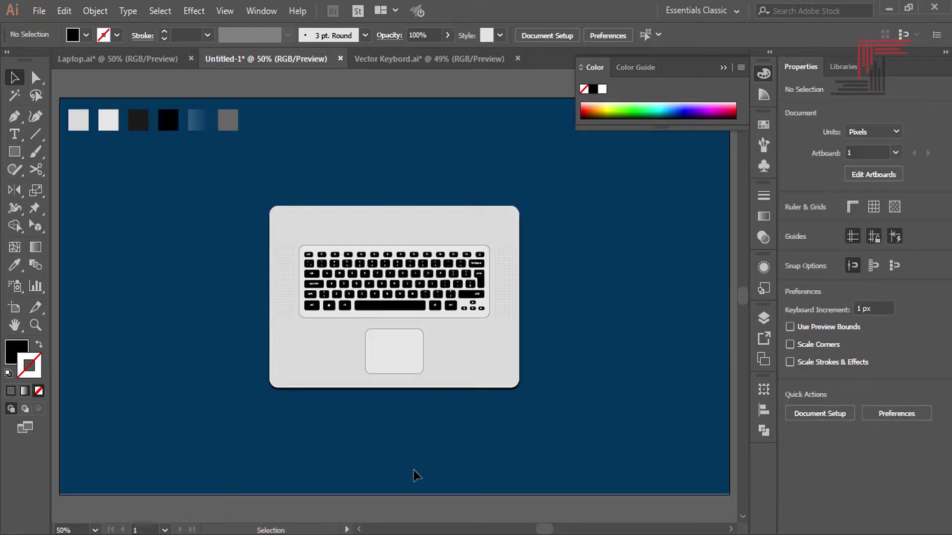
left_click_drag(413, 470, 402, 479)
left_click(389, 399)
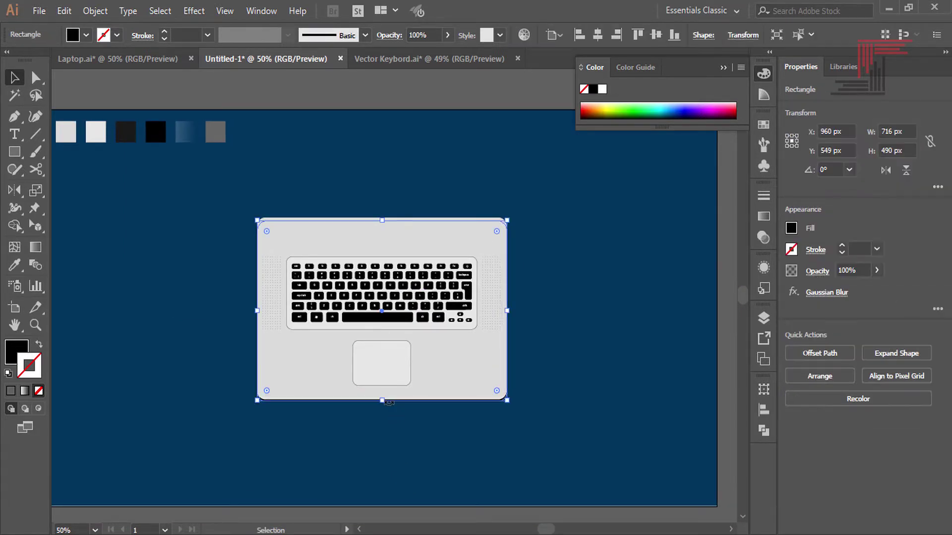
left_click(849, 270)
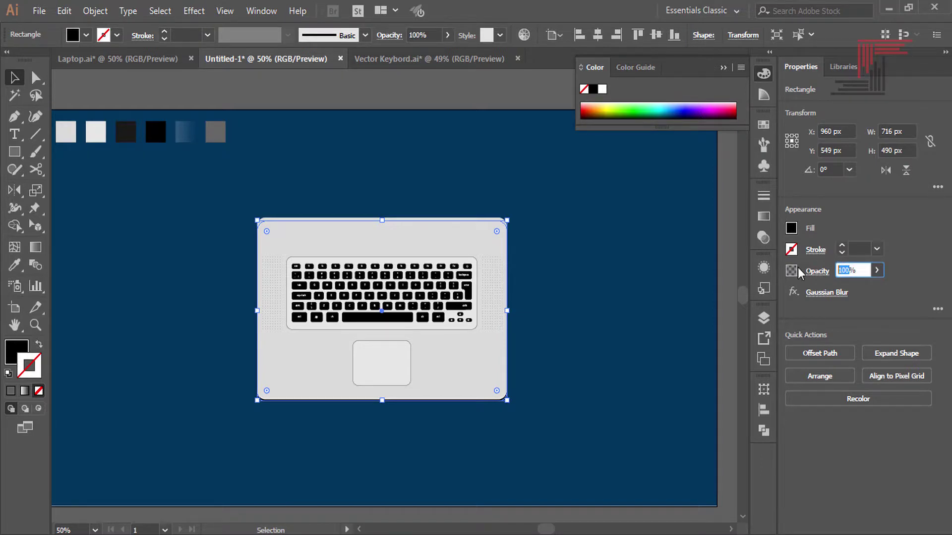
type("50")
key("Return")
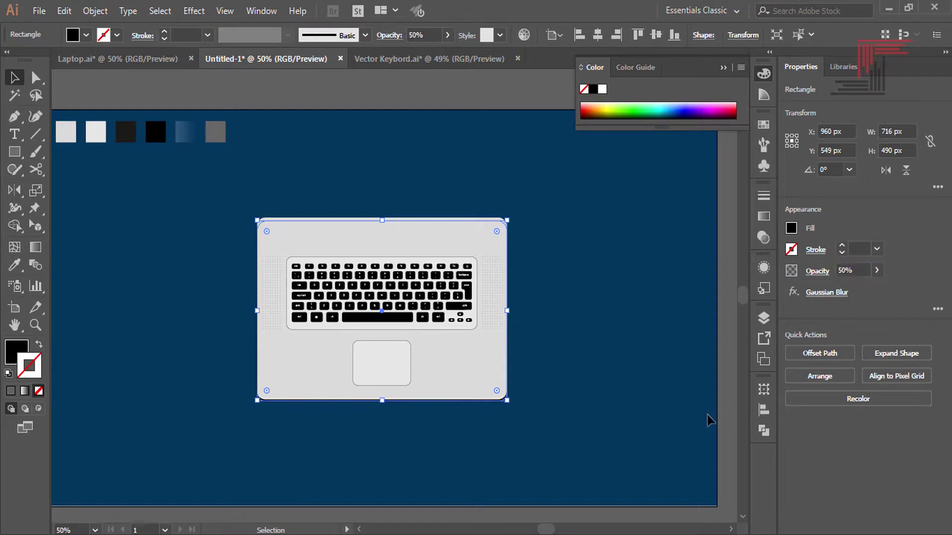
left_click(644, 421)
left_click_drag(644, 421, 653, 430)
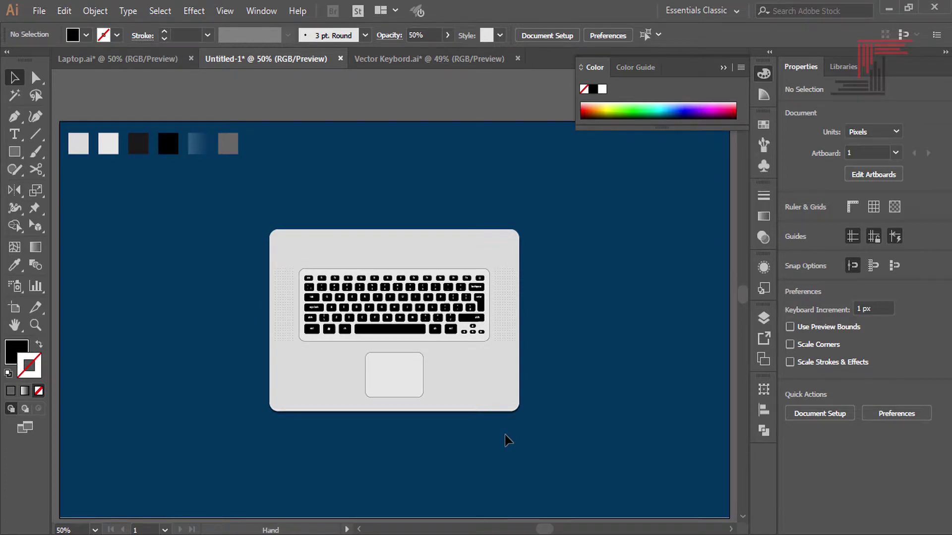
left_click_drag(562, 368, 564, 390)
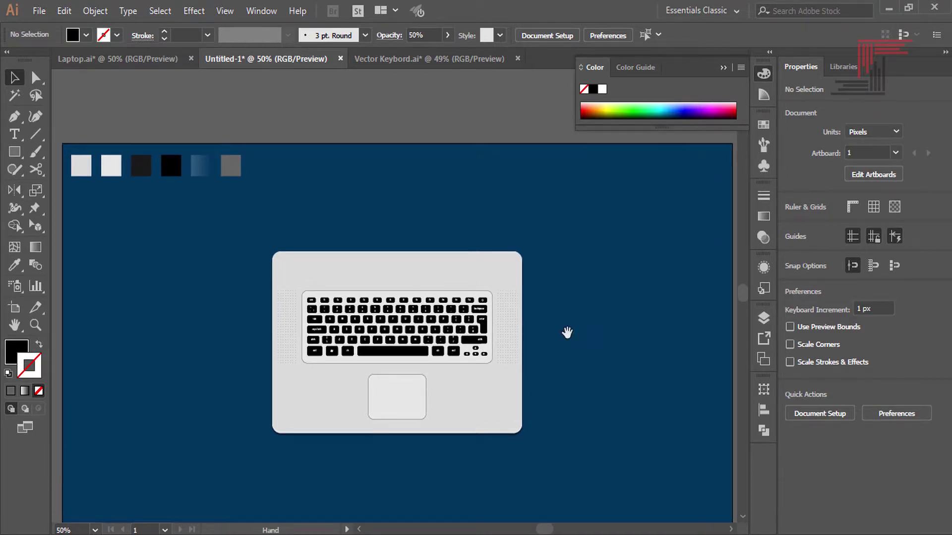
left_click_drag(566, 332, 567, 351)
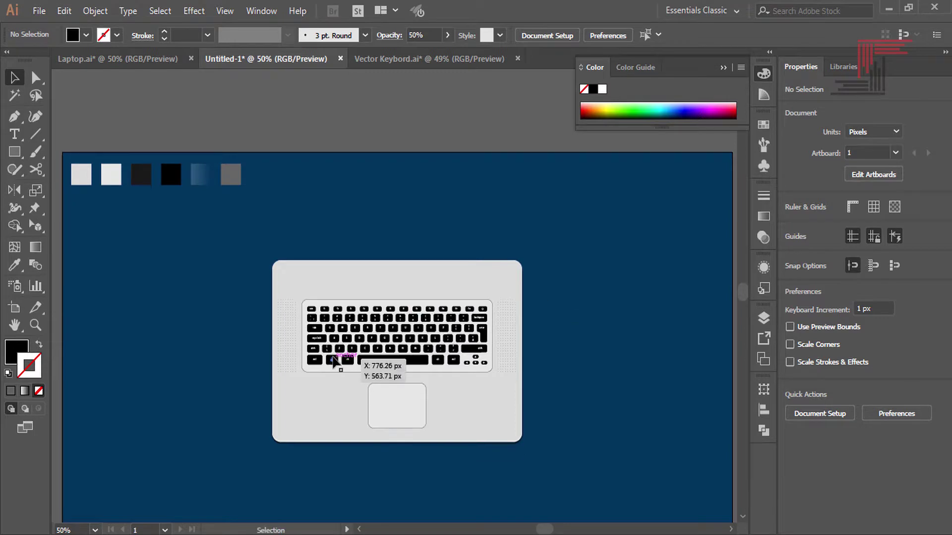
Select the keyboard key copy, reposition it, and fill it with black.
scroll(332, 360, "up", 5)
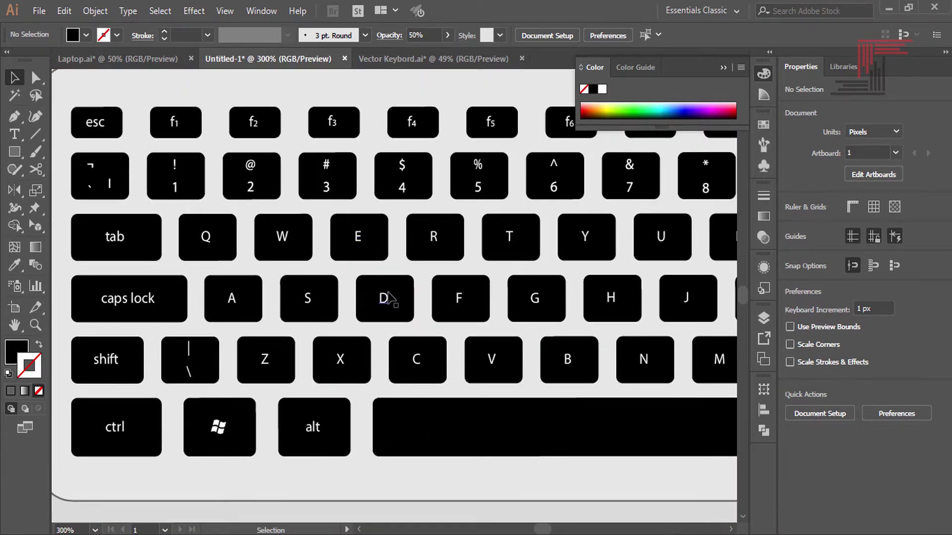
left_click(367, 300)
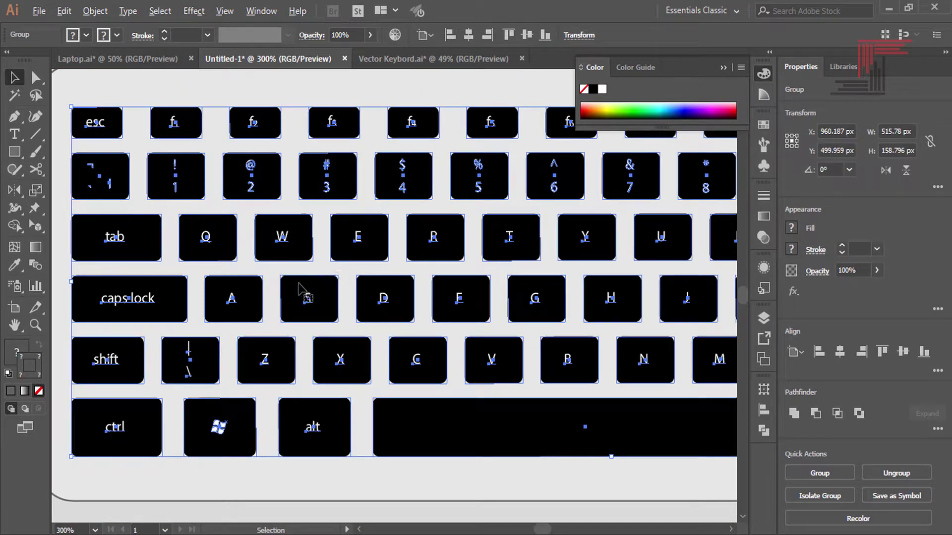
left_click_drag(298, 285, 306, 293)
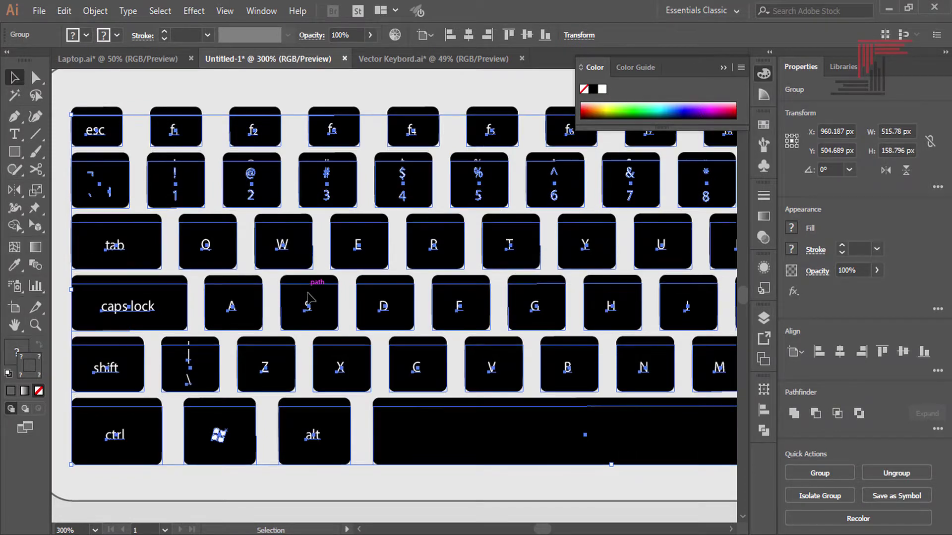
key("Up")
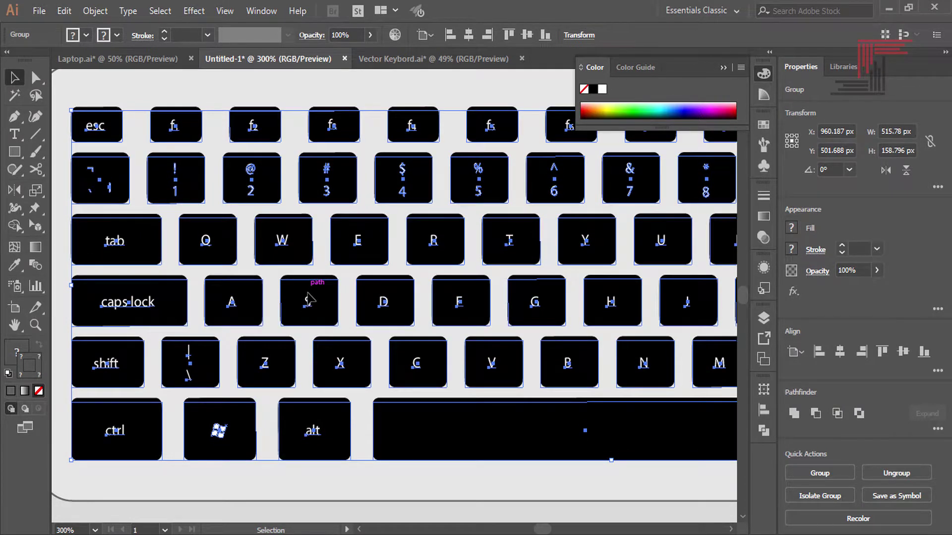
left_click(86, 35)
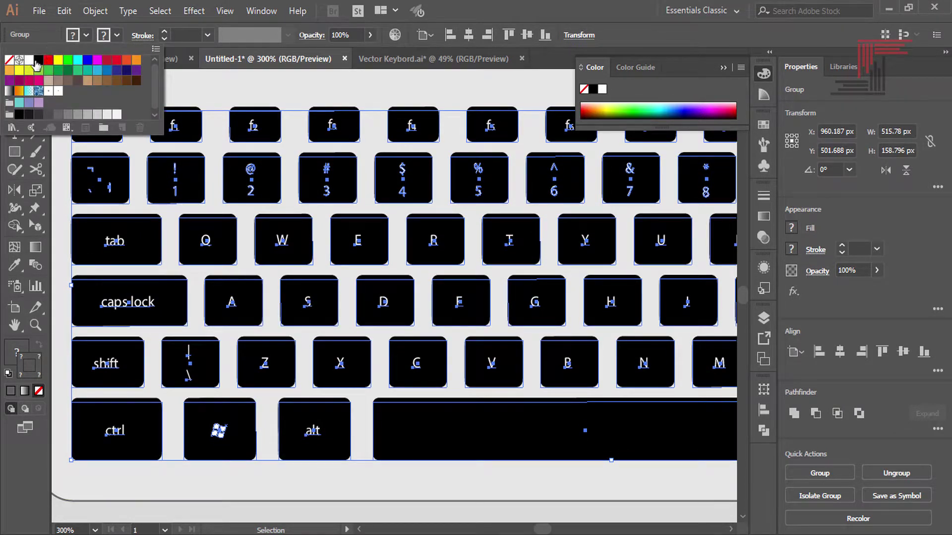
left_click(39, 60)
left_click(164, 315)
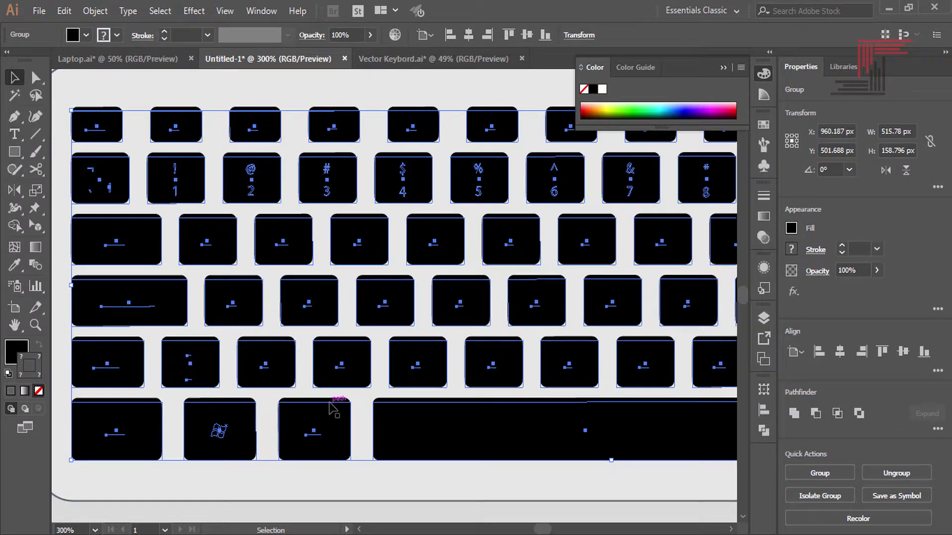
Send the black key copy backward, give it a Gaussian Blur, and nudge it into place.
right_click(383, 333)
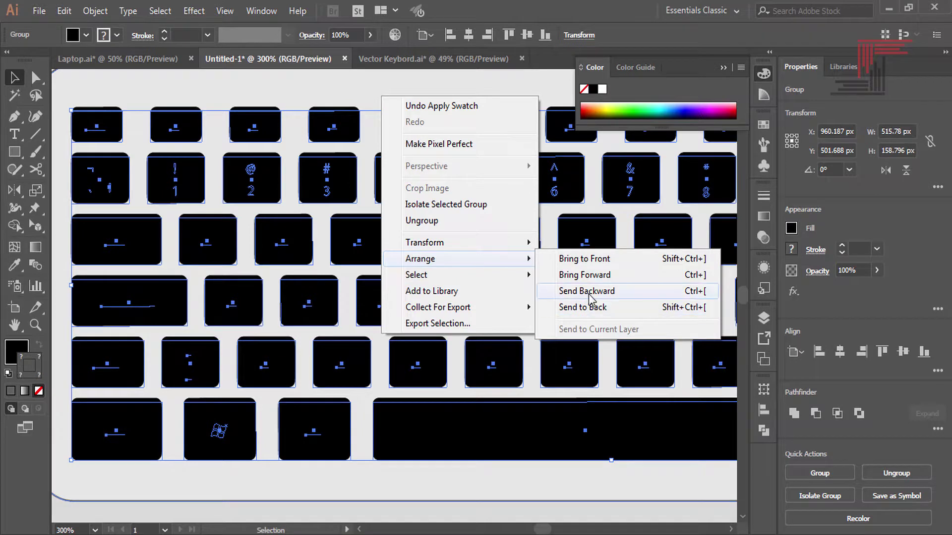
left_click(594, 293)
mouse_move(420, 396)
left_mouse_down()
mouse_move(432, 330)
mouse_move(506, 341)
left_mouse_up()
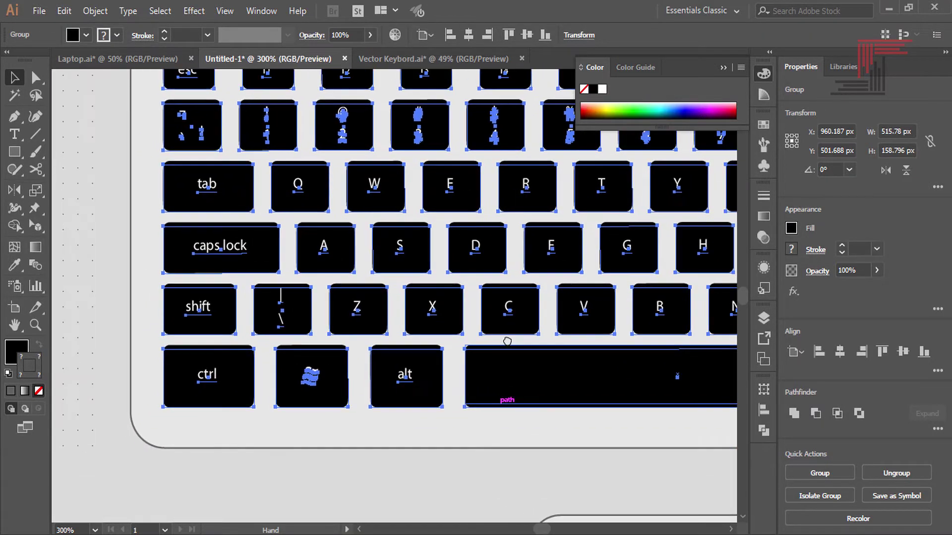
left_click(193, 11)
left_click(230, 26)
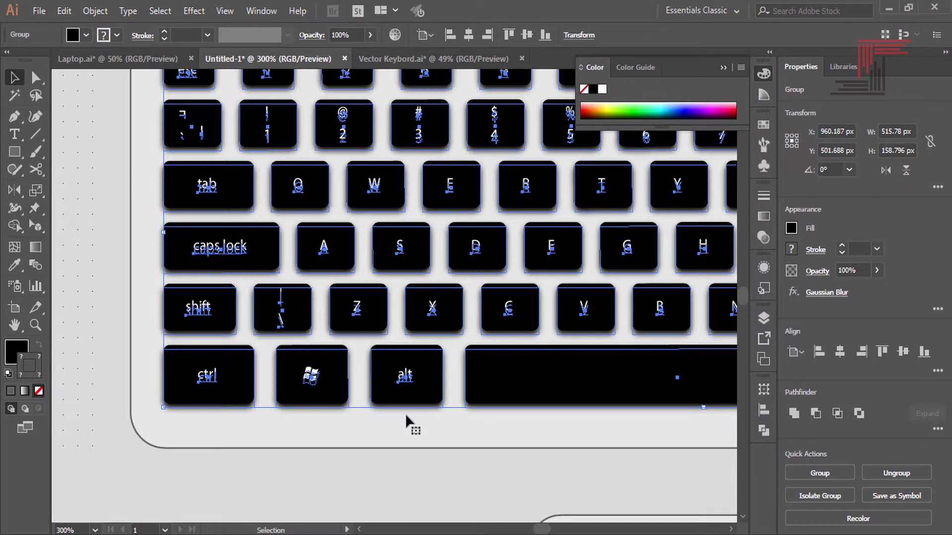
key("Up")
key("Down")
key("Down")
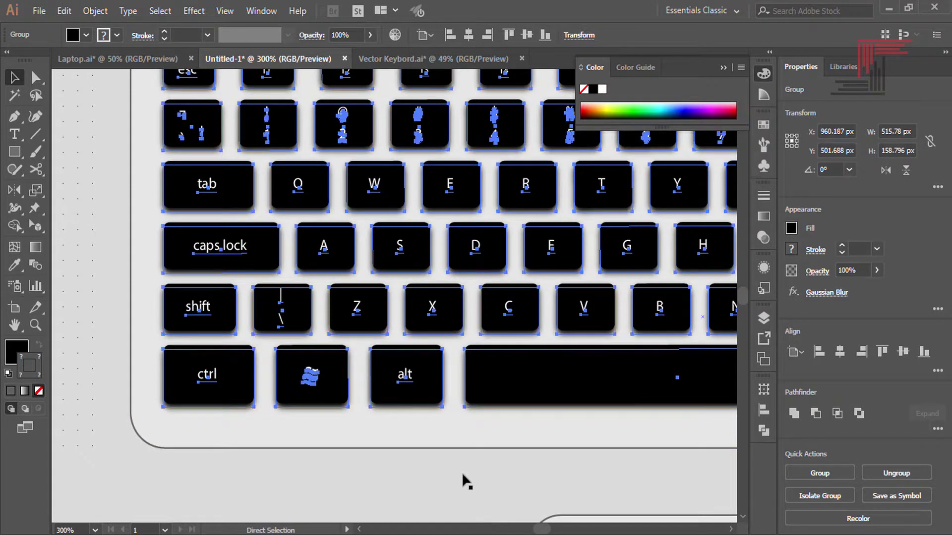
key("ctrl+0")
left_click(324, 441)
key("a")
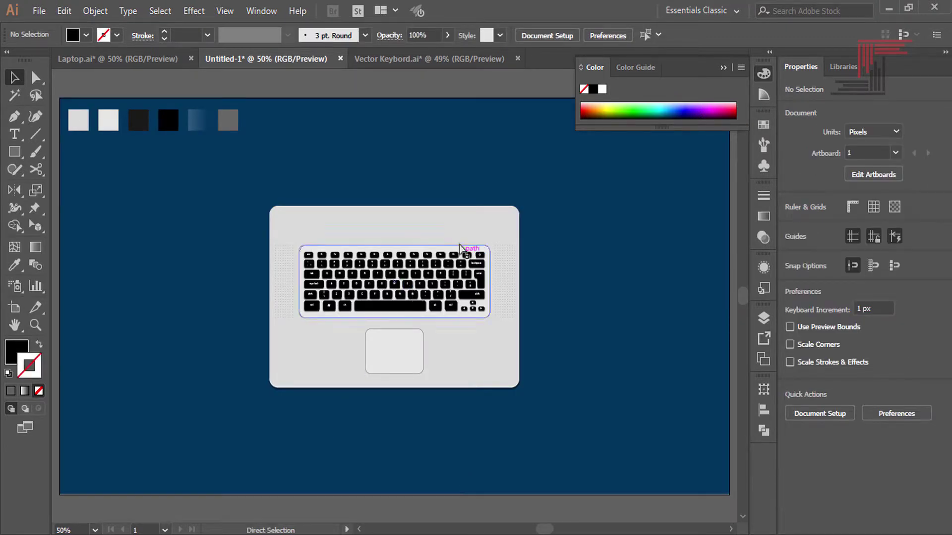
key("ctrl+plus")
key("ctrl+plus")
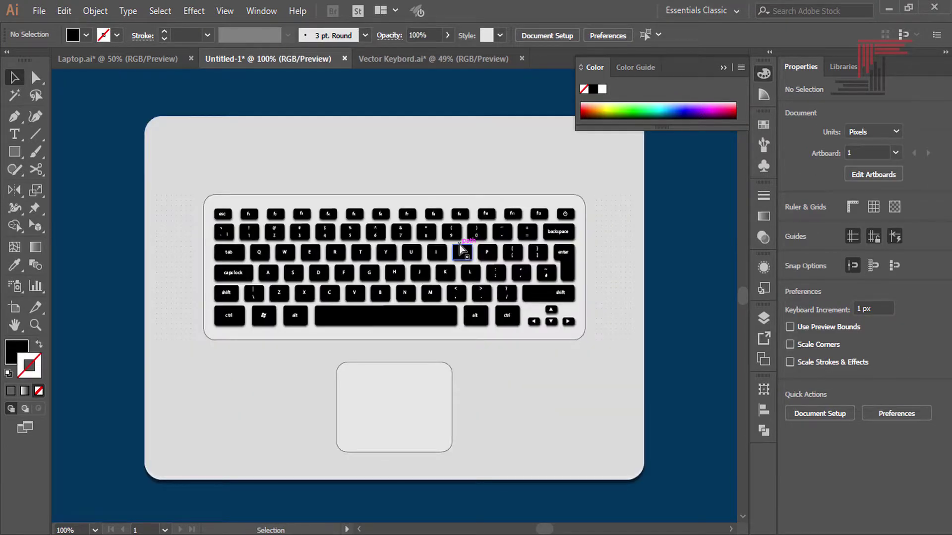
mouse_move(461, 250)
left_mouse_down()
mouse_move(461, 271)
mouse_move(470, 266)
left_mouse_up()
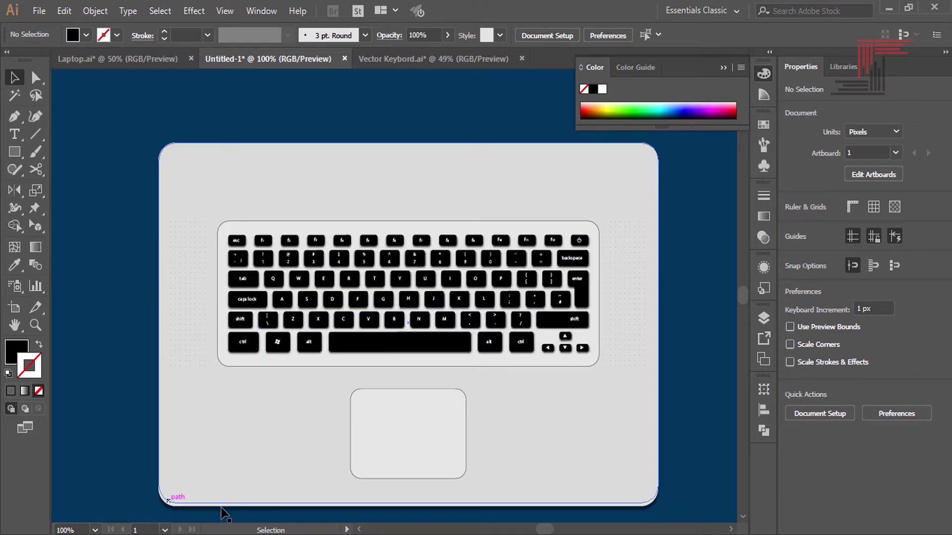
left_click_drag(471, 380, 477, 403)
key("ctrl+a")
key("ctrl+shift+a")
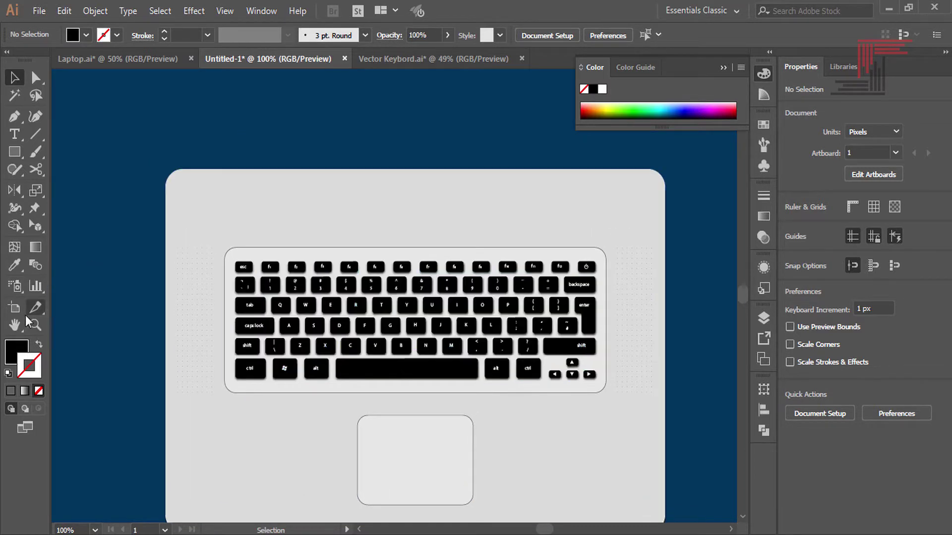
left_click(35, 325)
left_click(117, 314)
left_click_drag(545, 317, 582, 333)
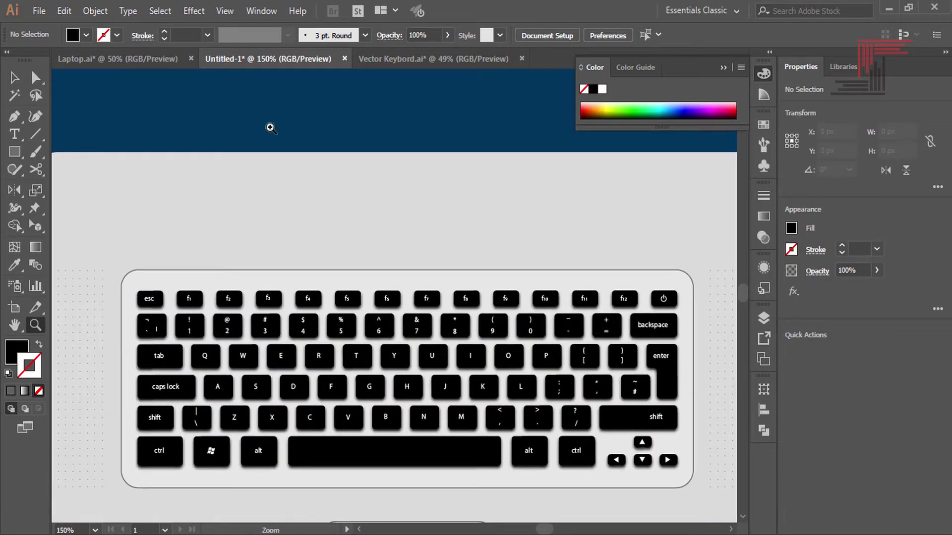
left_click(15, 151)
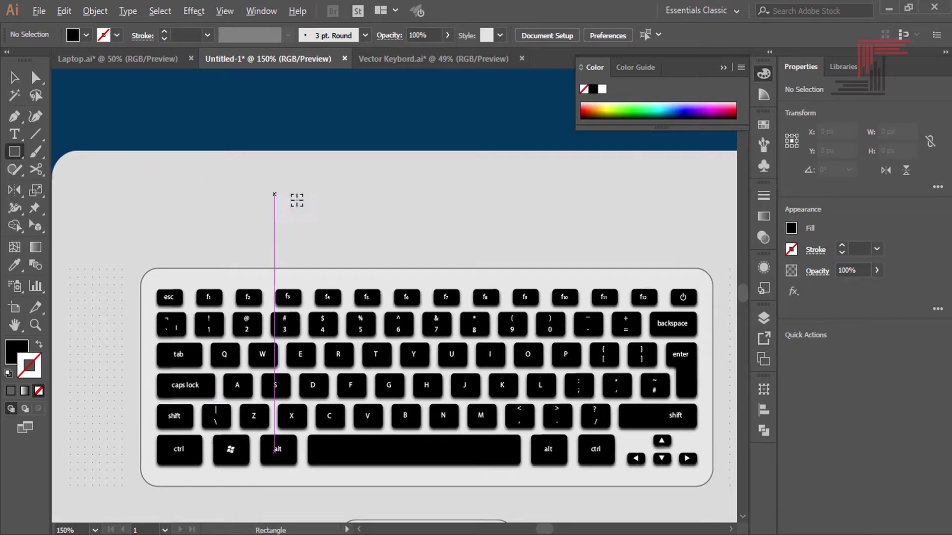
Draw a thin bar along the laptop's top edge and centre it on the body.
key("ctrl+minus")
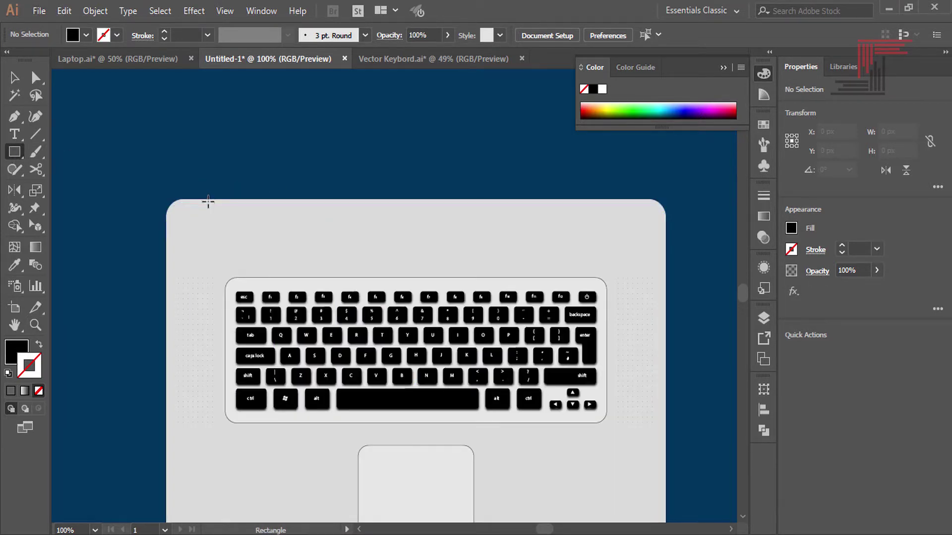
left_click_drag(211, 200, 624, 229)
key("v")
left_click(626, 267, "shift")
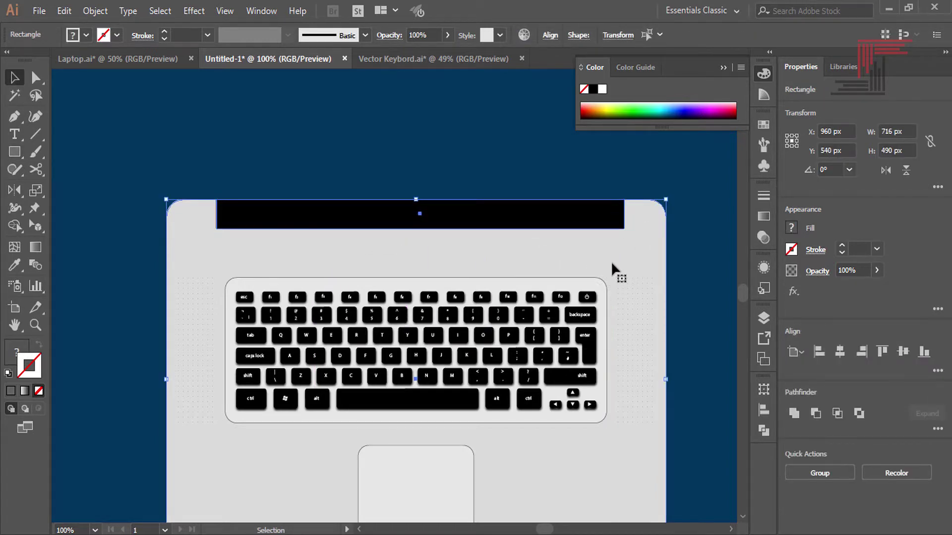
left_click(837, 352)
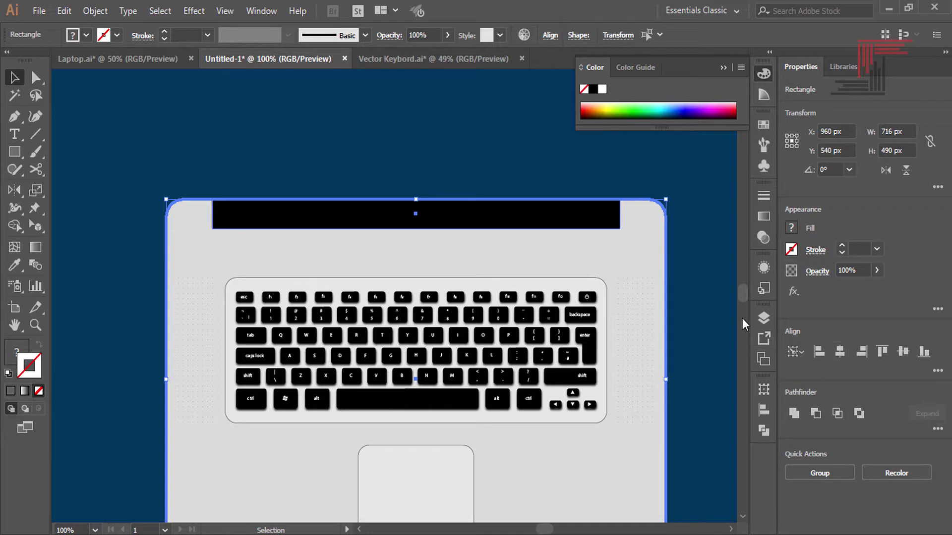
left_click(706, 308)
Give the bar a linear gradient fill and no stroke.
left_click(566, 219)
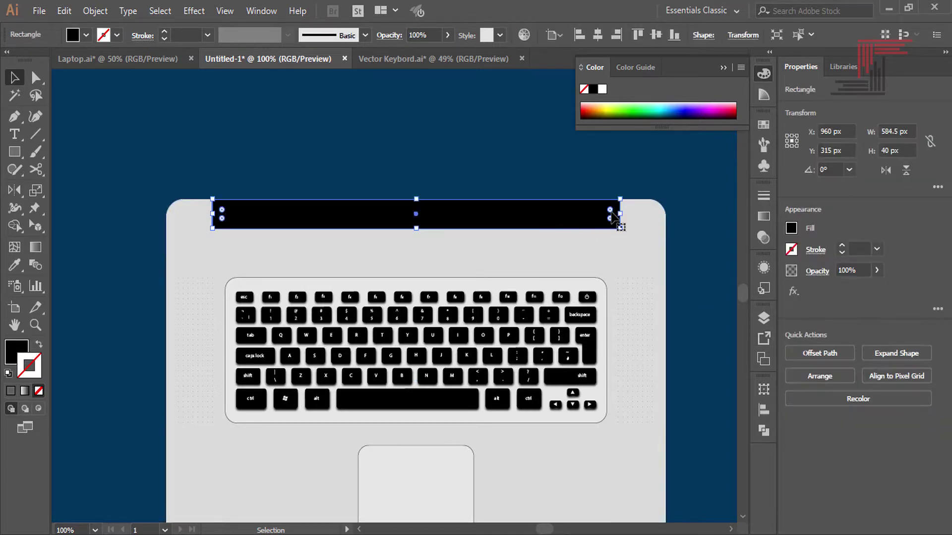
left_click(763, 216)
left_click(615, 309)
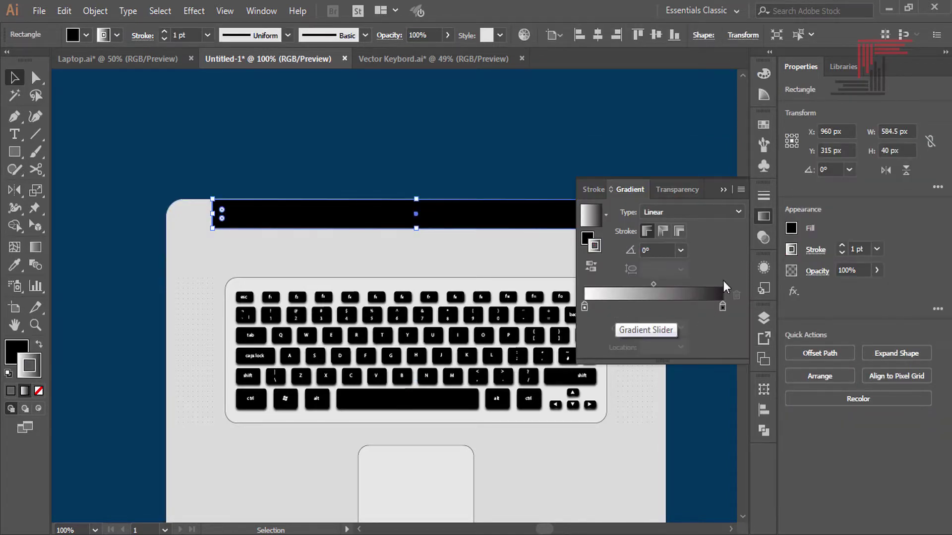
left_click(38, 344)
left_click(38, 392)
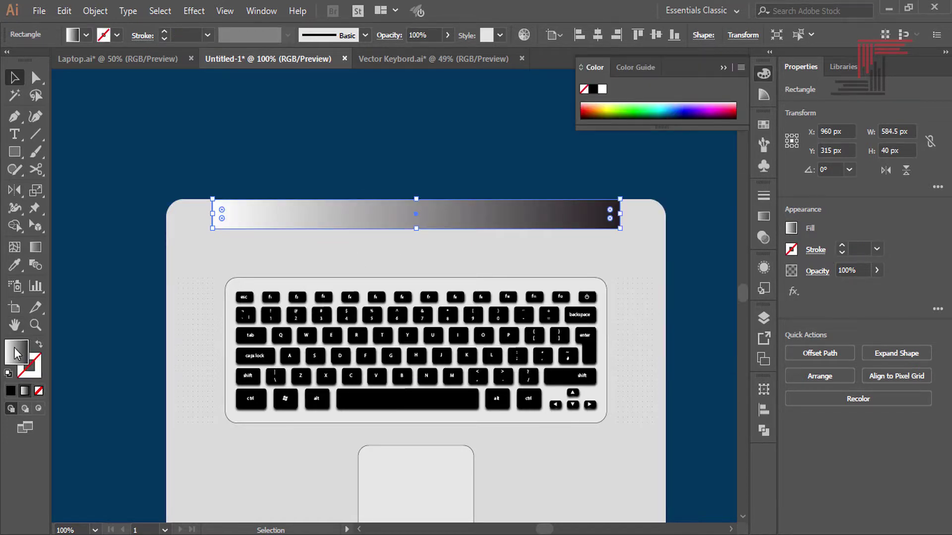
Adjust the gradient stops, switching the dark end stop's colour to HSB mode.
left_click(763, 216)
left_click(741, 189)
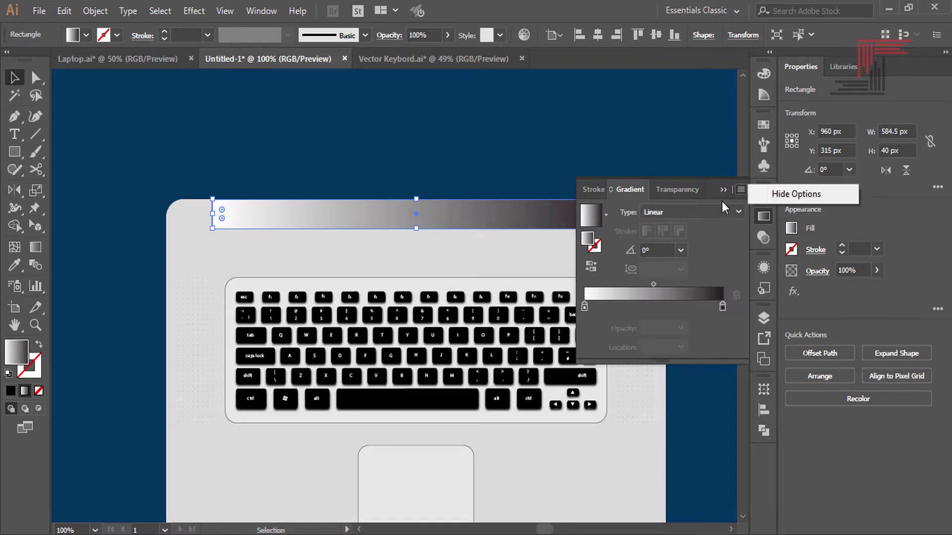
left_click(608, 273)
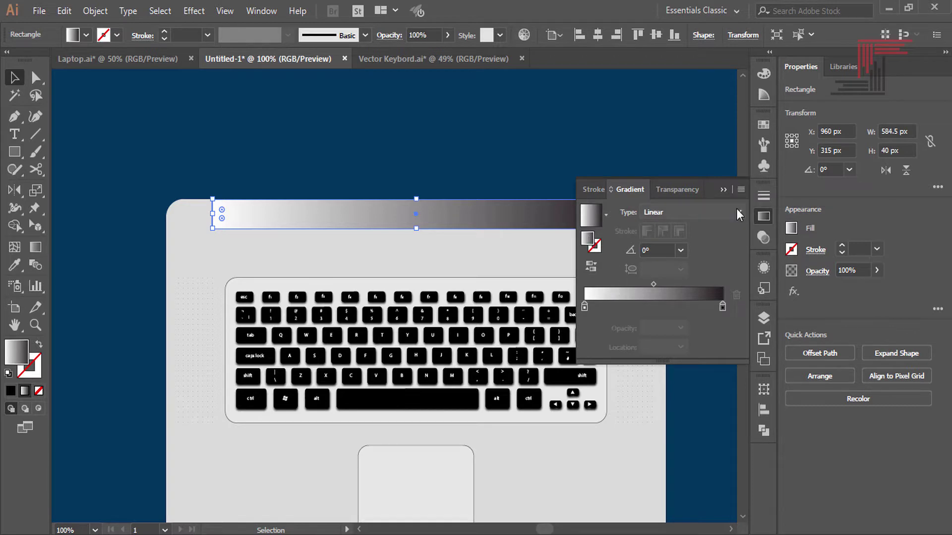
left_click(721, 307)
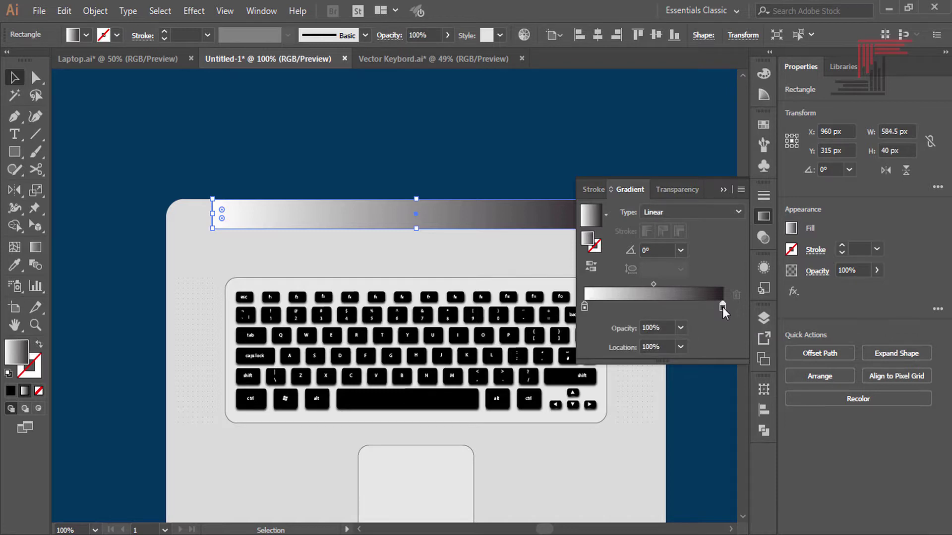
double_click(722, 307)
left_click(719, 323)
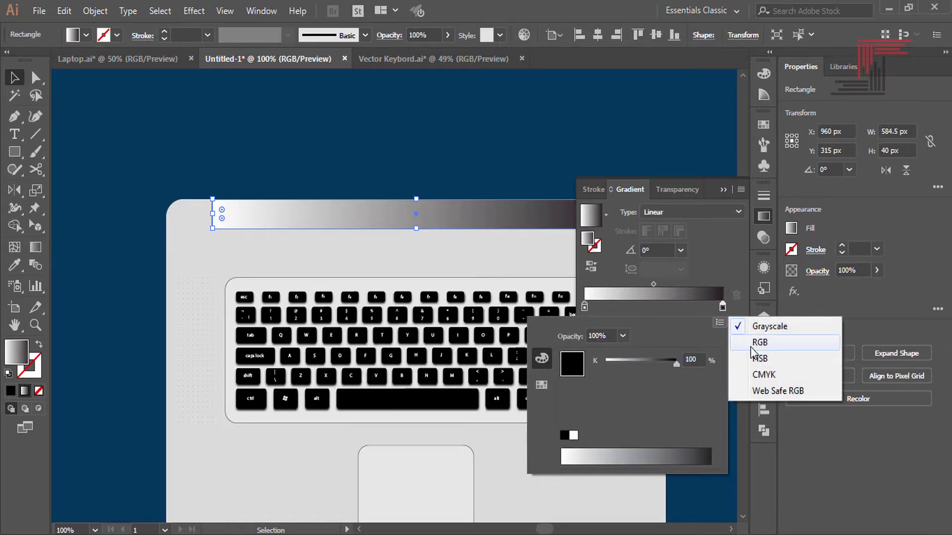
left_click(763, 358)
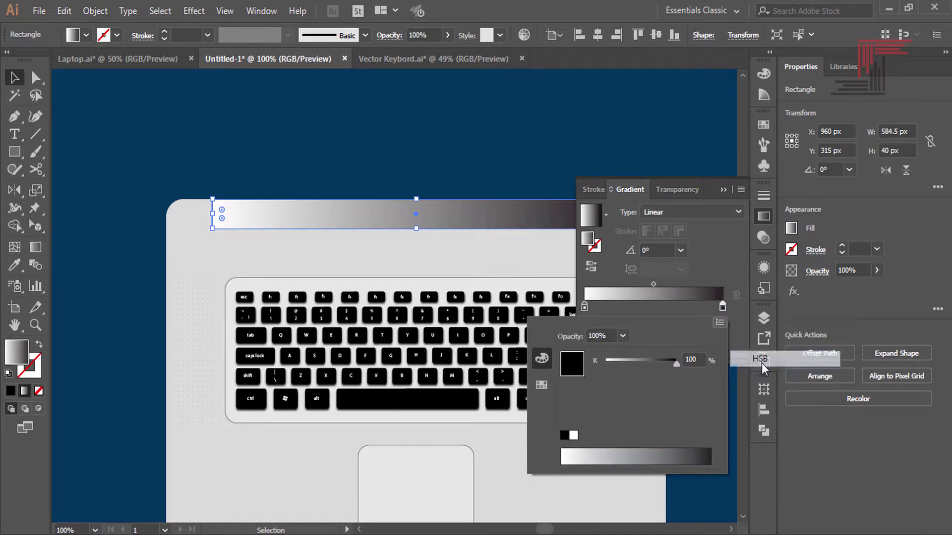
left_click(731, 284)
left_click(584, 307)
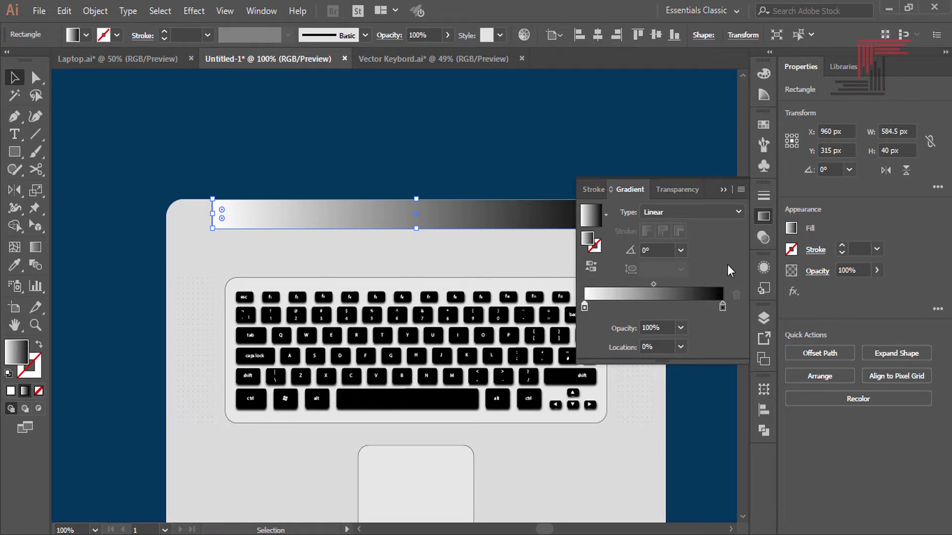
left_click(725, 307)
left_click(728, 189)
Make the gradient run vertically across the bar, darker at the top.
scroll(351, 188, "up", 1)
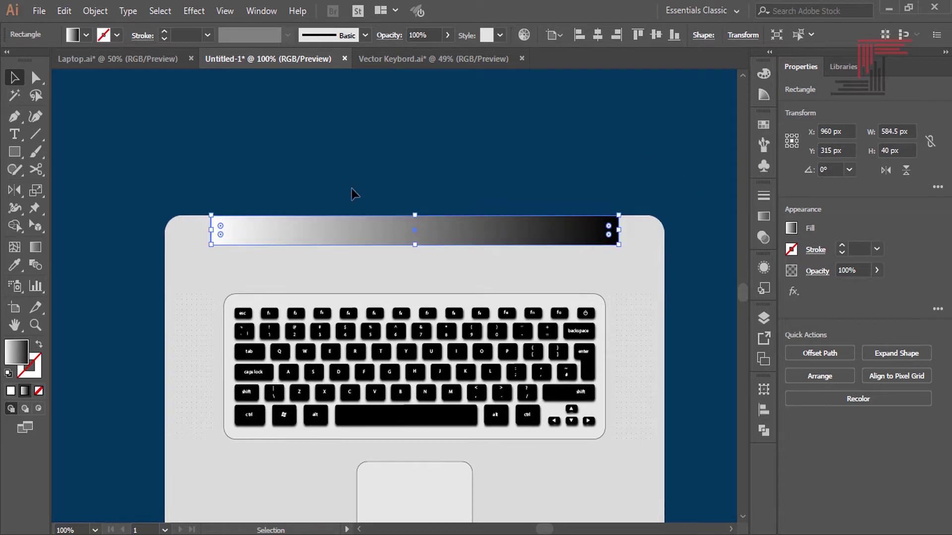
left_click(35, 247)
left_click_drag(407, 203, 412, 243)
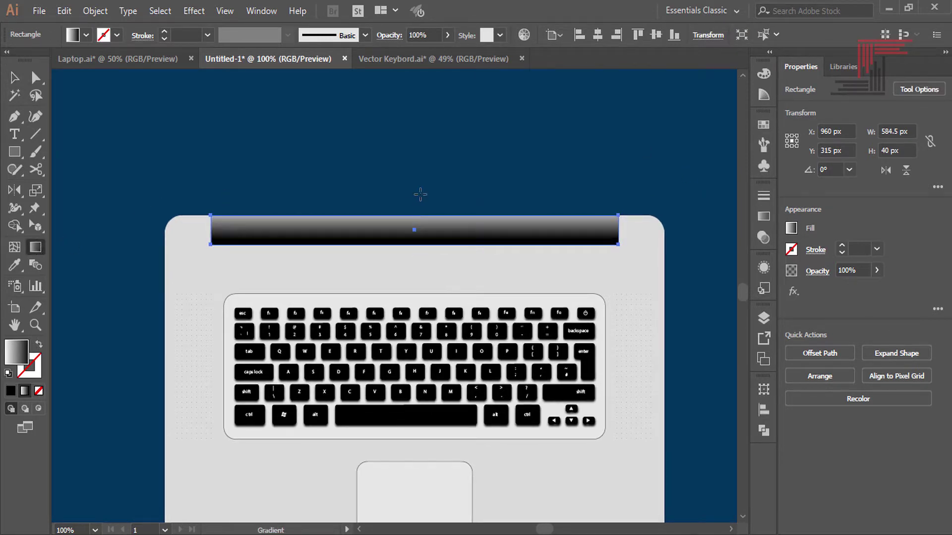
left_click_drag(402, 171, 408, 241)
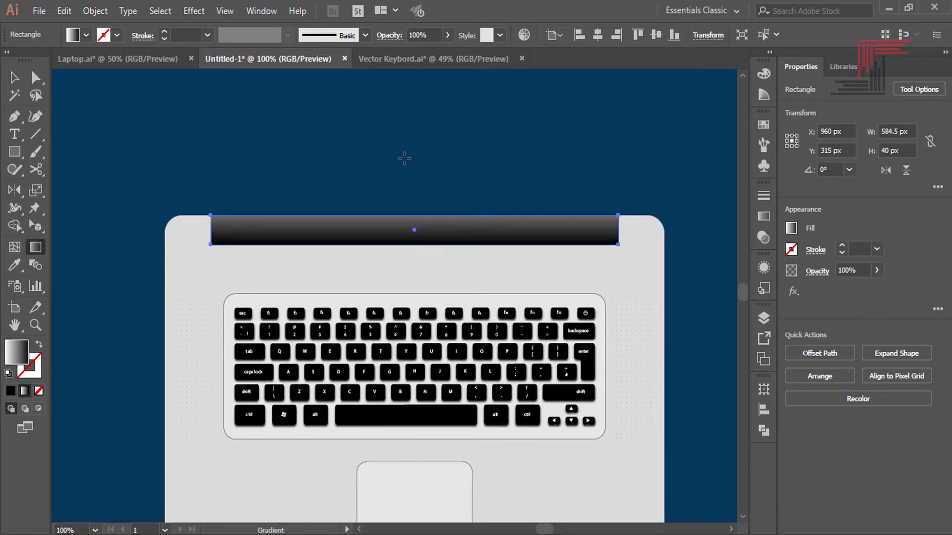
key("v")
left_click(456, 166)
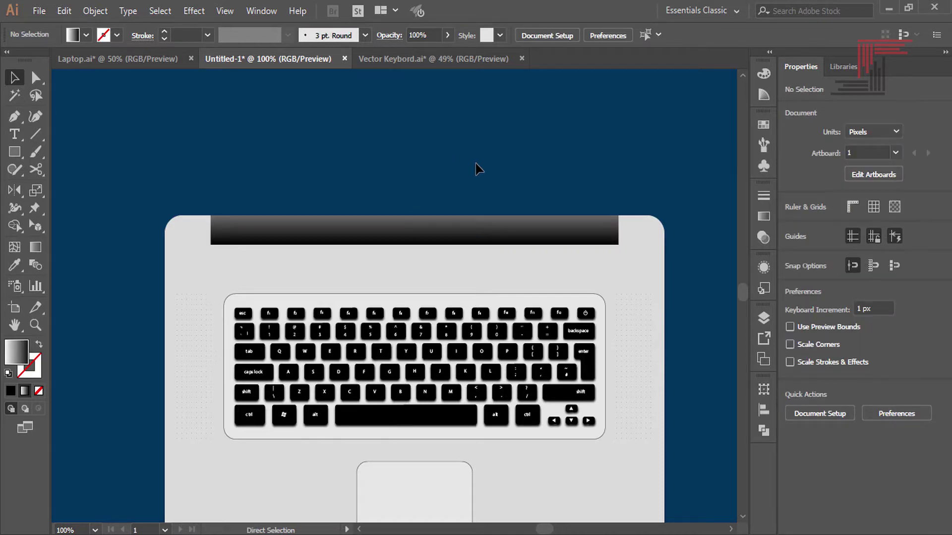
Drag the gradient bar's right-side handle outward to about 632 px wide.
key("ctrl+0")
key("ctrl+plus")
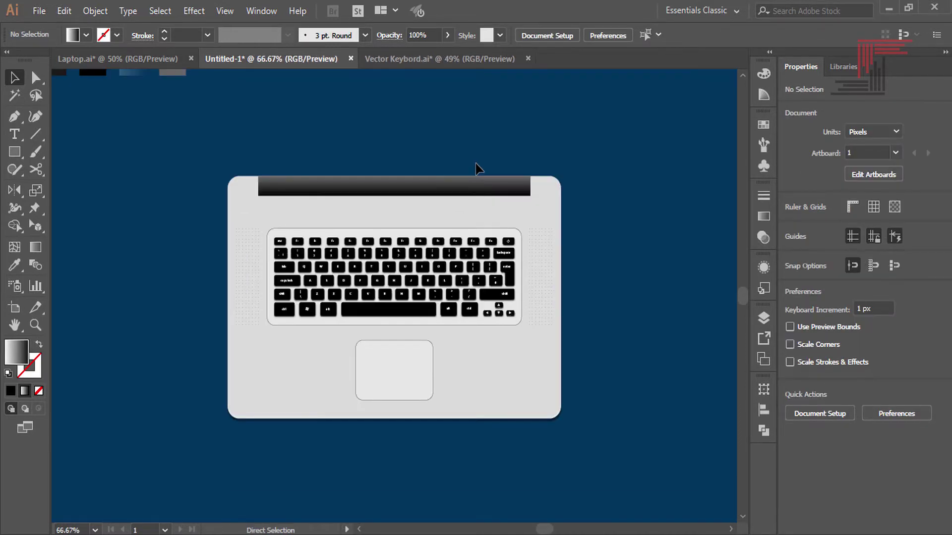
key("ctrl+plus")
left_click_drag(476, 165, 487, 218)
left_click(498, 198)
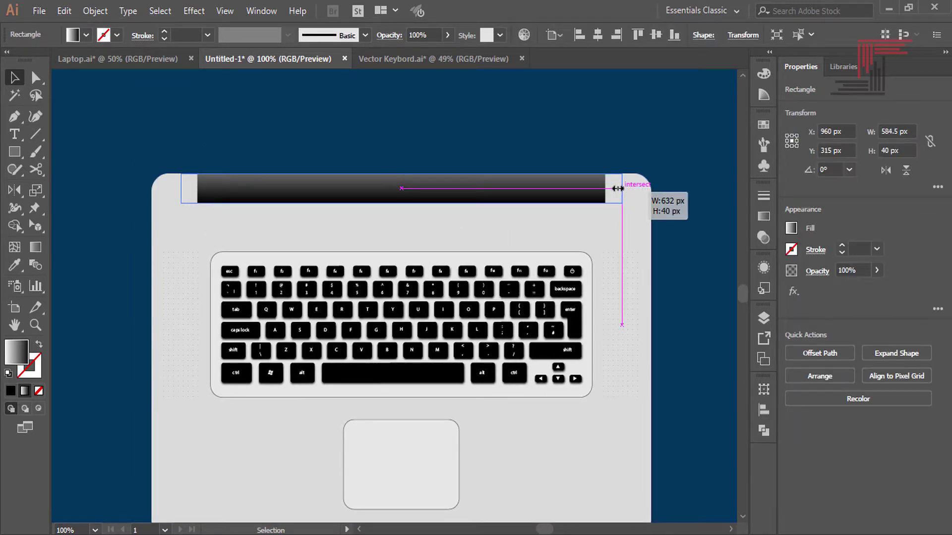
left_click_drag(614, 188, 622, 189)
left_click(657, 152)
mouse_move(657, 161)
left_mouse_down()
mouse_move(659, 174)
mouse_move(658, 119)
mouse_move(665, 147)
left_mouse_up()
left_click_drag(660, 204, 657, 251)
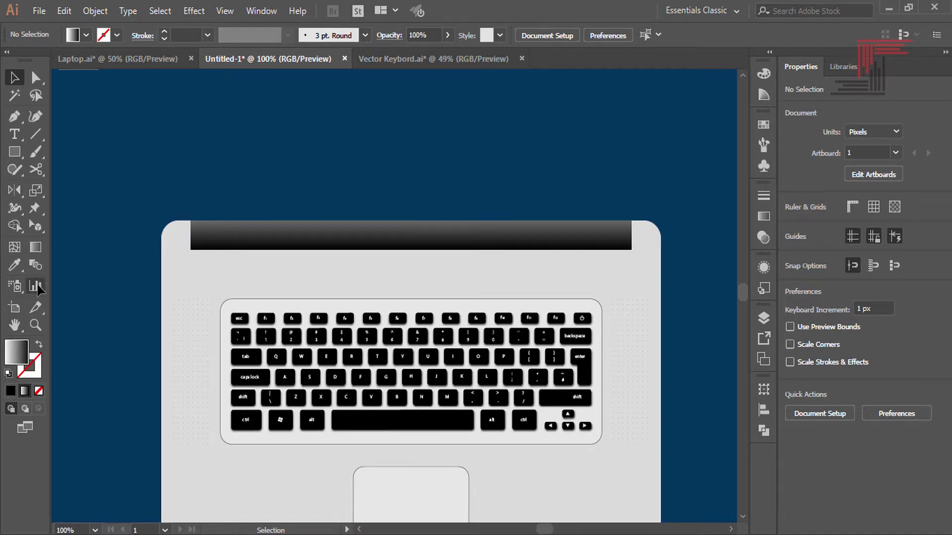
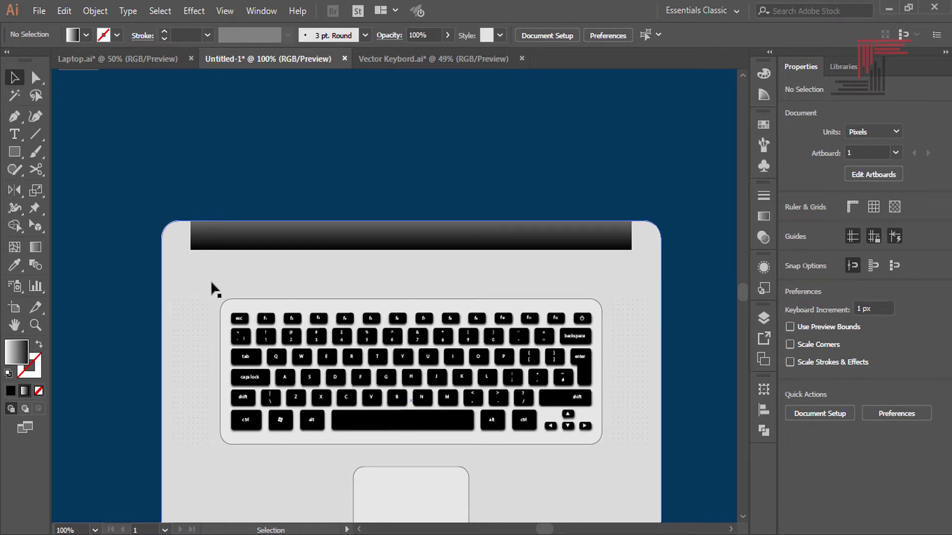
Draw a four-point glare shape diagonally over the laptop, from bottom-right to above its top-left.
left_click_drag(283, 177, 298, 103)
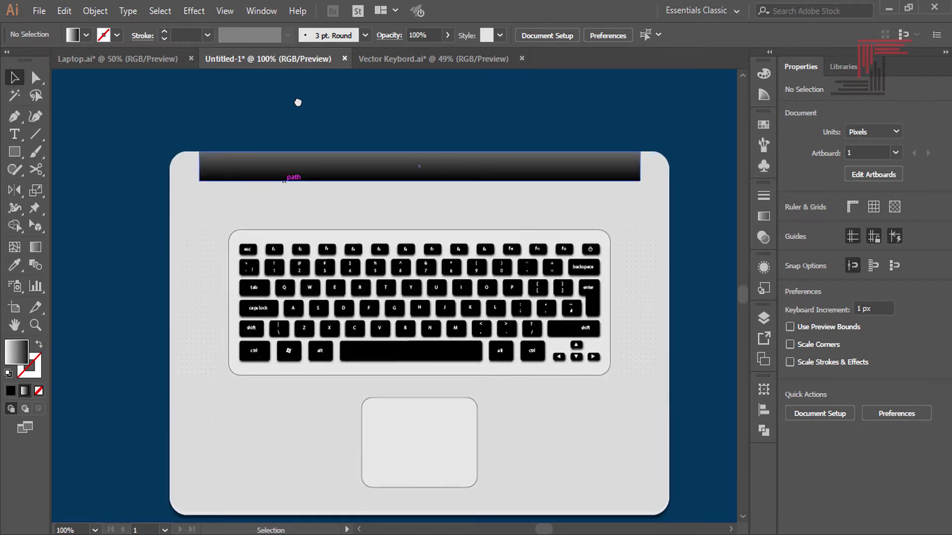
key("ctrl+0")
mouse_move(546, 202)
left_mouse_down()
mouse_move(361, 332)
mouse_move(554, 238)
left_mouse_up()
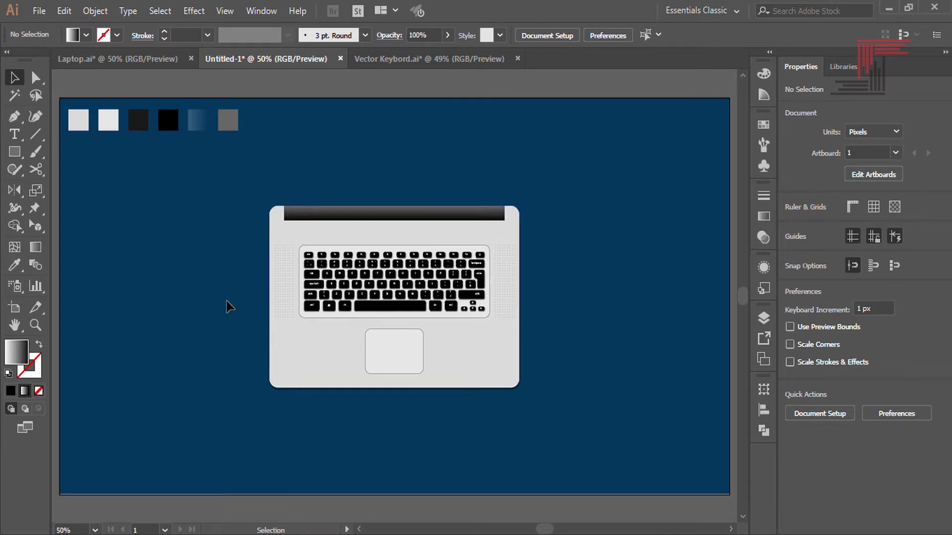
left_click(14, 116)
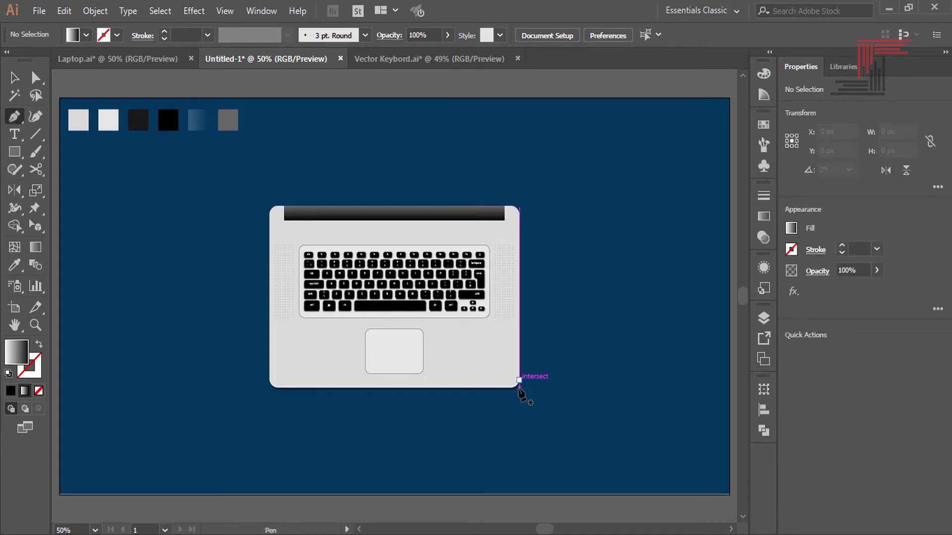
left_click(511, 386)
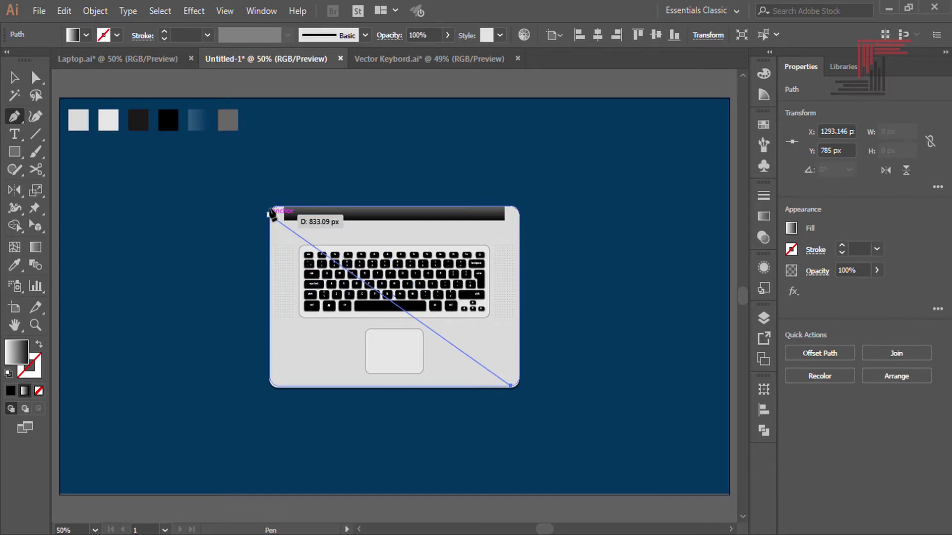
left_click(268, 214)
left_click(259, 149)
left_click(629, 165)
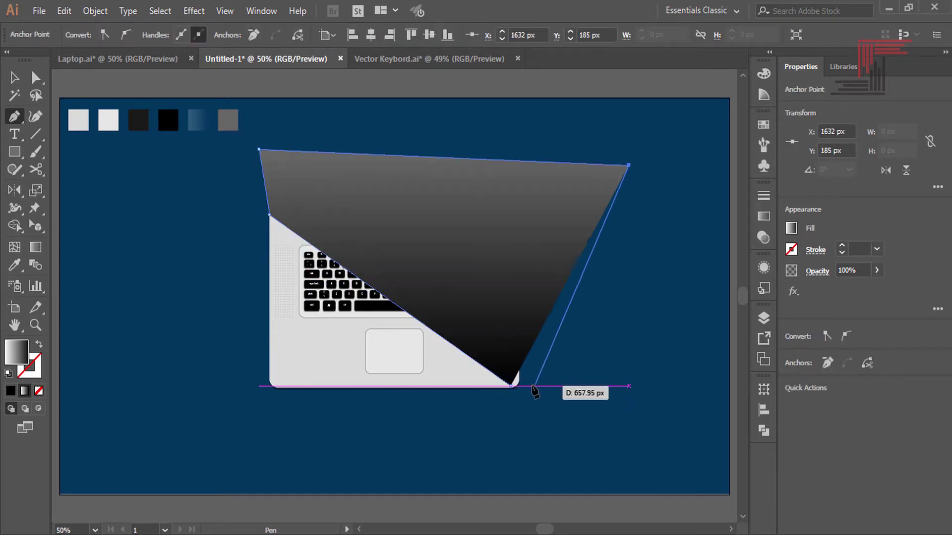
left_click(520, 396)
key("v")
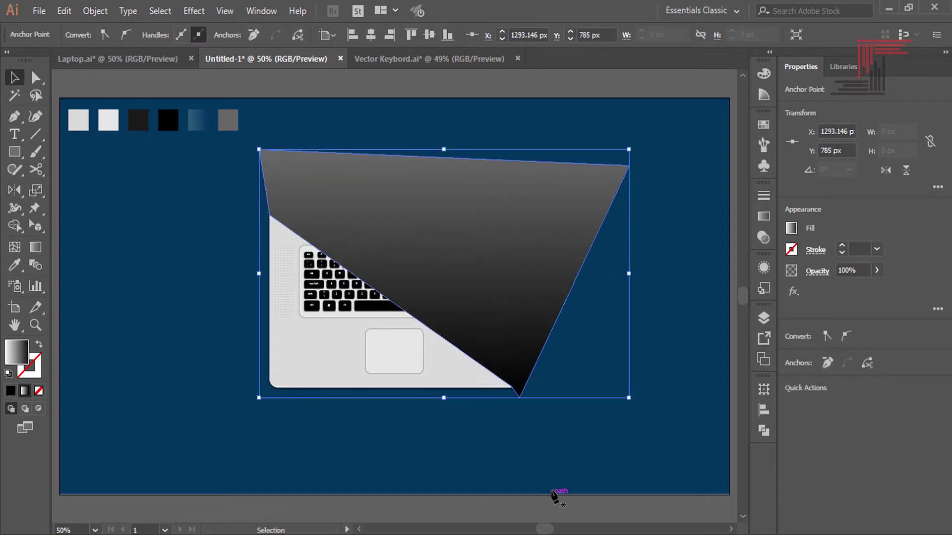
Fill the glare with the light gradient swatch at 19% opacity and check its colour stops.
key("i")
left_click(199, 121)
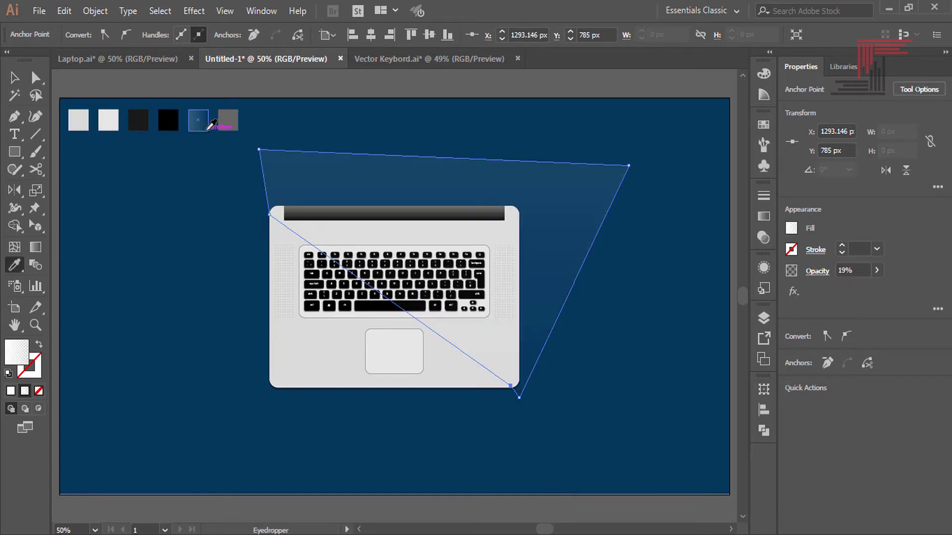
key("v")
left_click(762, 217)
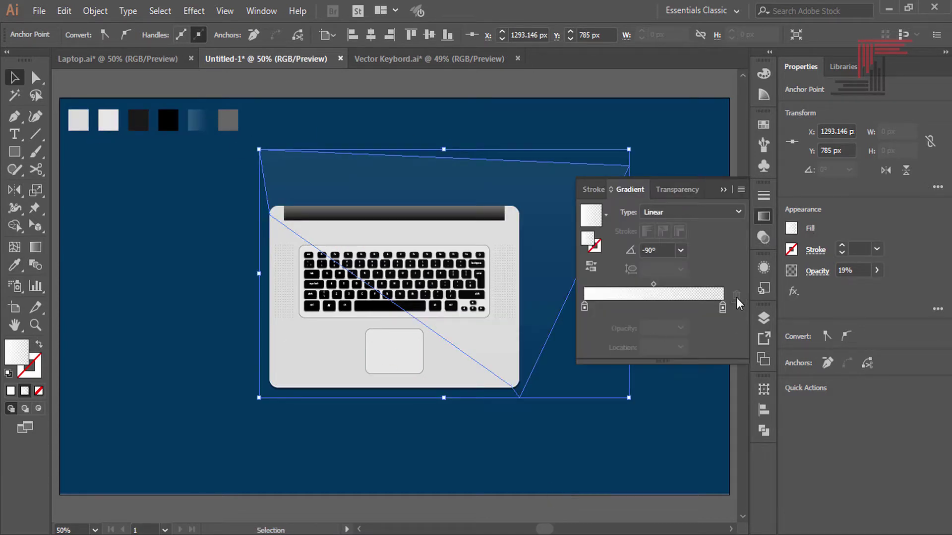
left_click(722, 308)
left_click(585, 307)
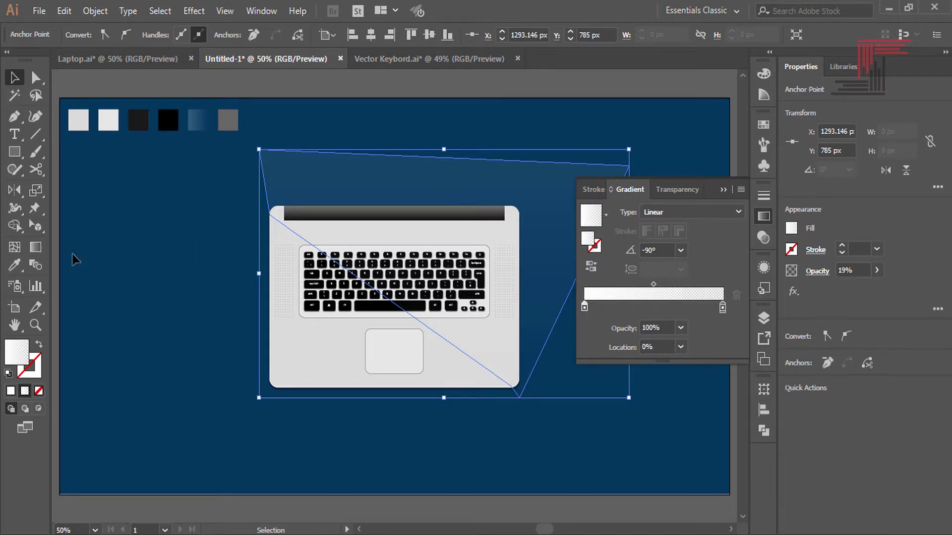
Re-angle the glare's gradient diagonally toward the upper right with the Gradient tool.
left_click(40, 244)
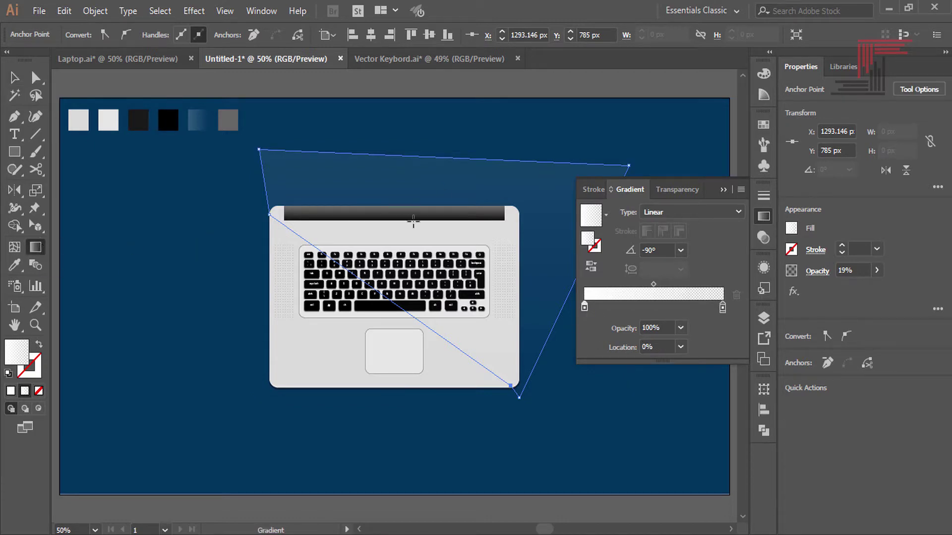
left_click(723, 190)
left_click_drag(341, 325, 346, 287)
left_click_drag(346, 333, 615, 113)
key("v")
left_click(364, 424)
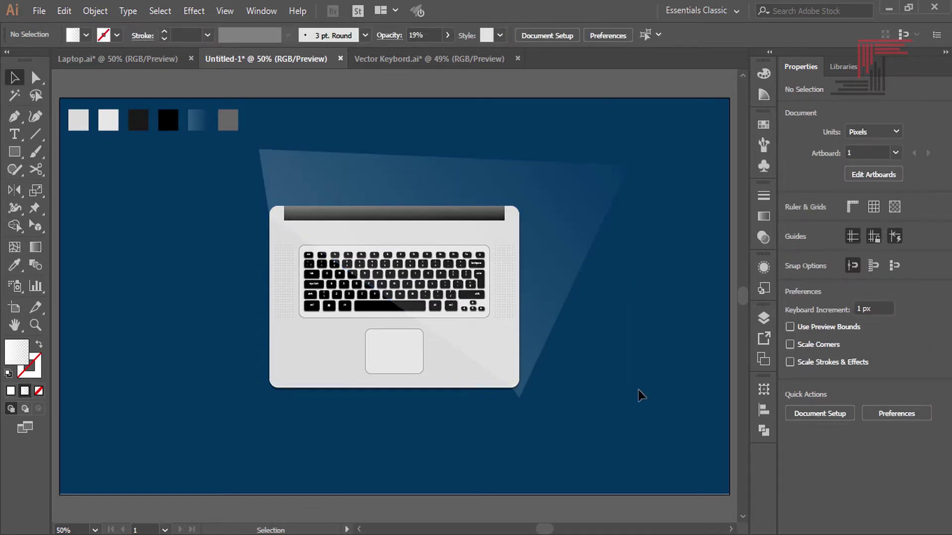
Delete the glare area outside the laptop body with the Shape Builder.
left_click(604, 205)
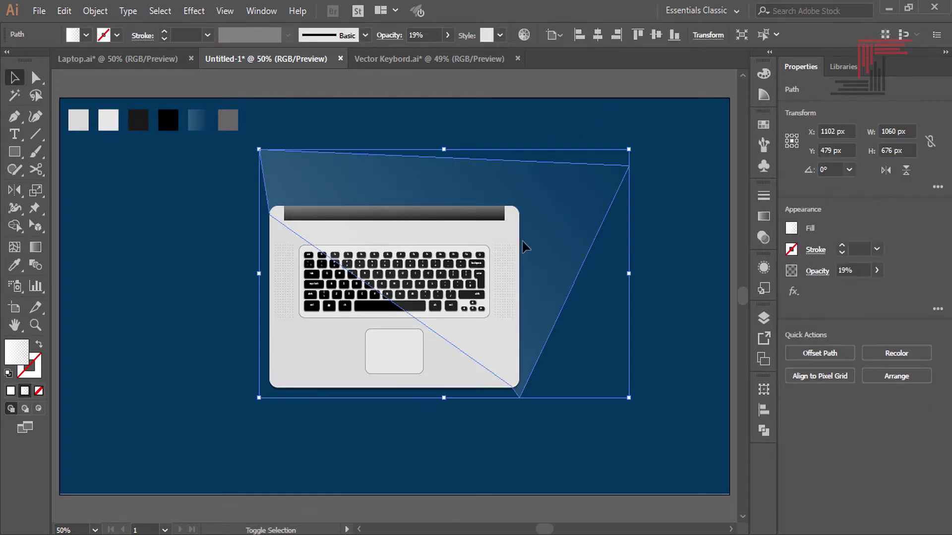
left_click(15, 226)
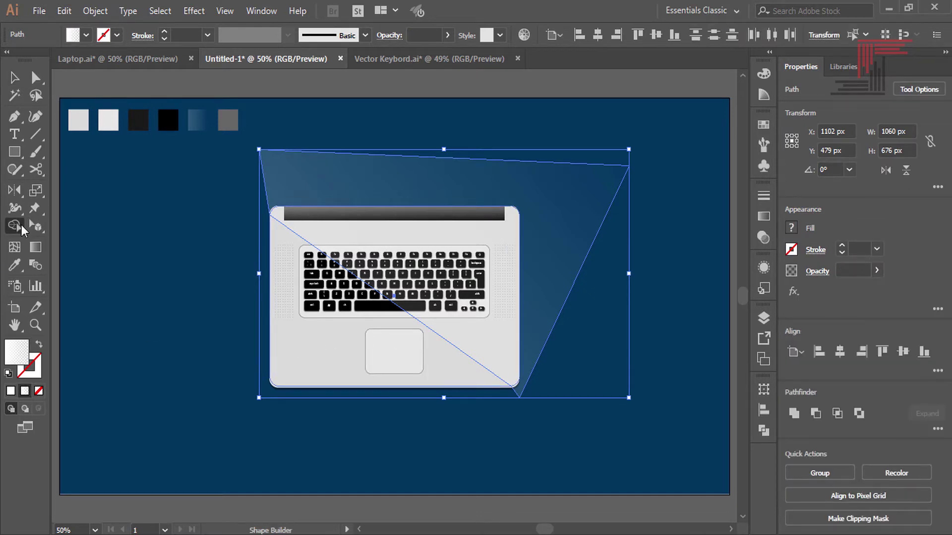
left_click(496, 175, "alt")
key("v")
left_click(526, 214)
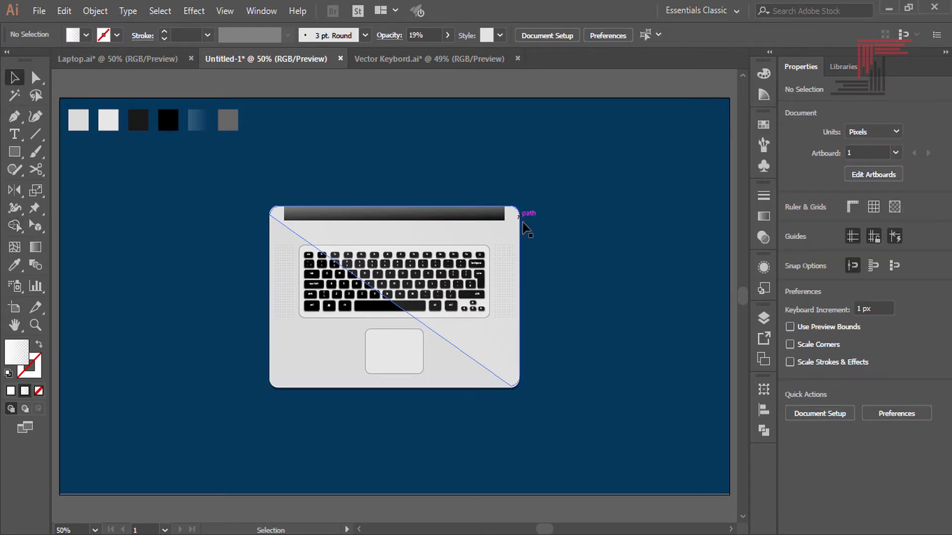
left_click(513, 234)
Send the trimmed glare piece one level backward beneath the top bar.
right_click(512, 233)
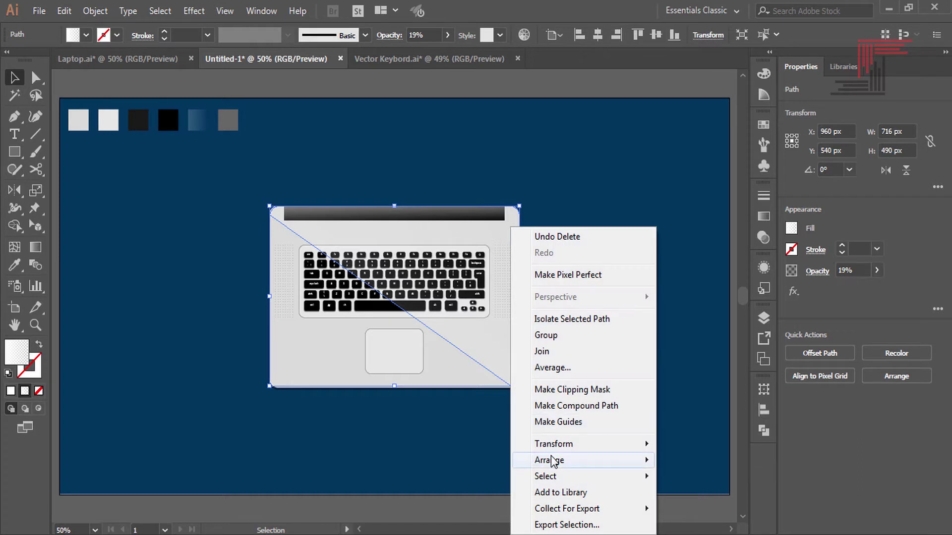
left_click(694, 493)
left_click(626, 358)
left_click_drag(625, 354, 632, 372)
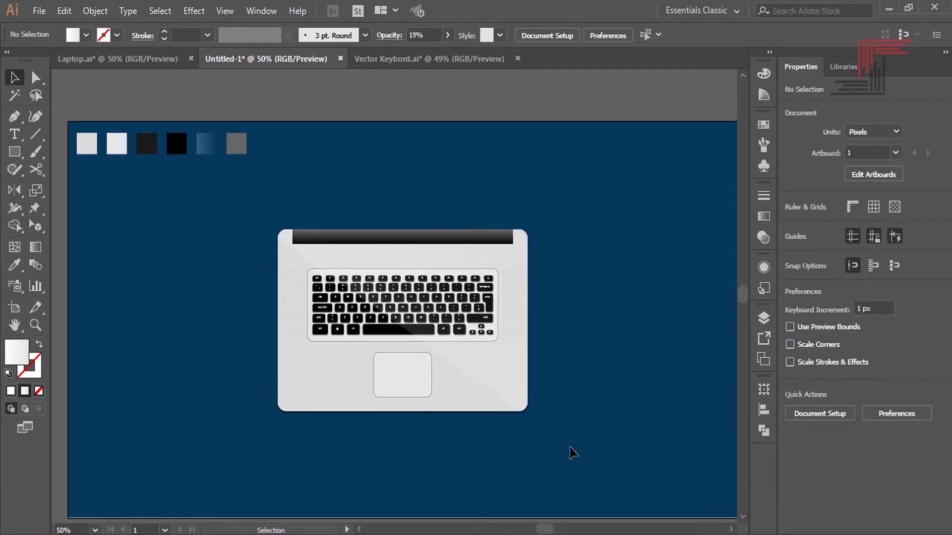
left_click_drag(569, 452, 580, 449)
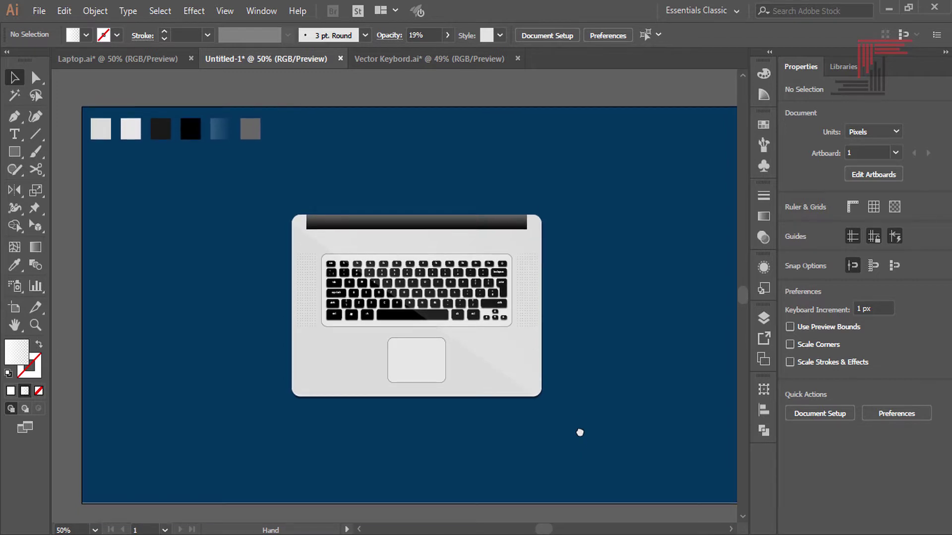
Make a clipping mask from all the laptop parts, clipping to the body shape.
key("ctrl+plus")
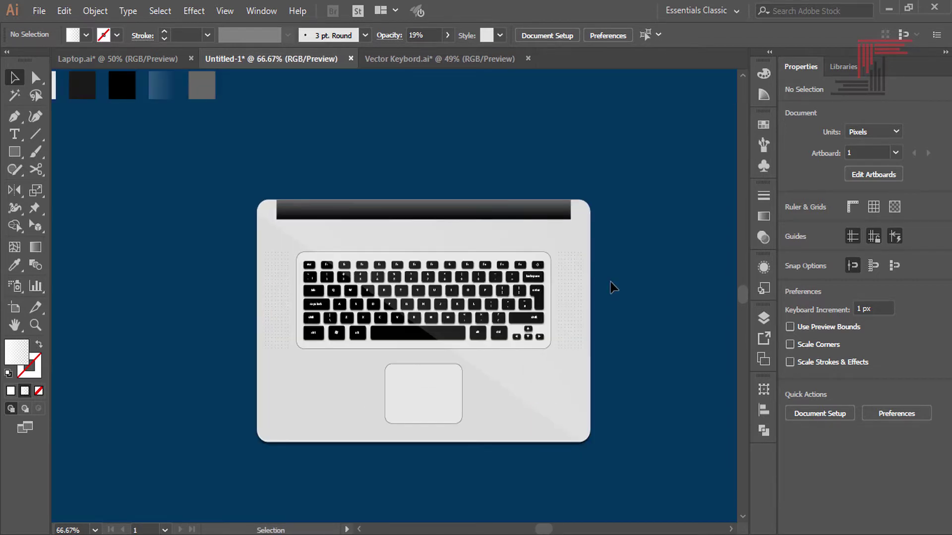
left_click_drag(667, 192, 159, 478)
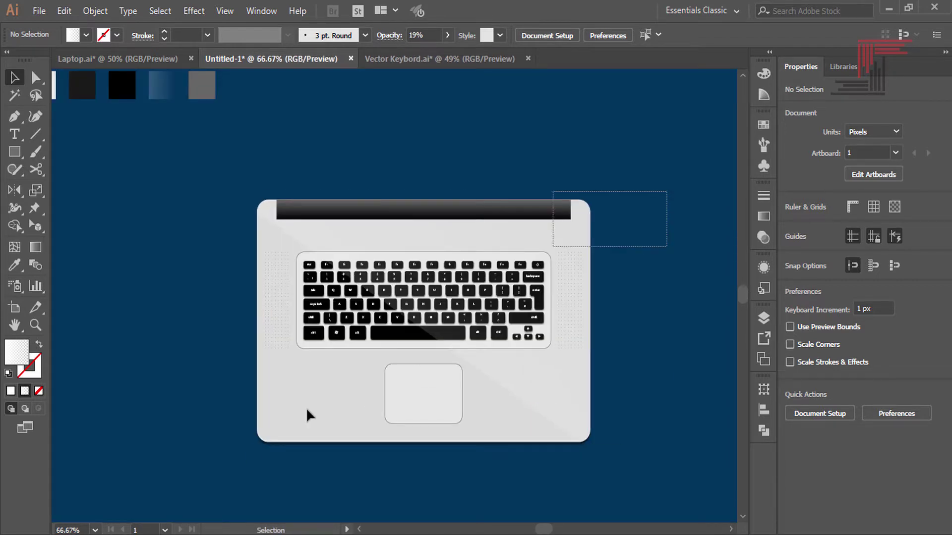
right_click(357, 346)
left_click(406, 233)
left_click(516, 238)
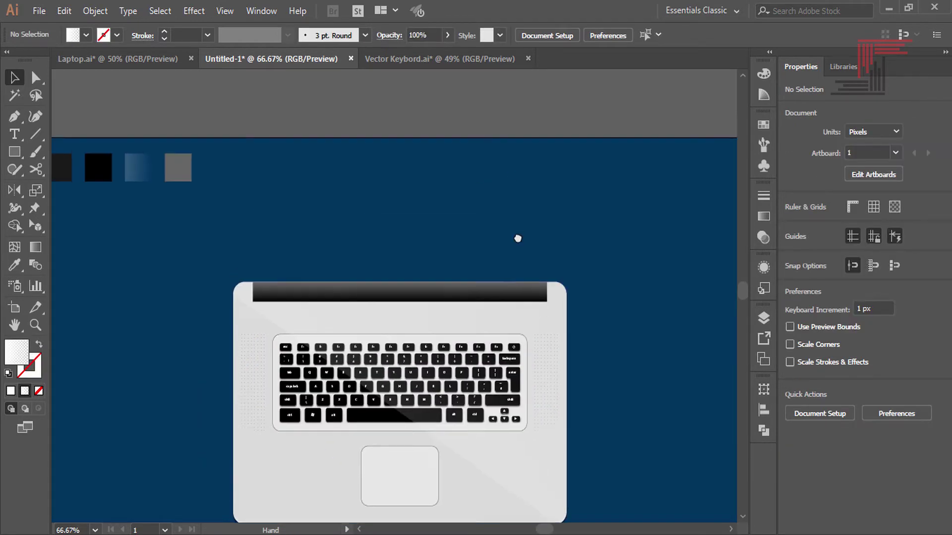
Move the whole laptop slightly lower on the artboard.
left_click_drag(598, 165, 116, 467)
key("ctrl+minus")
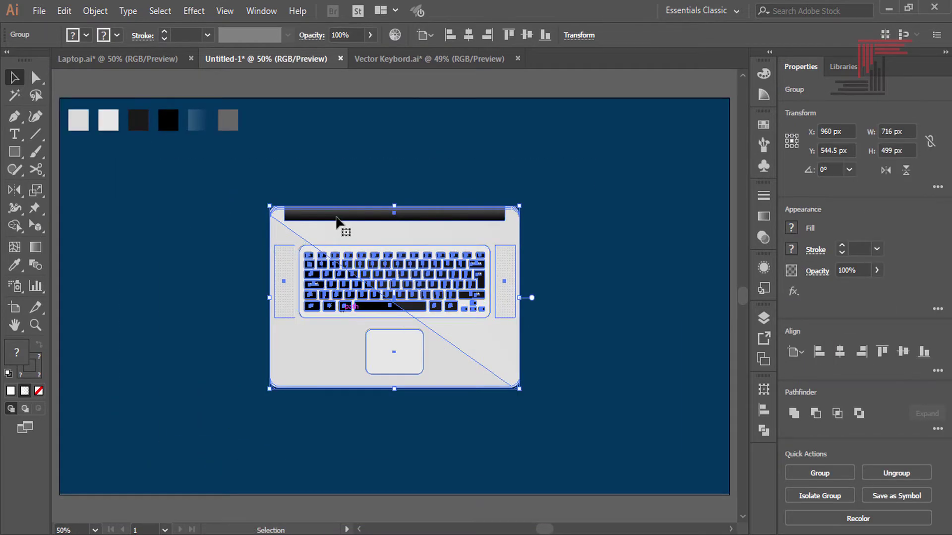
left_click_drag(336, 218, 355, 236)
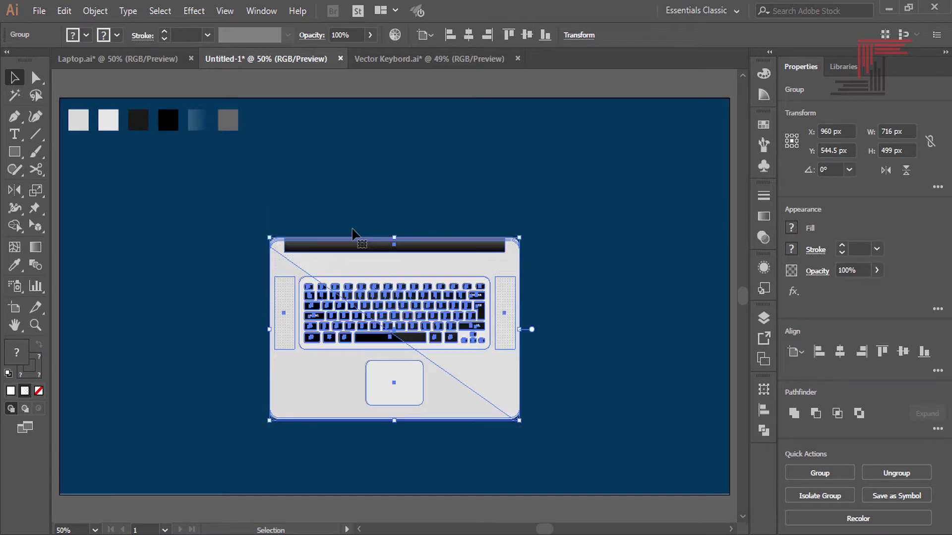
left_click(396, 200)
left_click(14, 151)
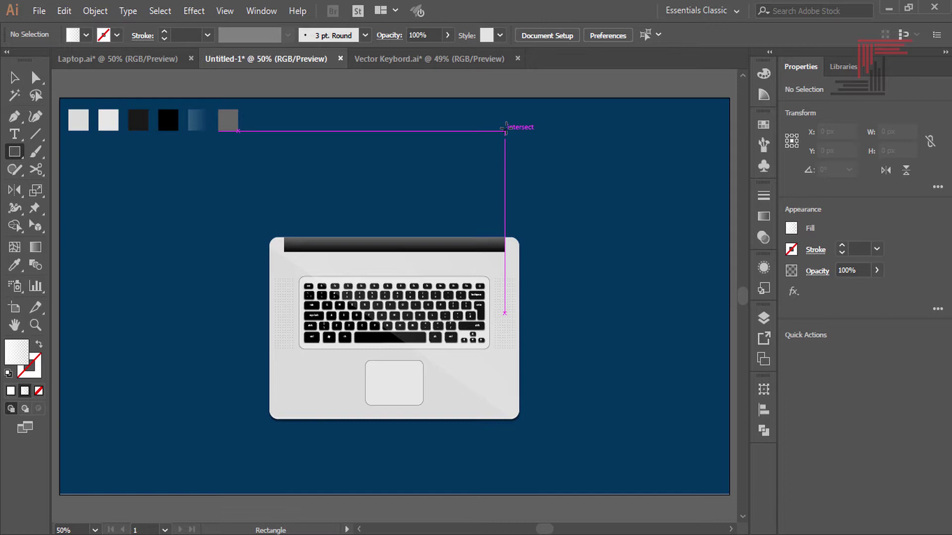
Draw a screen rectangle above the laptop and centre it horizontally on the body.
left_click_drag(505, 130, 276, 240)
key("v")
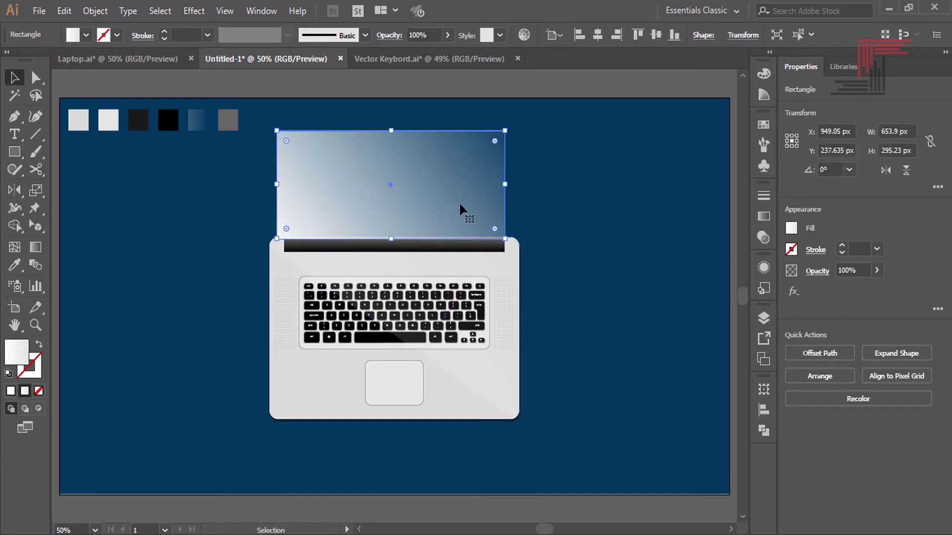
right_click(460, 202)
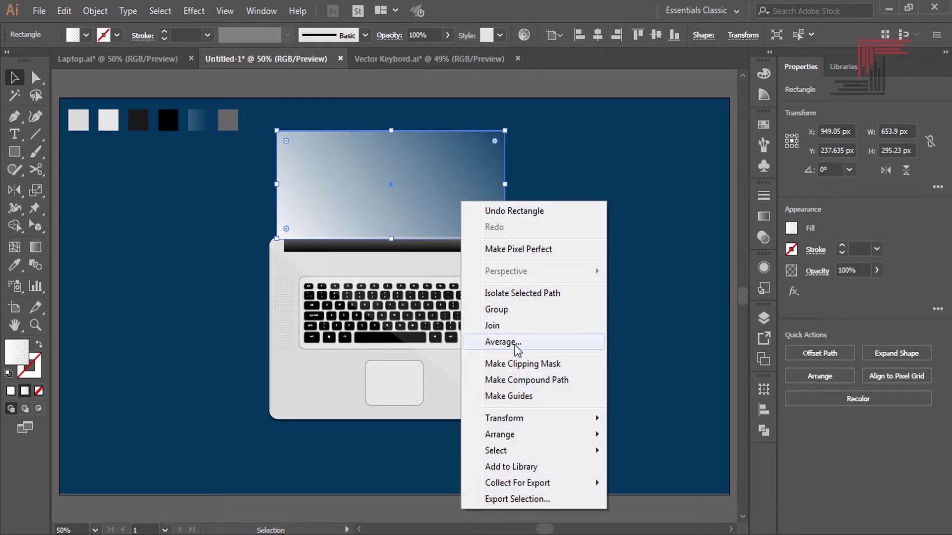
left_click(454, 201)
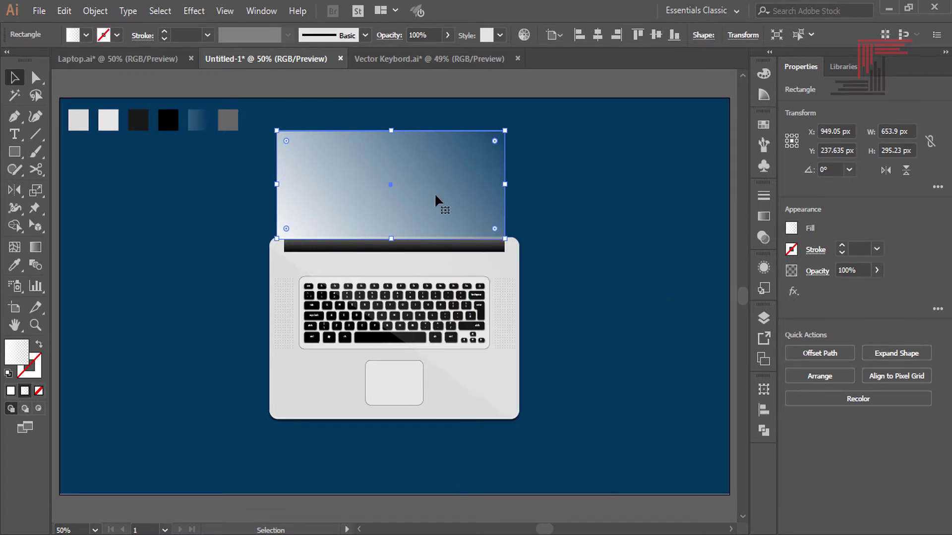
left_click(508, 299, "shift")
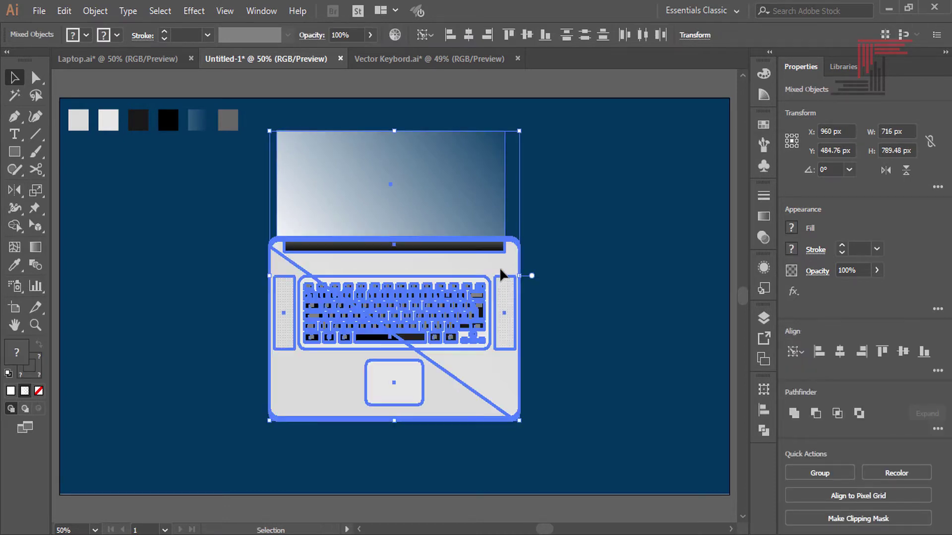
left_click(844, 353)
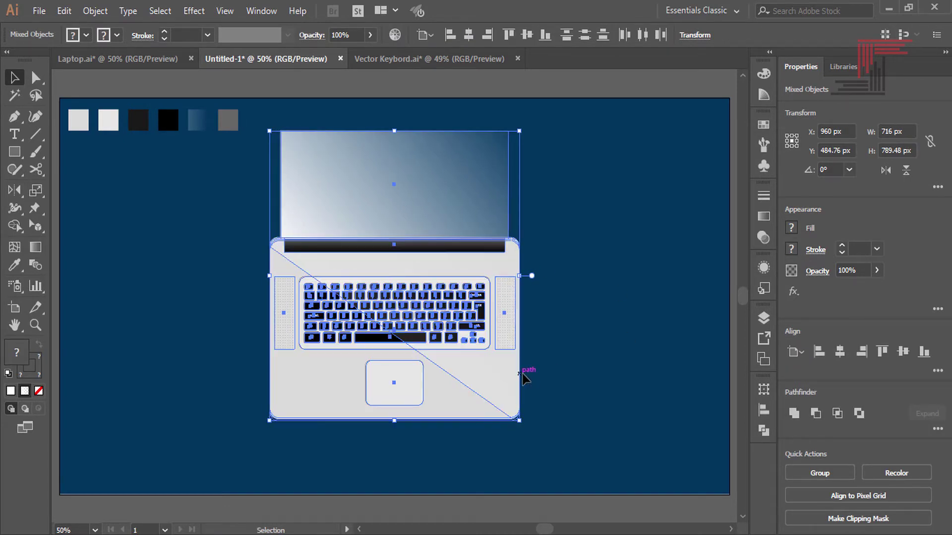
left_click(590, 360)
Fill the screen rectangle with the black swatch via the Eyedropper.
left_click(444, 200)
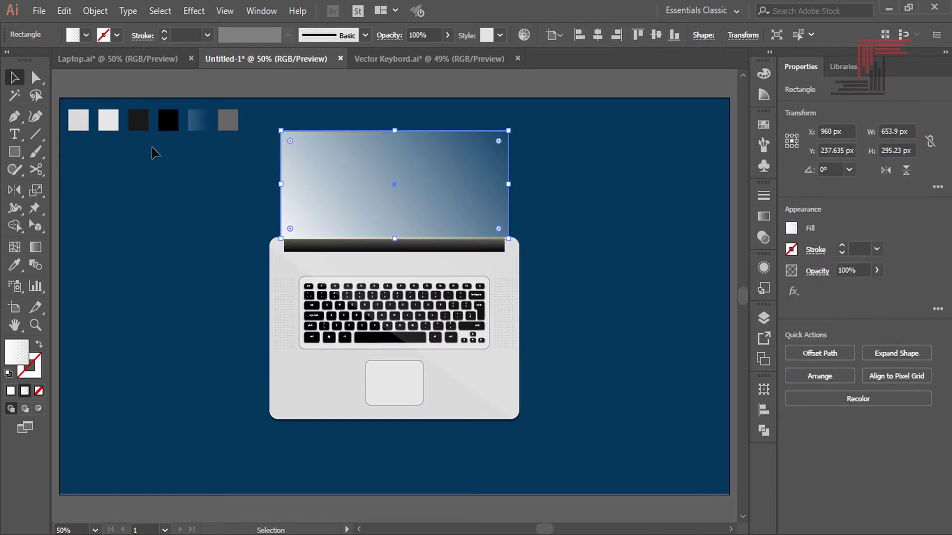
key("i")
left_click(161, 118)
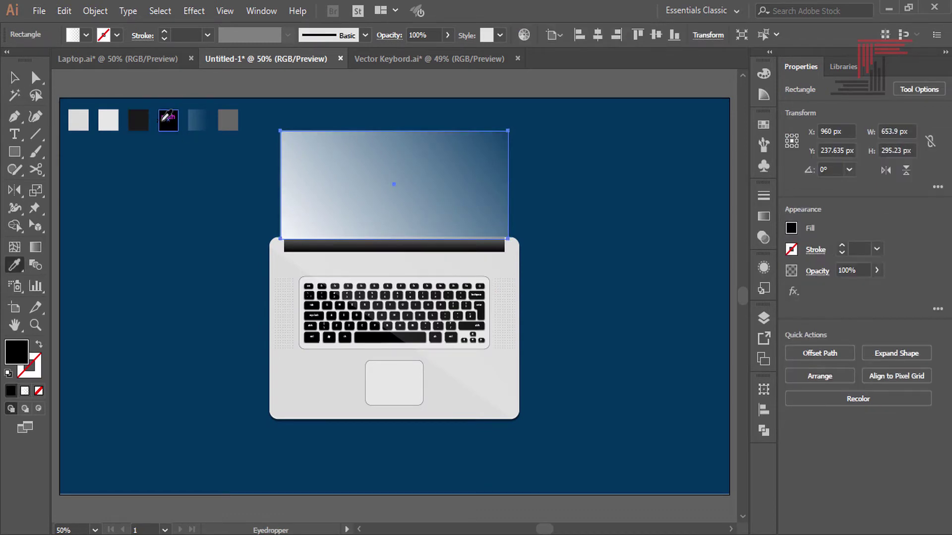
key("v")
left_click(171, 267)
left_click_drag(179, 268, 174, 308)
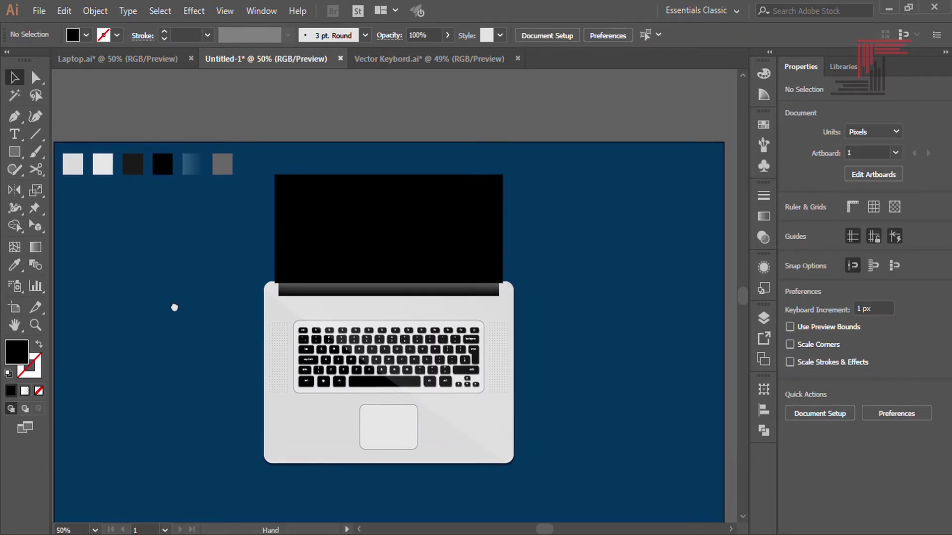
left_click(313, 227)
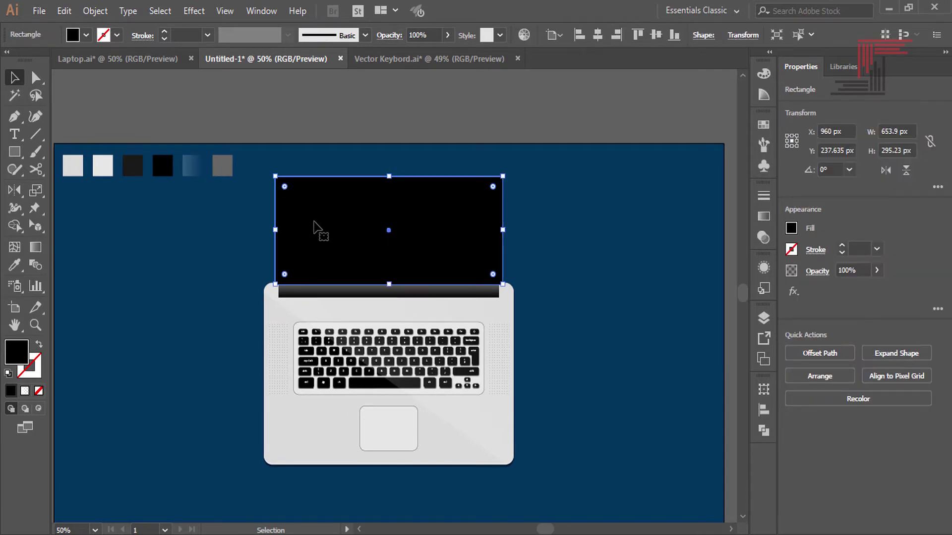
left_click(556, 184)
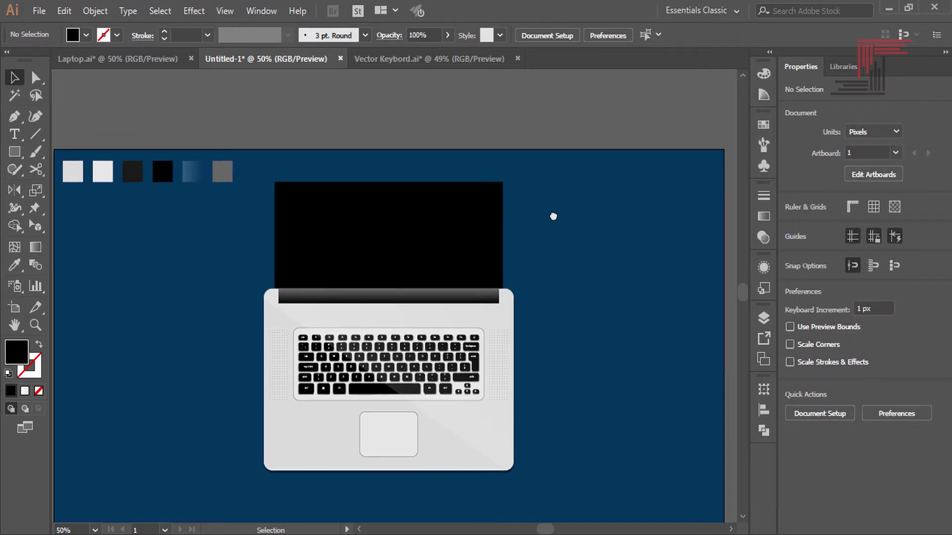
left_click_drag(553, 215, 555, 205)
Scale the screen's two top anchors outward, widening its top edge to about 852 px.
left_click(486, 207)
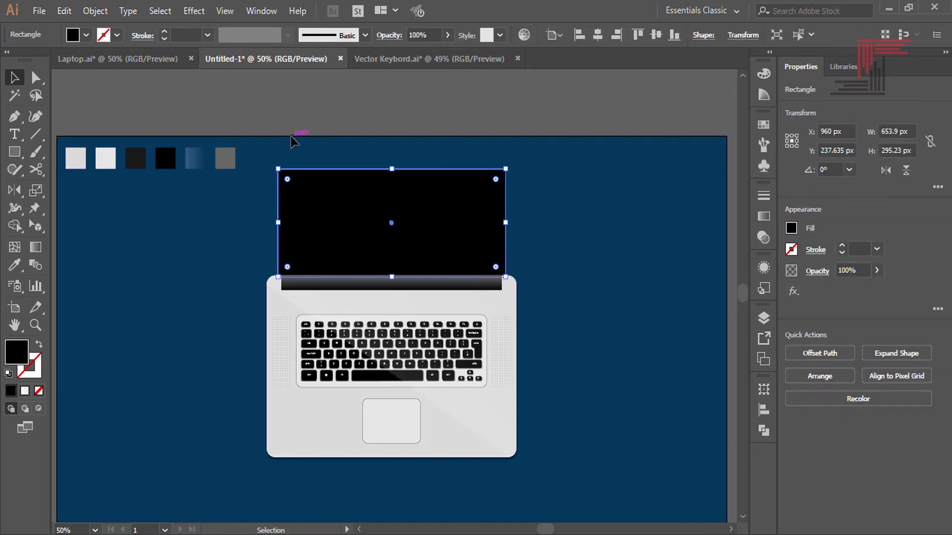
left_click(35, 78)
left_click_drag(547, 150, 266, 194)
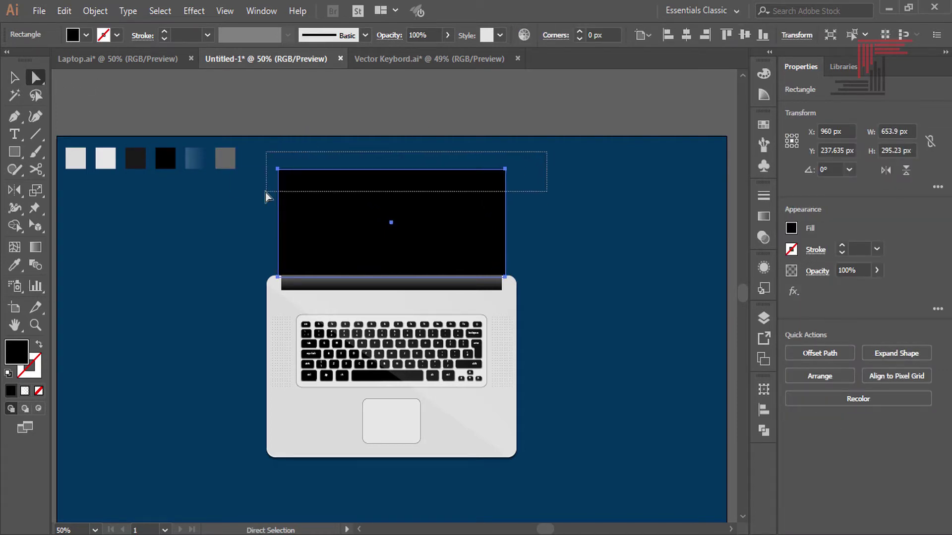
left_click(36, 191)
left_click_drag(505, 169, 541, 169)
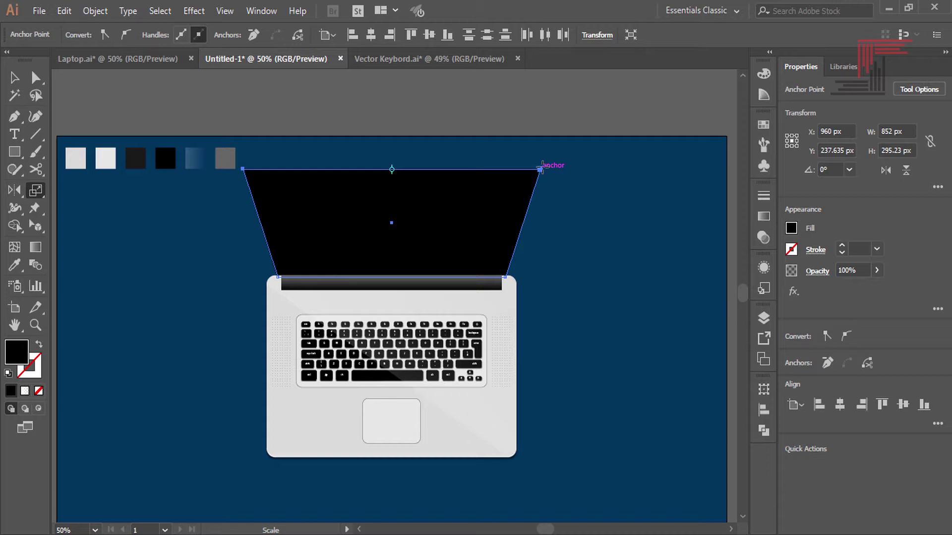
left_click_drag(540, 171, 538, 170)
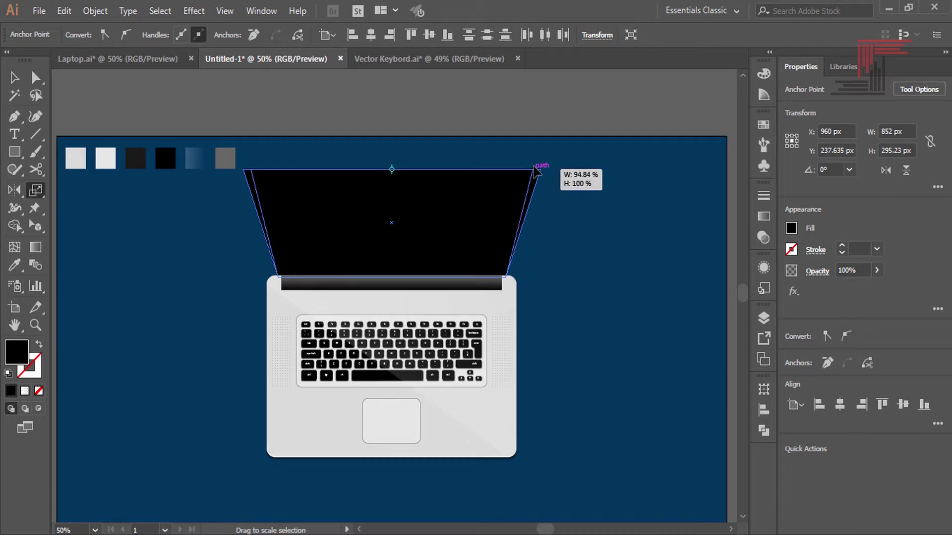
left_click(570, 172)
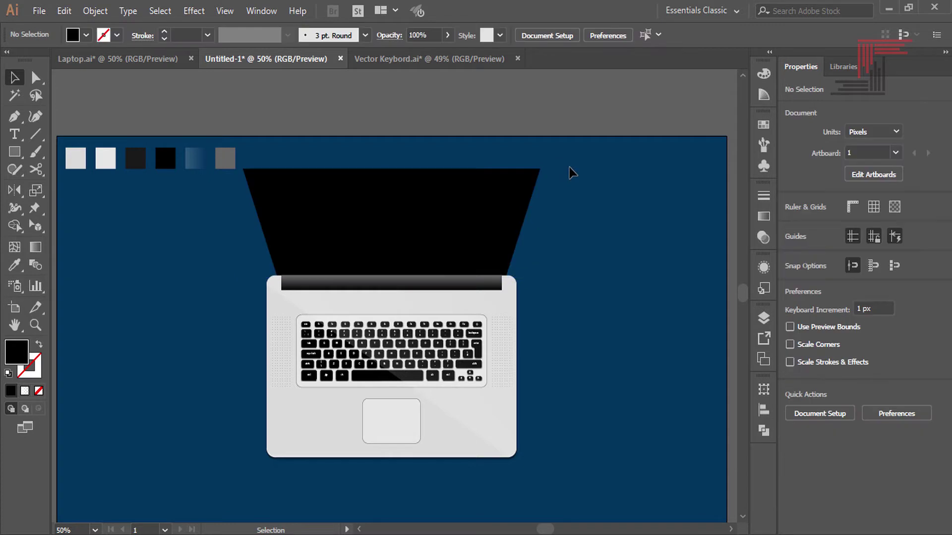
scroll(573, 229, "up", 1)
Round the screen's two top corners using their corner widgets.
left_click(531, 218)
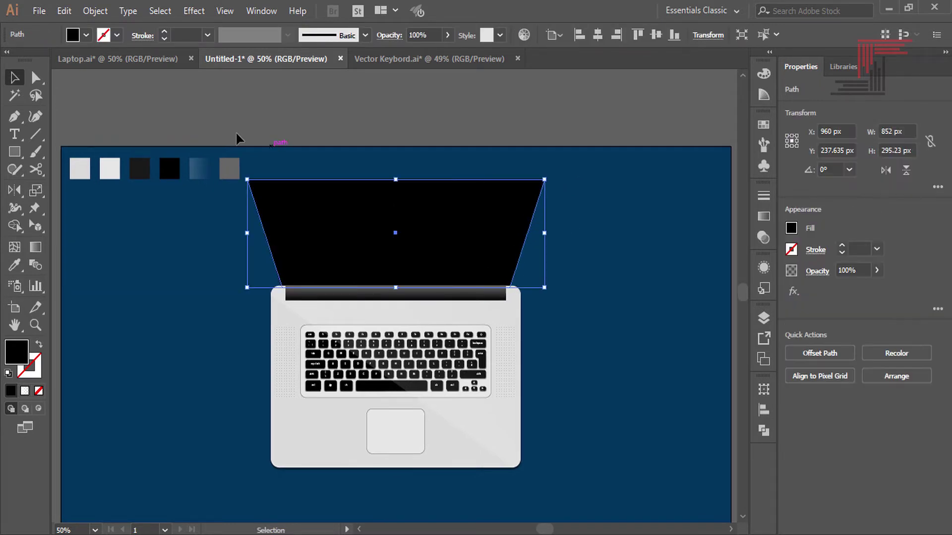
key("a")
mouse_move(567, 173)
left_mouse_down()
mouse_move(276, 222)
mouse_move(244, 212)
mouse_move(270, 197)
mouse_move(260, 189)
left_mouse_up()
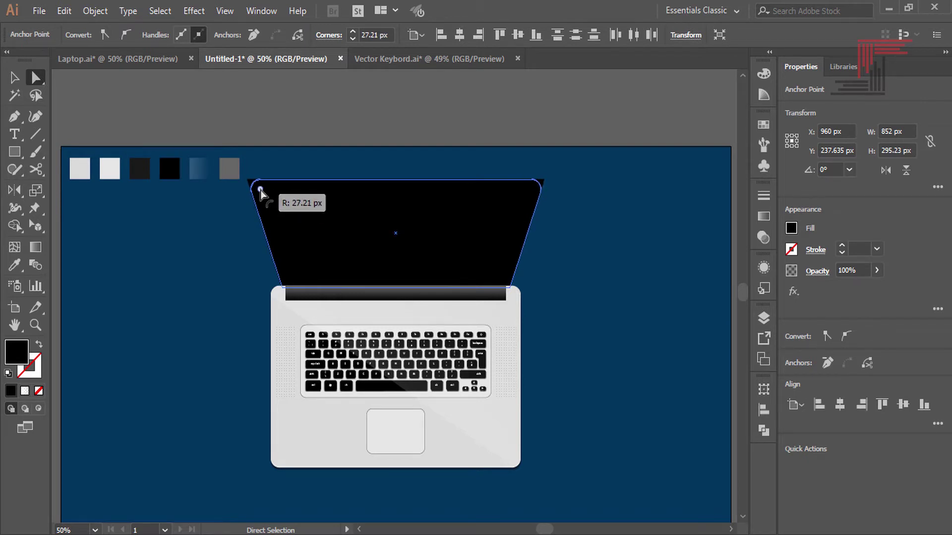
key("v")
key("ctrl+shift+a")
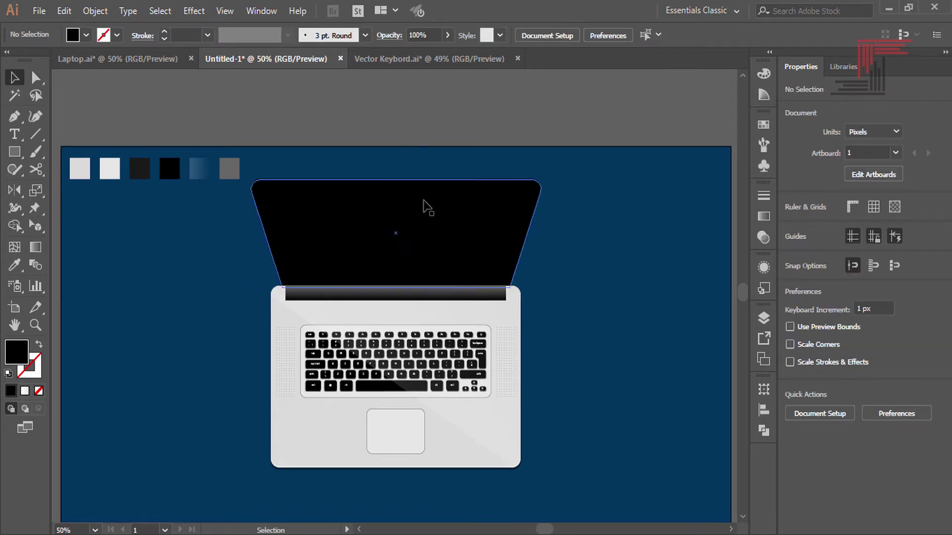
Give the screen a near-black 15 pt stroke to form the bezel.
left_click(424, 200)
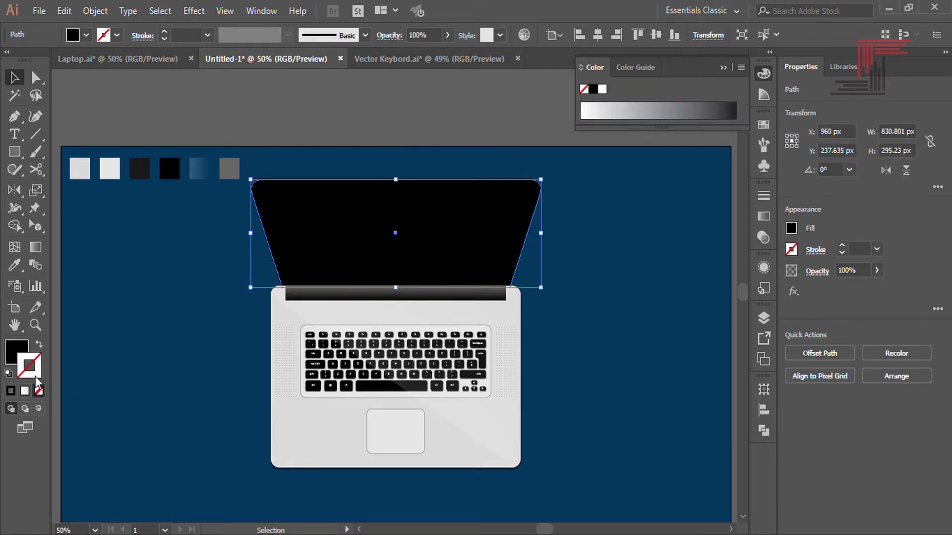
key("i")
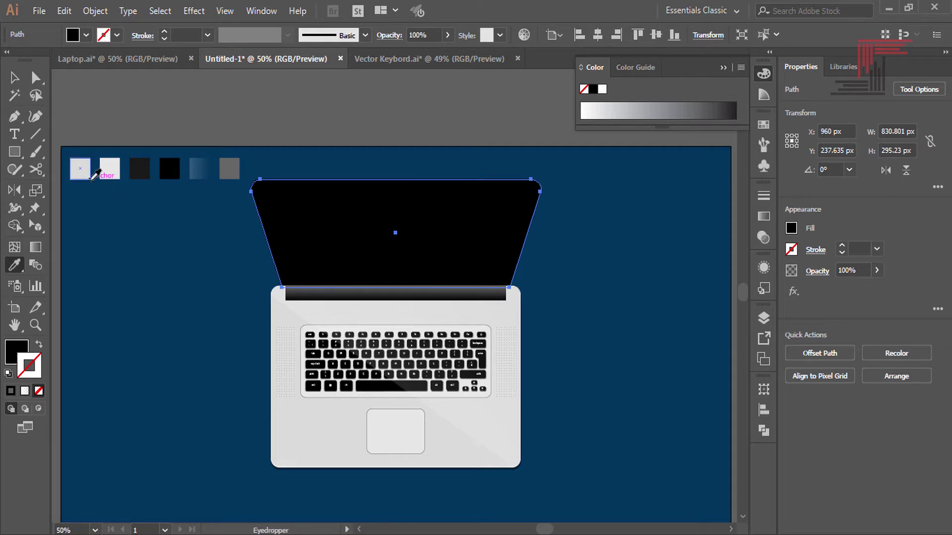
left_click(84, 176)
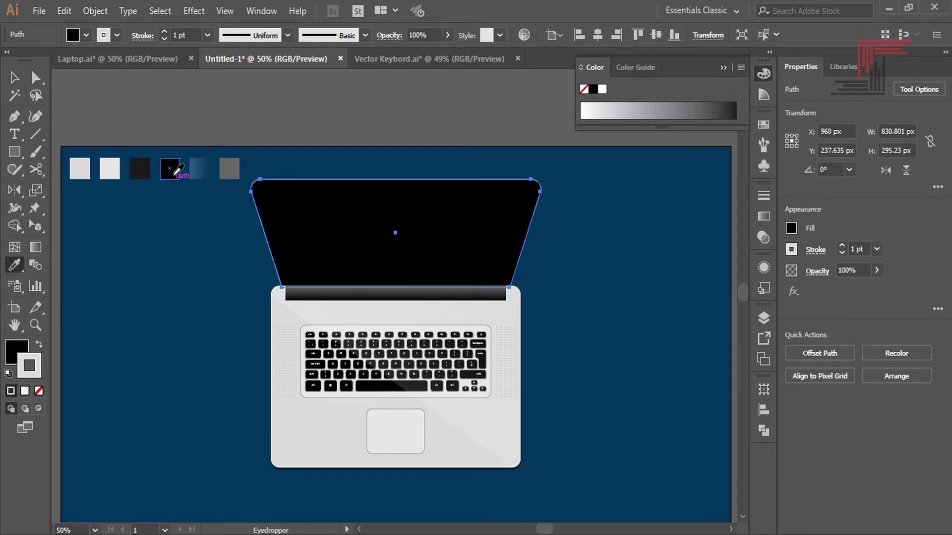
left_click(140, 173, "shift")
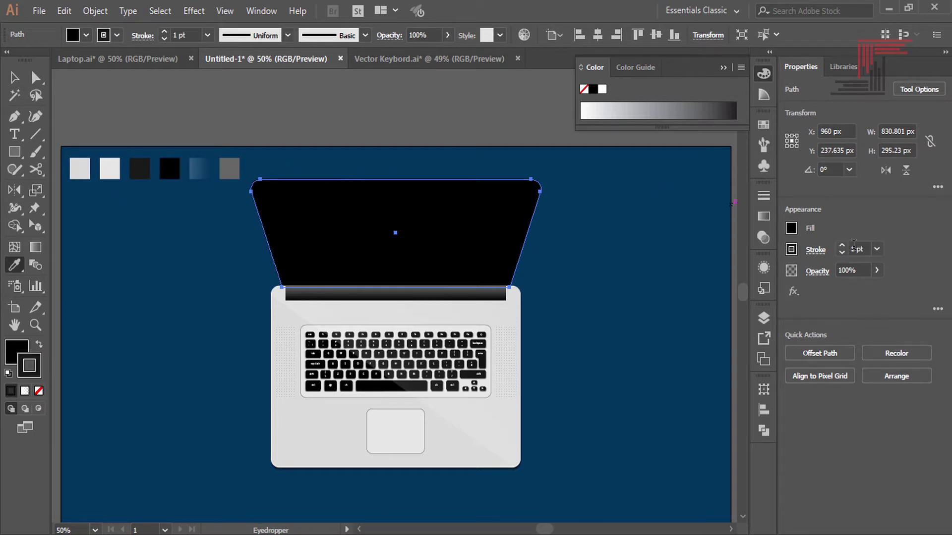
double_click(853, 246)
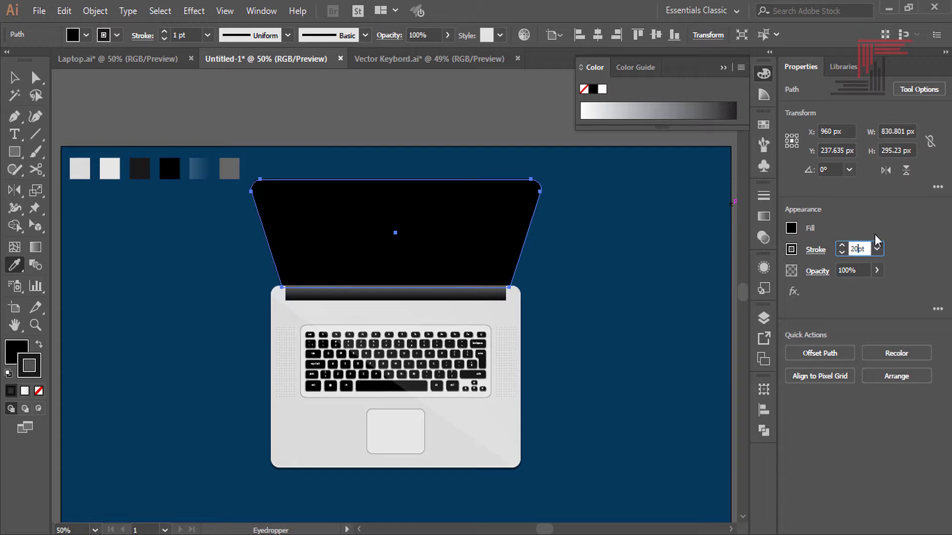
type("15")
key("Return")
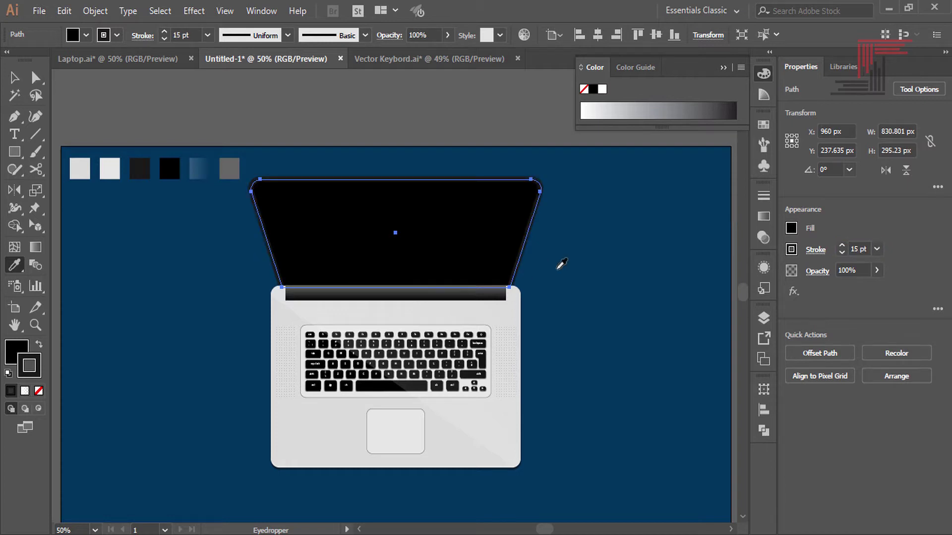
key("v")
left_click(620, 271)
scroll(620, 275, "up", 1)
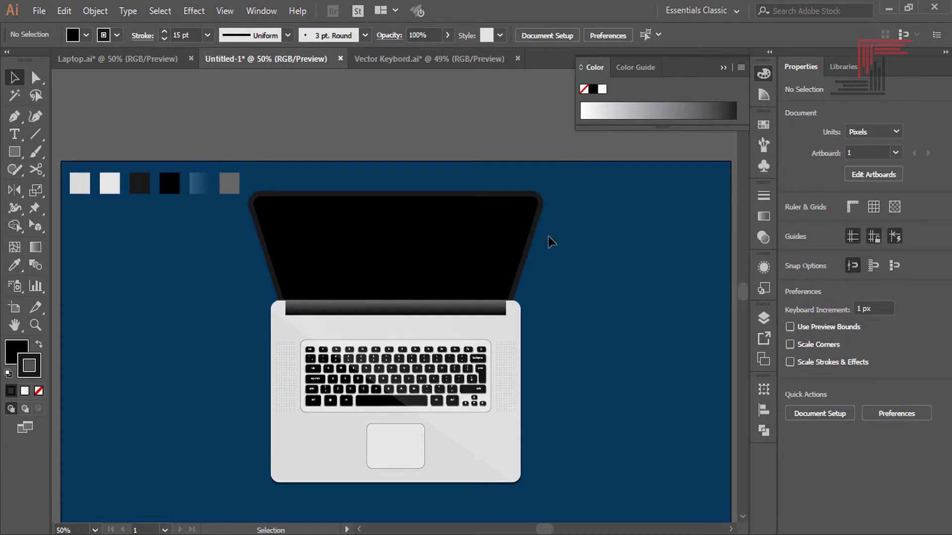
Add a second, light grey stroke to the screen in the Appearance panel.
left_click(496, 226)
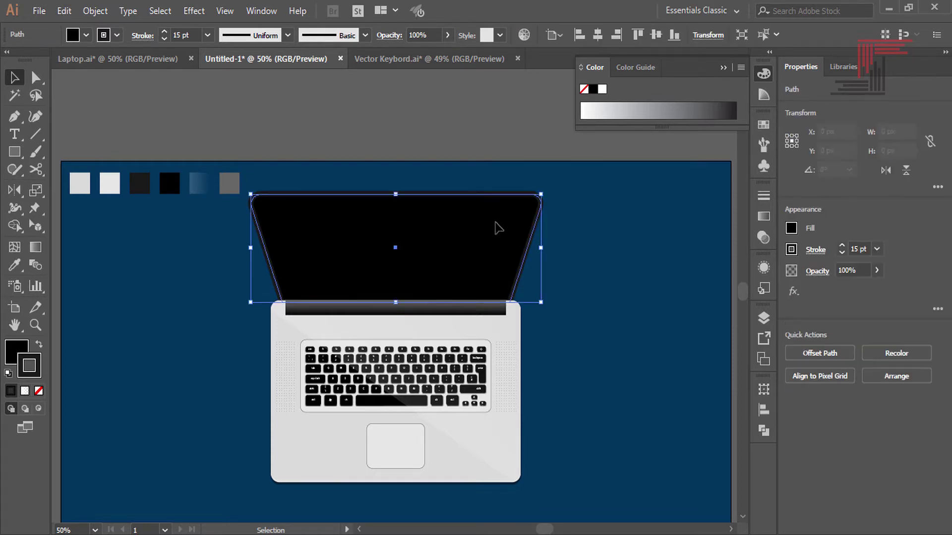
left_click(763, 270)
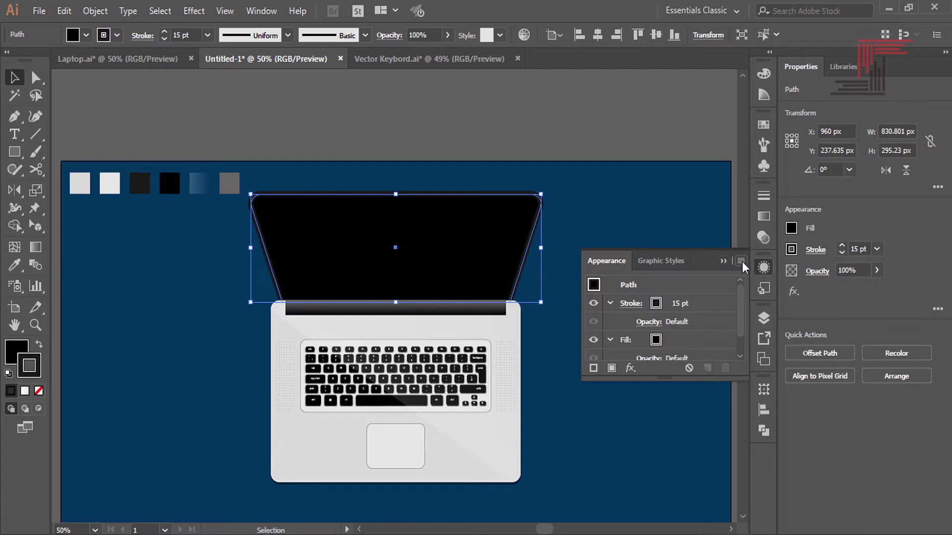
left_click(741, 262)
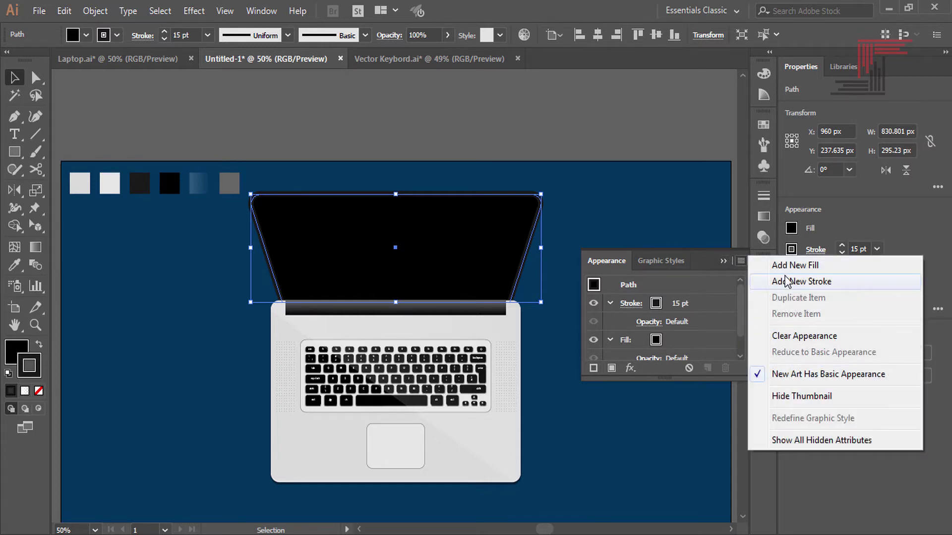
left_click(787, 282)
left_click(667, 303)
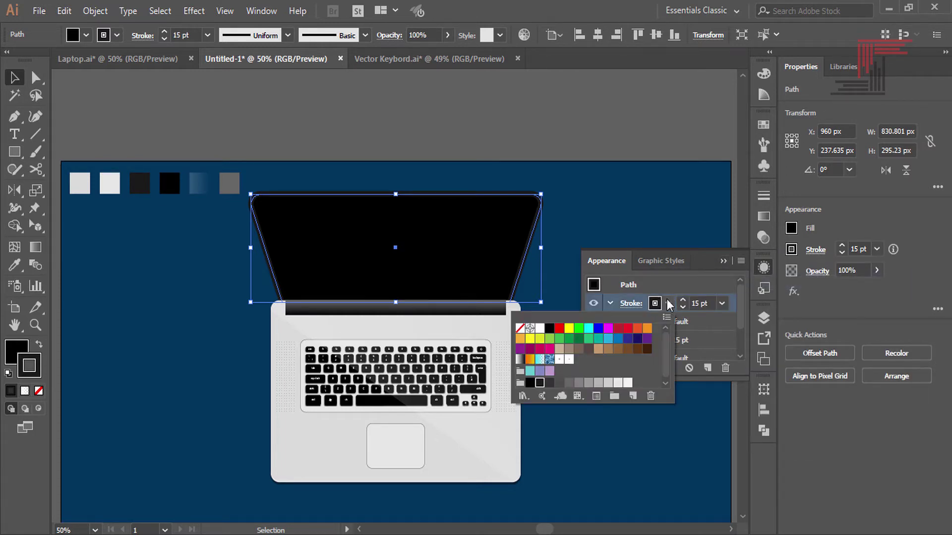
key("i")
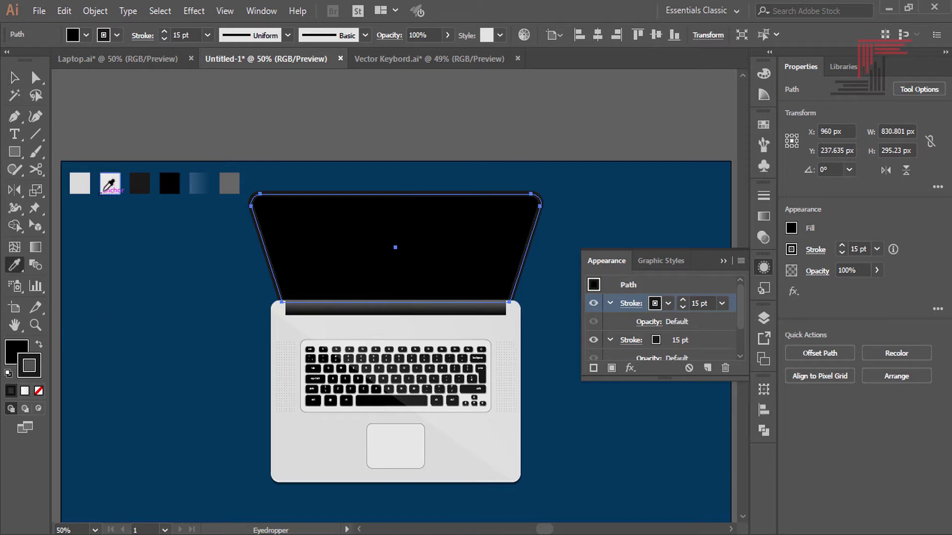
left_click(105, 189)
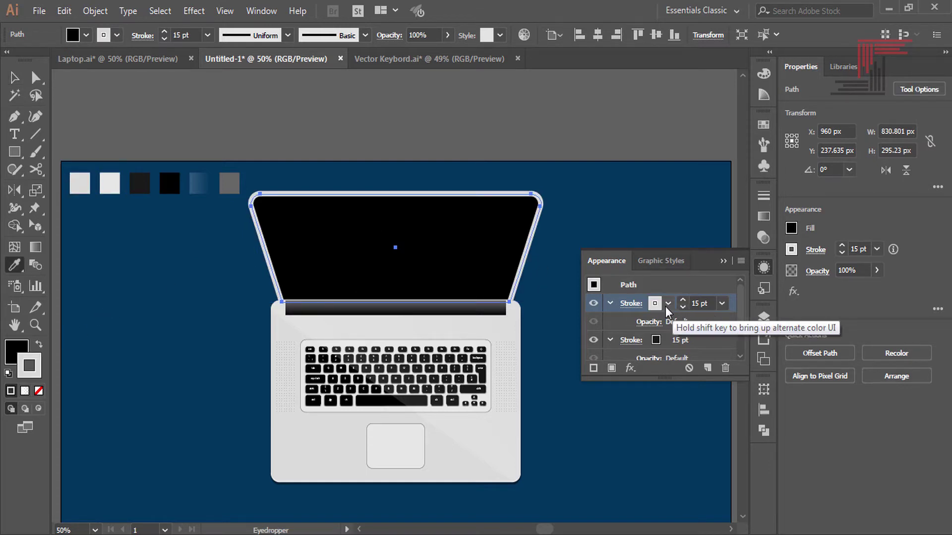
Align the dark stroke inside the path and the light stroke outside it.
left_click(631, 341)
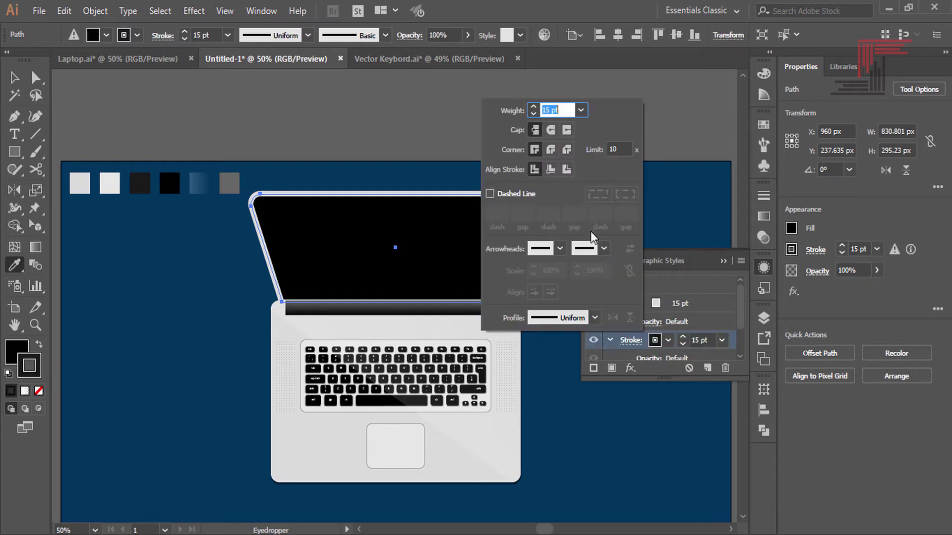
left_click(550, 169)
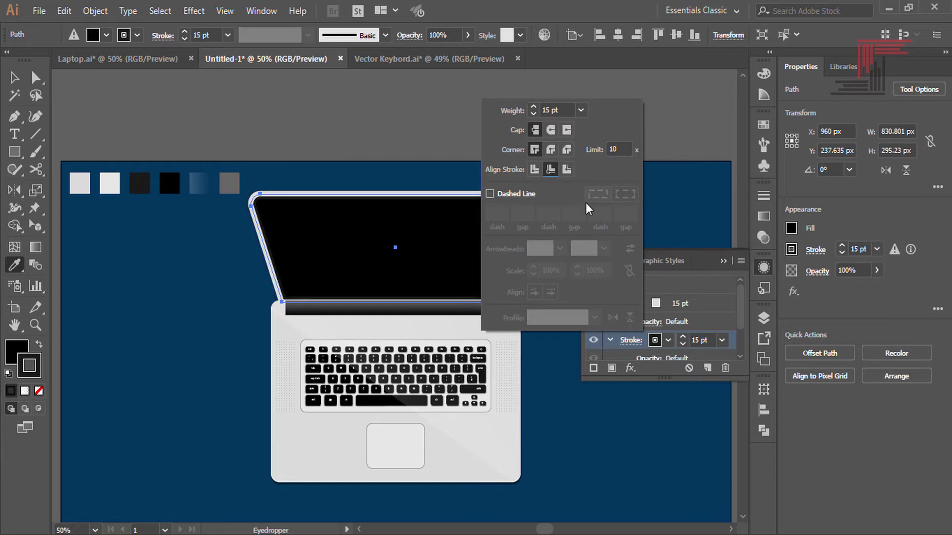
left_click(679, 304)
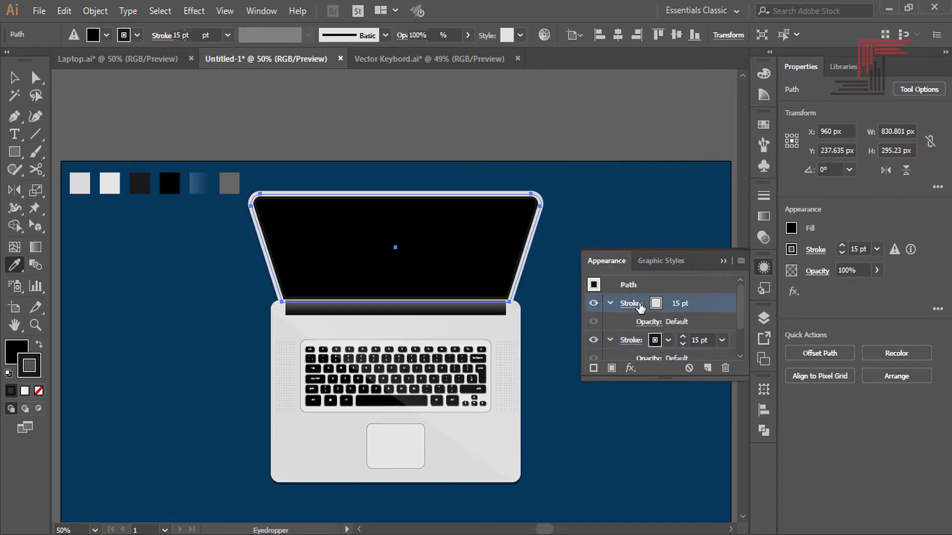
left_click(637, 303)
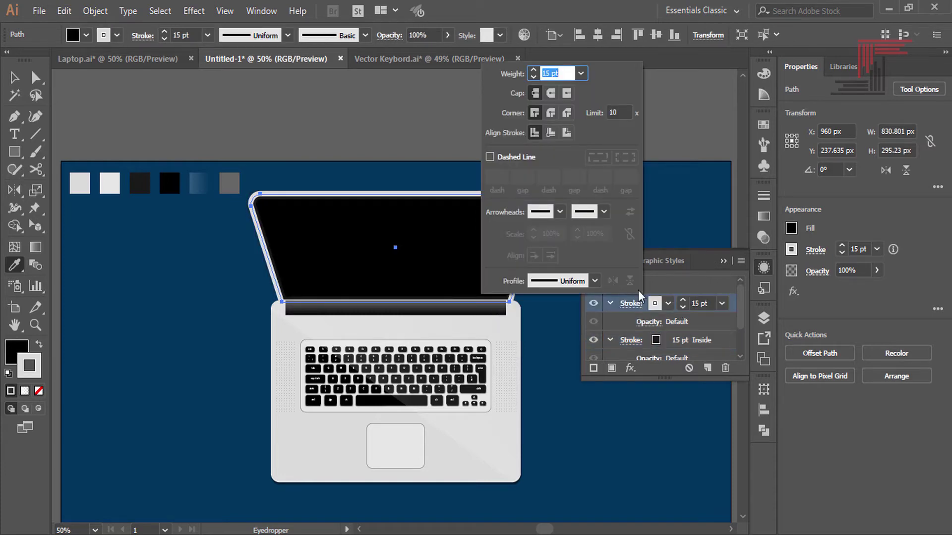
left_click(566, 134)
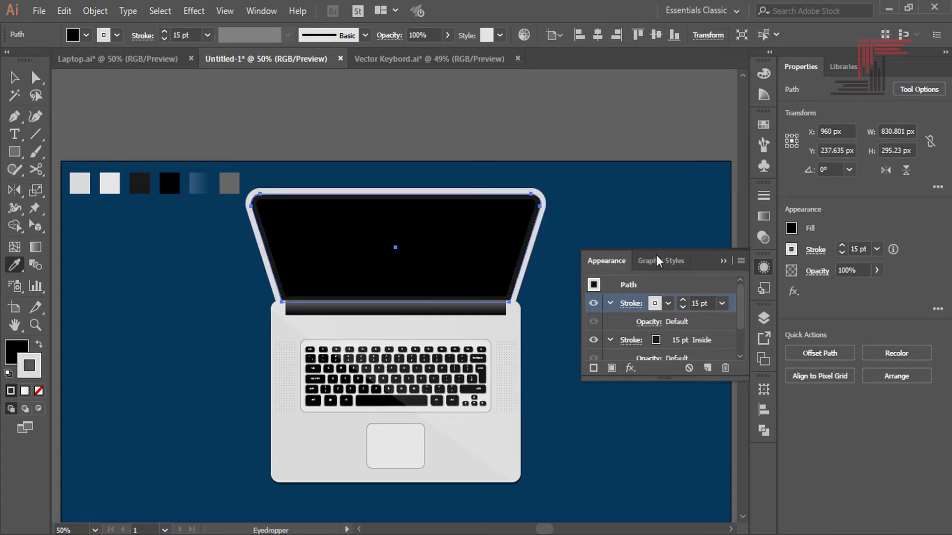
Make the light outer bezel stroke slightly thinner.
left_click(682, 308)
left_click(683, 308)
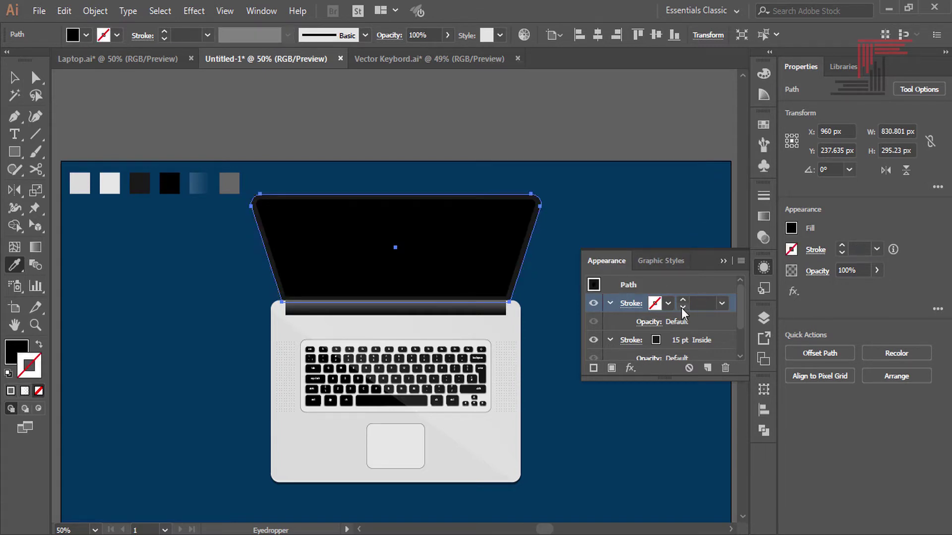
left_click(682, 300)
left_click(683, 308)
left_click(682, 308)
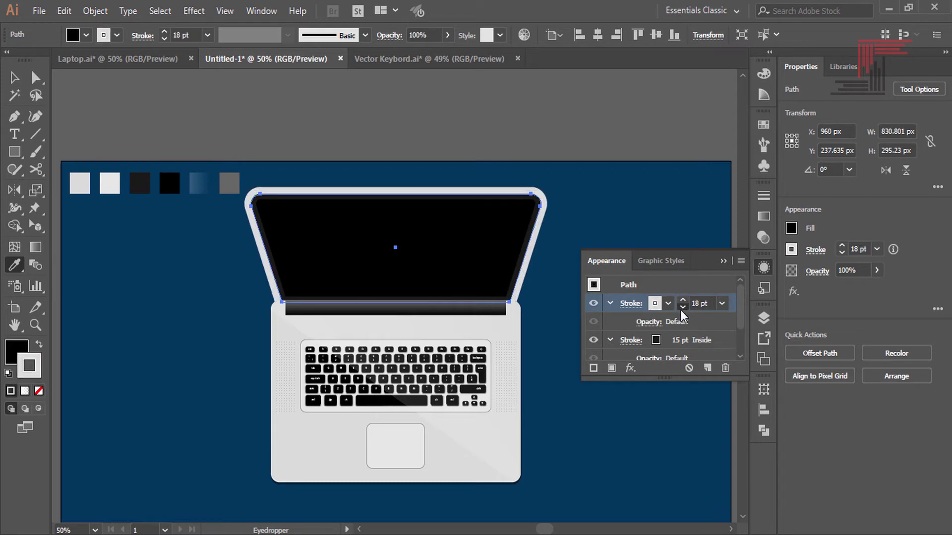
left_click(681, 309)
left_click(682, 310)
left_click(681, 301)
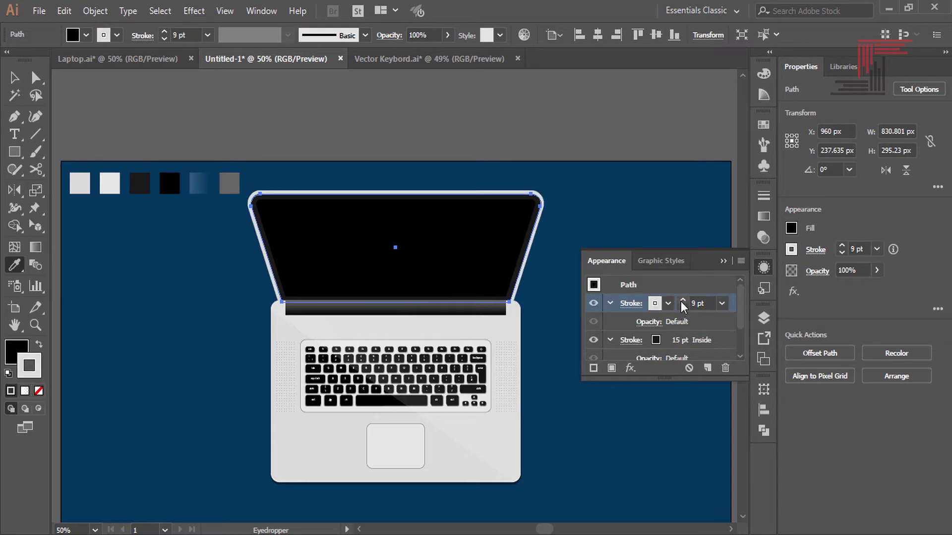
left_click(693, 303)
type("1")
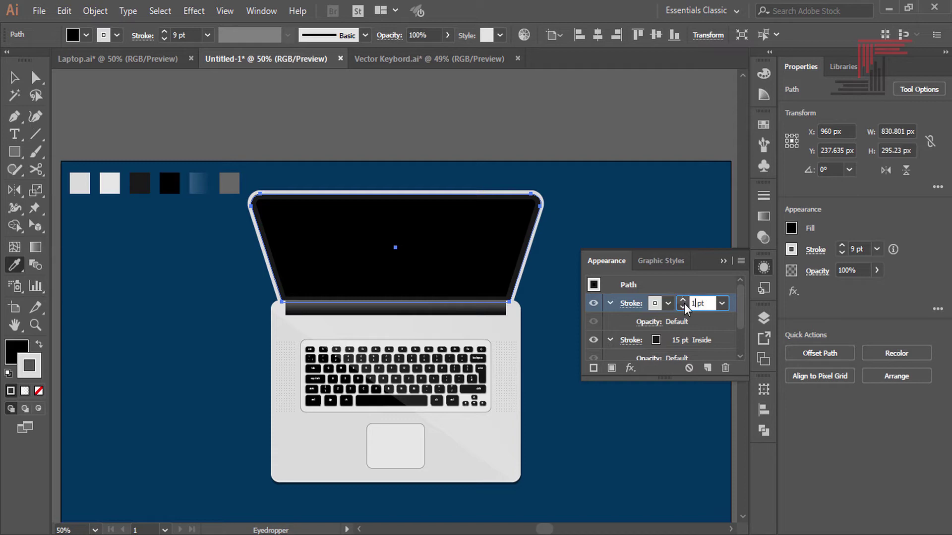
key("Return")
left_click(723, 261)
Undo the accidental navy screen fill, deselect, and adjust the view.
left_click(644, 228)
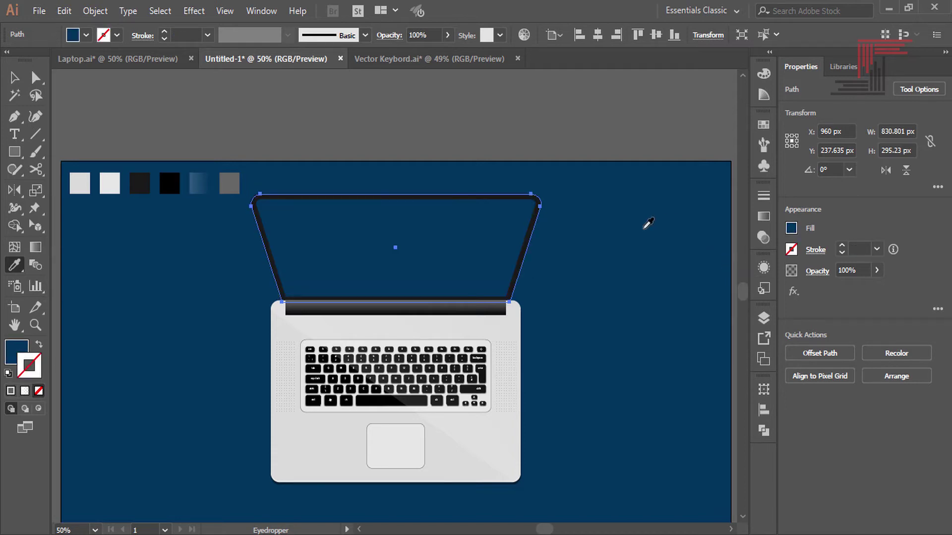
key("ctrl+z")
left_click(644, 245)
left_click_drag(644, 244, 660, 265)
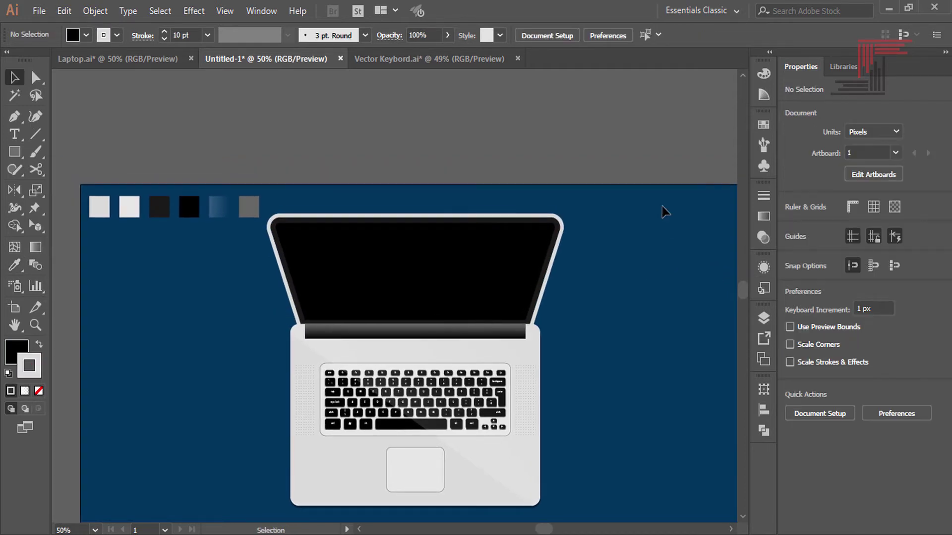
key("ctrl+minus")
Outline the screen's stroke and ungroup, leaving the light rim as an 850.84 × 315.23 px compound path.
key("ctrl+equal")
key("ctrl+equal")
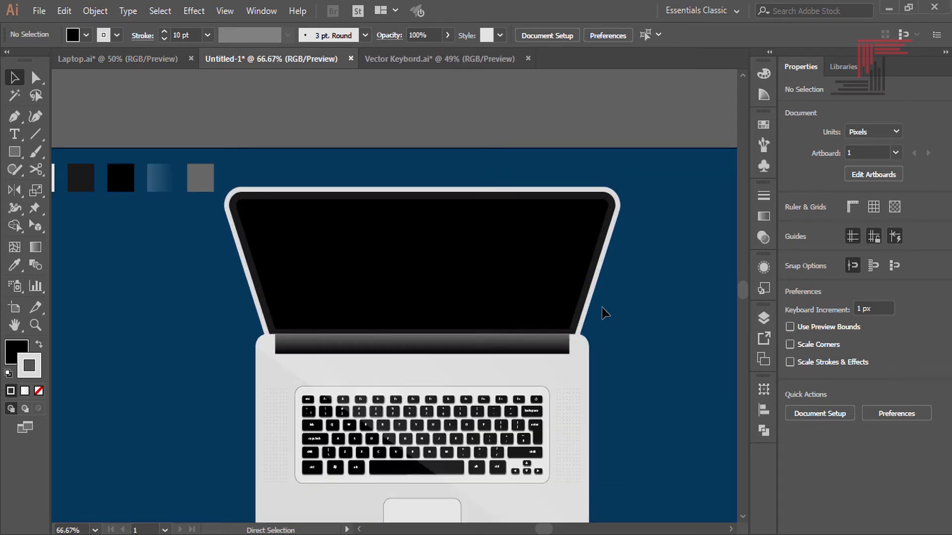
left_click(613, 232)
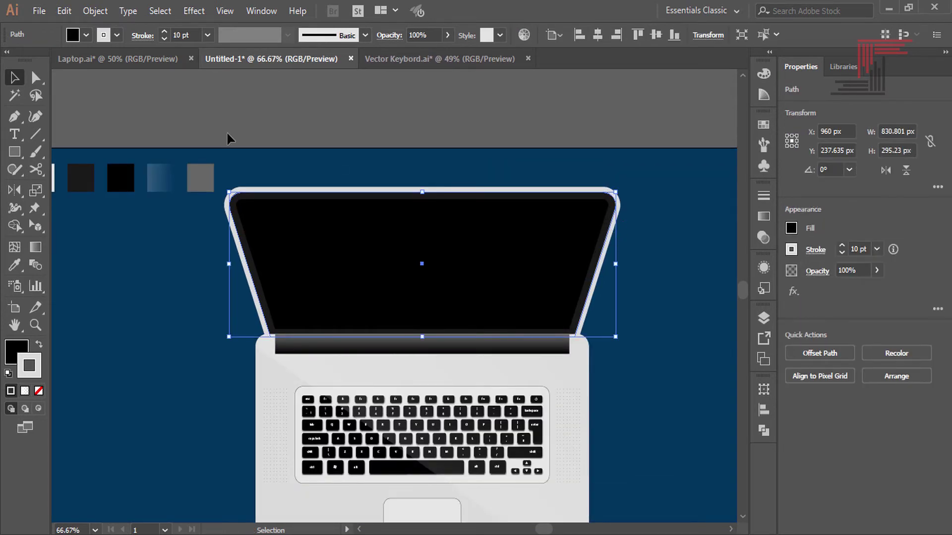
left_click(95, 10)
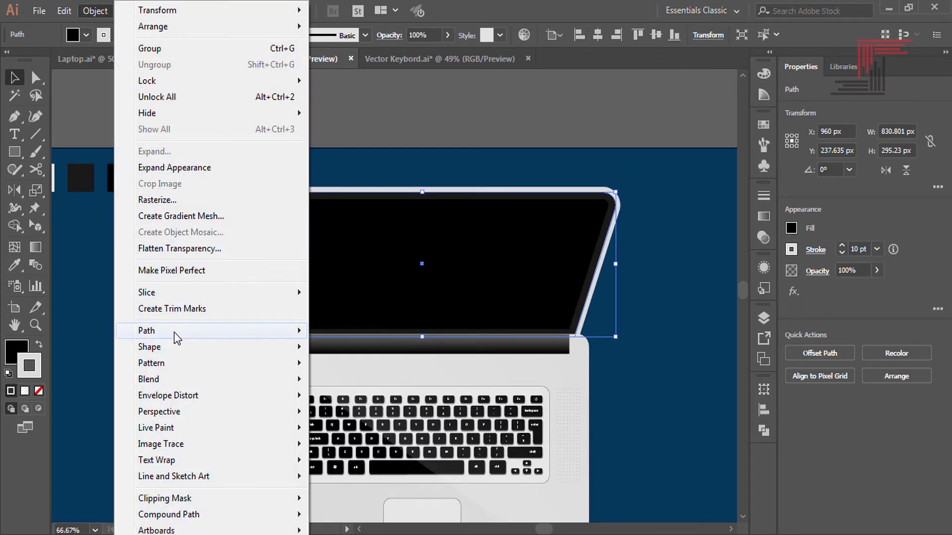
mouse_move(147, 331)
left_click(350, 370)
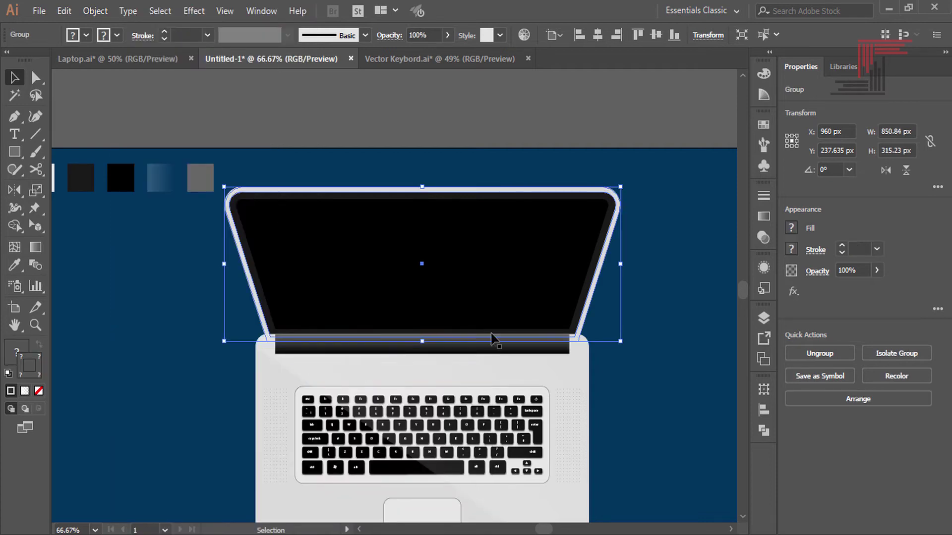
left_click(616, 194)
right_click(597, 204)
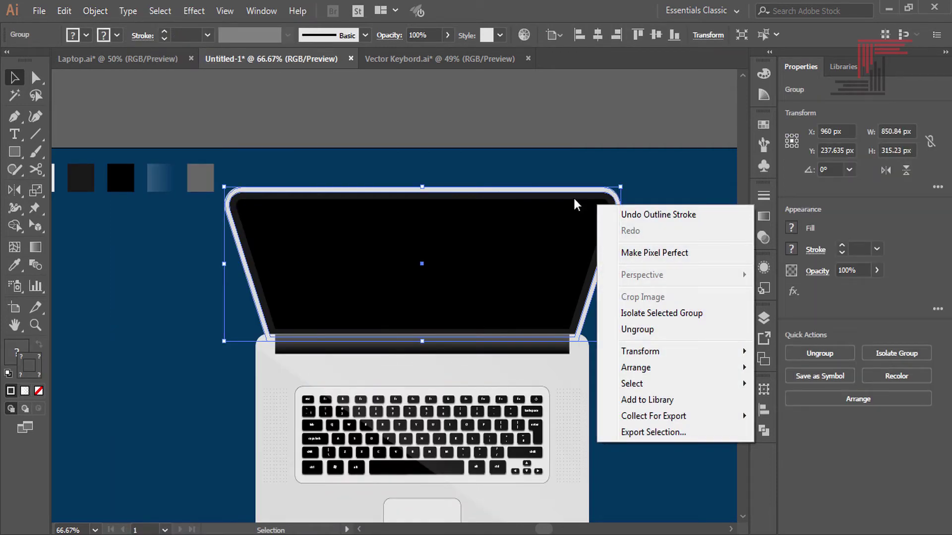
left_click(660, 335)
left_click(598, 251)
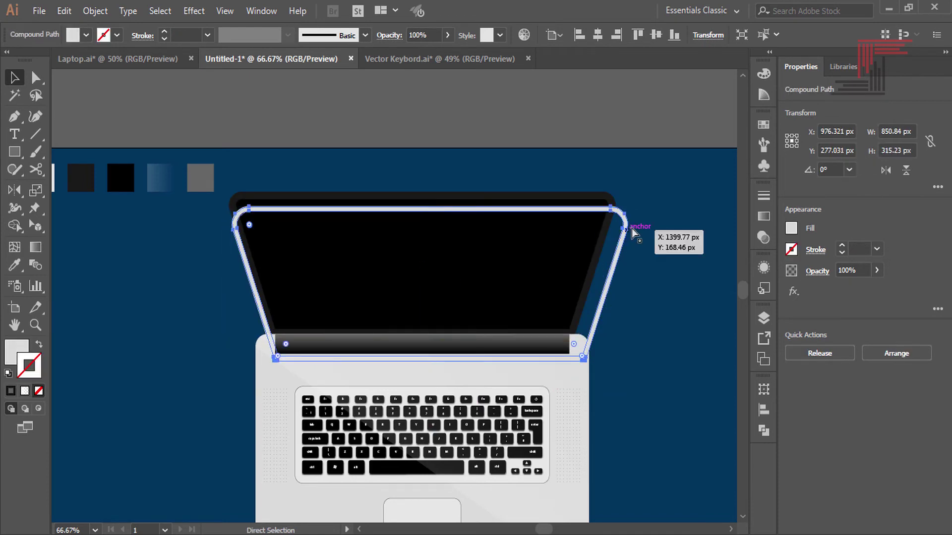
left_click_drag(624, 224, 620, 208)
scroll(665, 234, "up", 1)
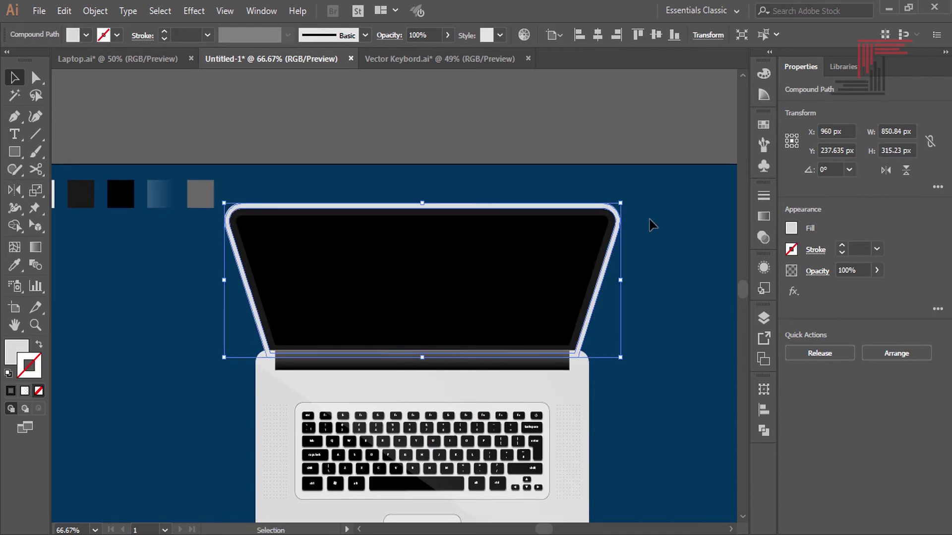
Drag the lid frame's anchor points to shrink it to about 830 × 307 px.
key("a")
key("ctrl+0")
key("ctrl+1")
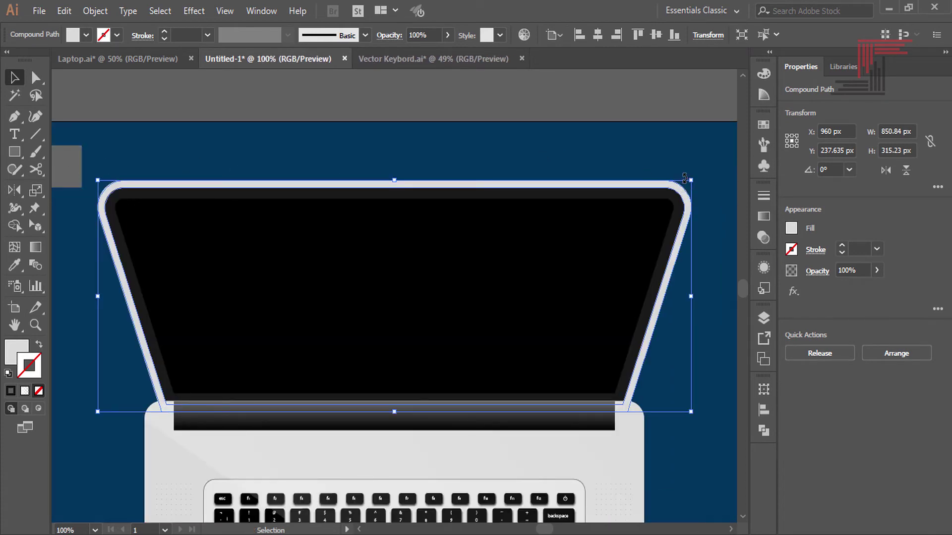
left_click_drag(694, 180, 684, 183)
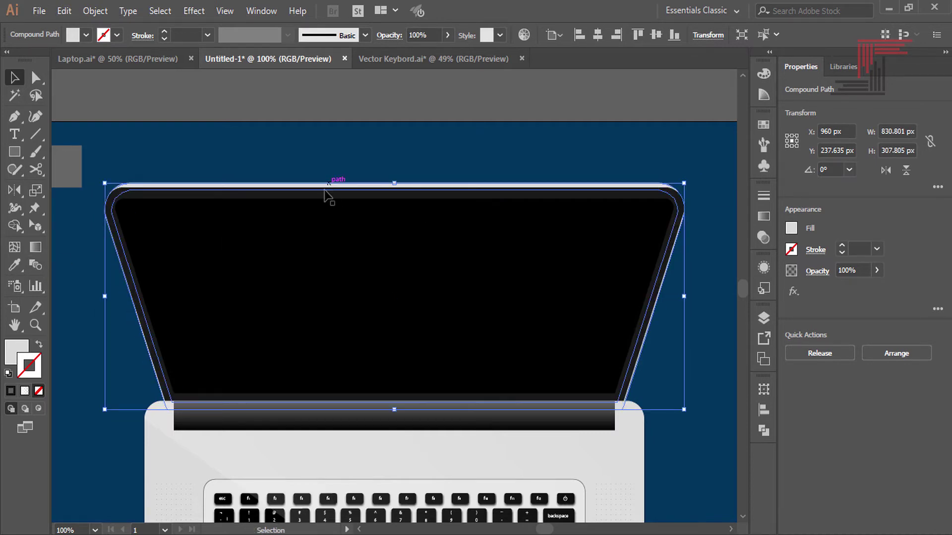
left_click(374, 102)
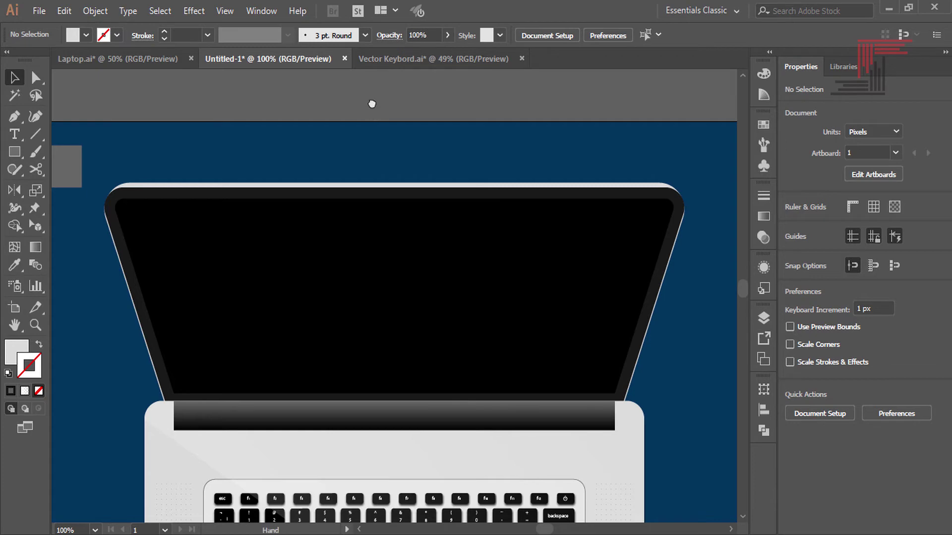
Merge all the laptop lid shapes into one compound path with Shape Builder.
scroll(374, 102, "down", 1)
left_click_drag(706, 168, 415, 303)
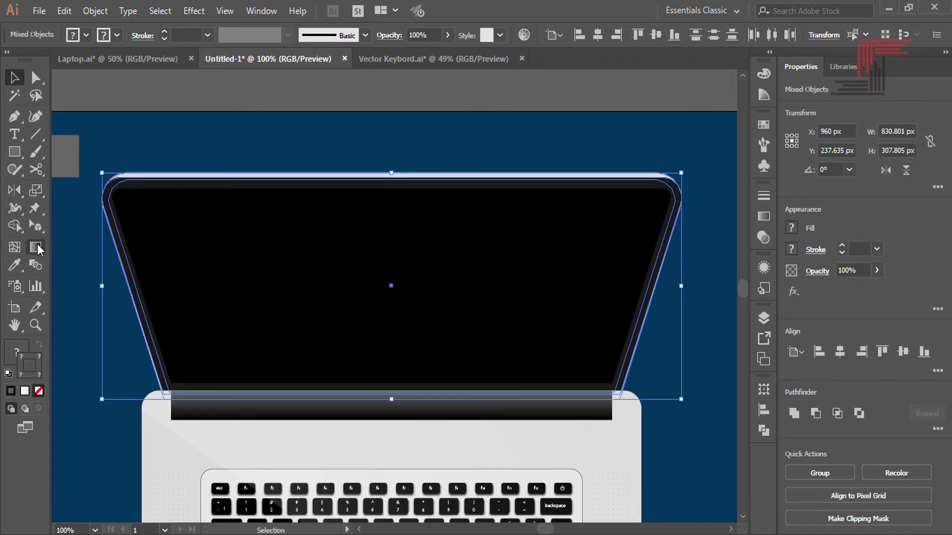
left_click(14, 226)
left_click_drag(129, 301, 674, 302)
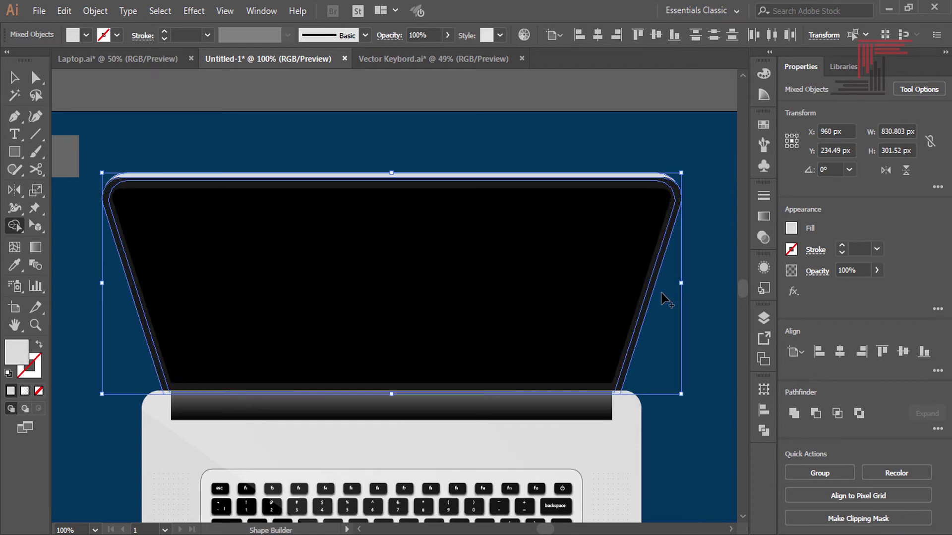
key("v")
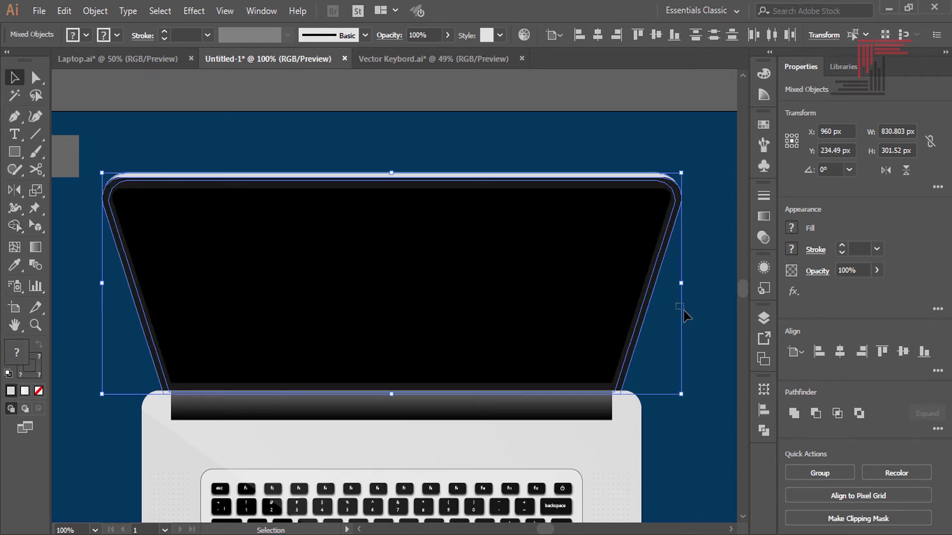
left_click(684, 316)
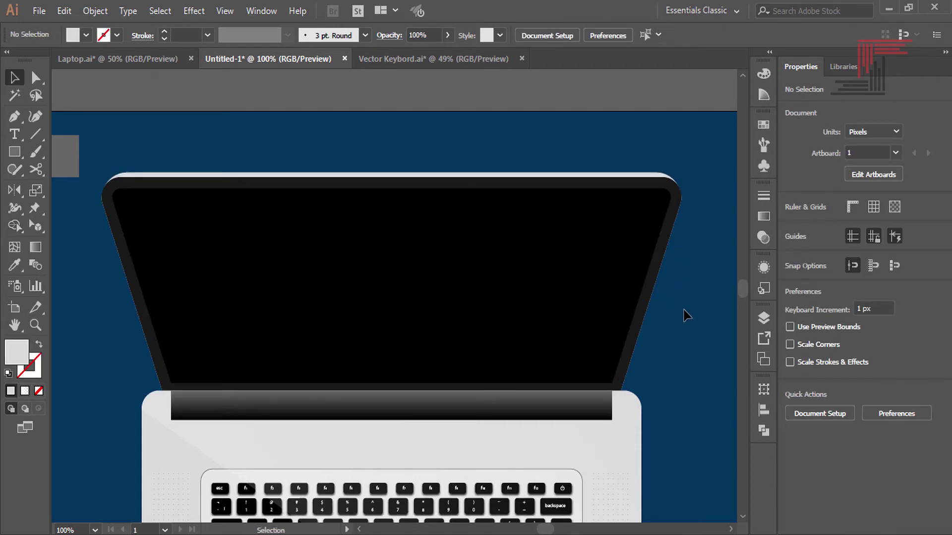
Fine-tune the merged lid's vertical position, settling it at Y 235.49 px.
key("ctrl+0")
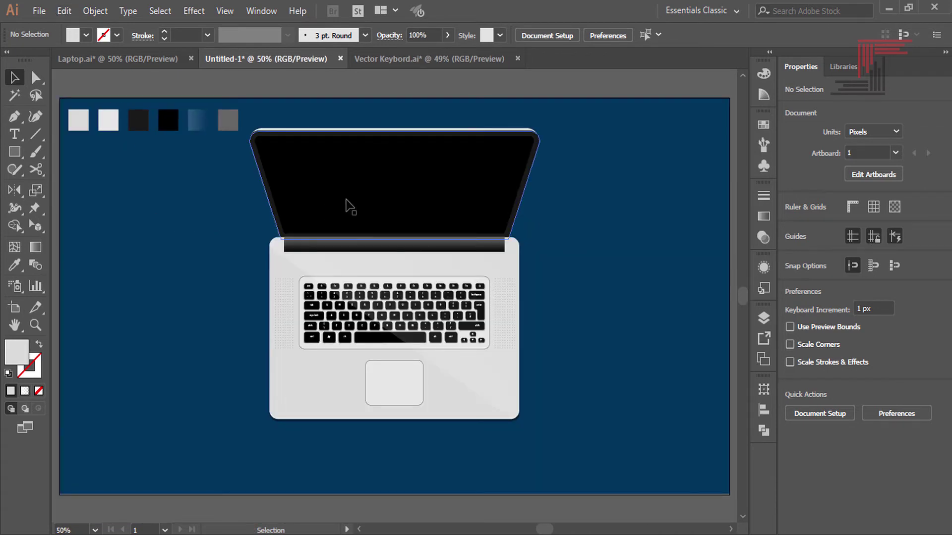
left_click(36, 326)
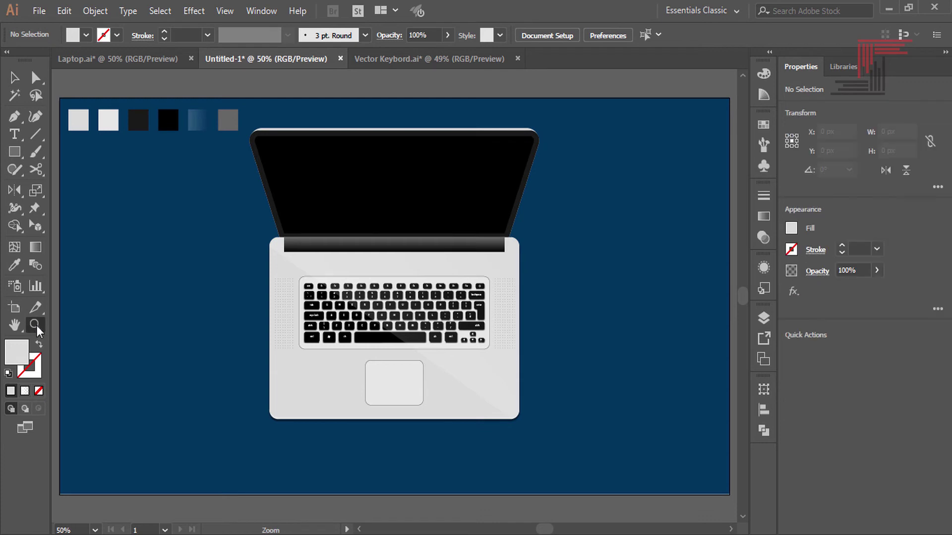
left_click_drag(231, 105, 504, 204)
key("v")
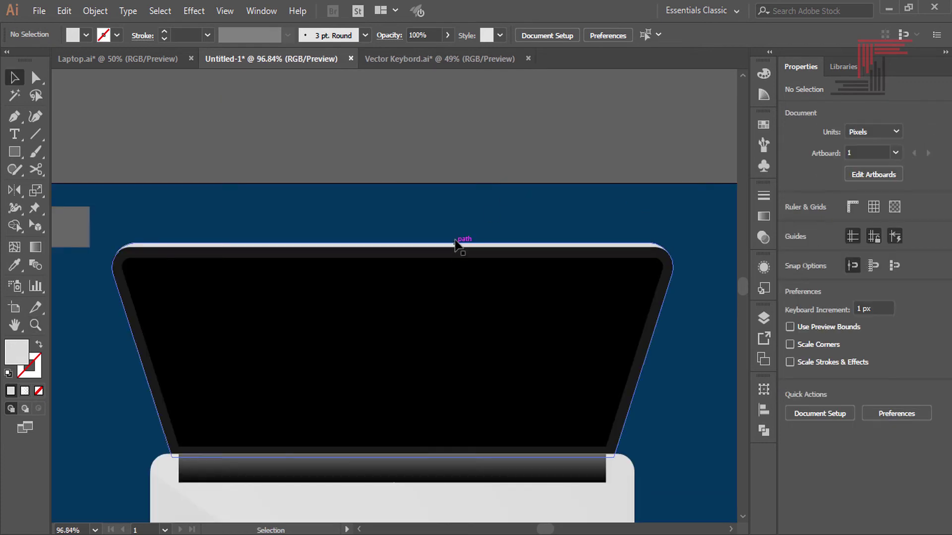
left_click(455, 244)
key("Down")
key("Down")
key("Down")
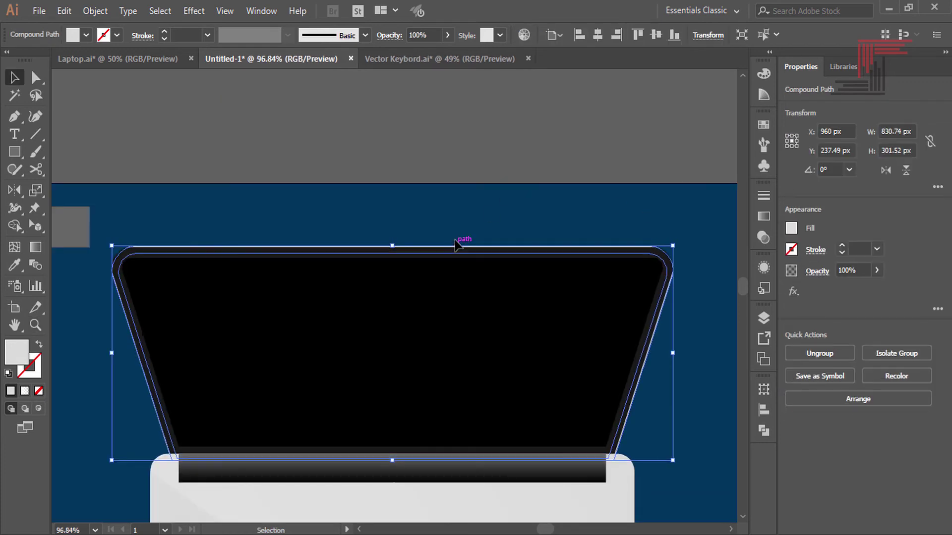
left_click(467, 204)
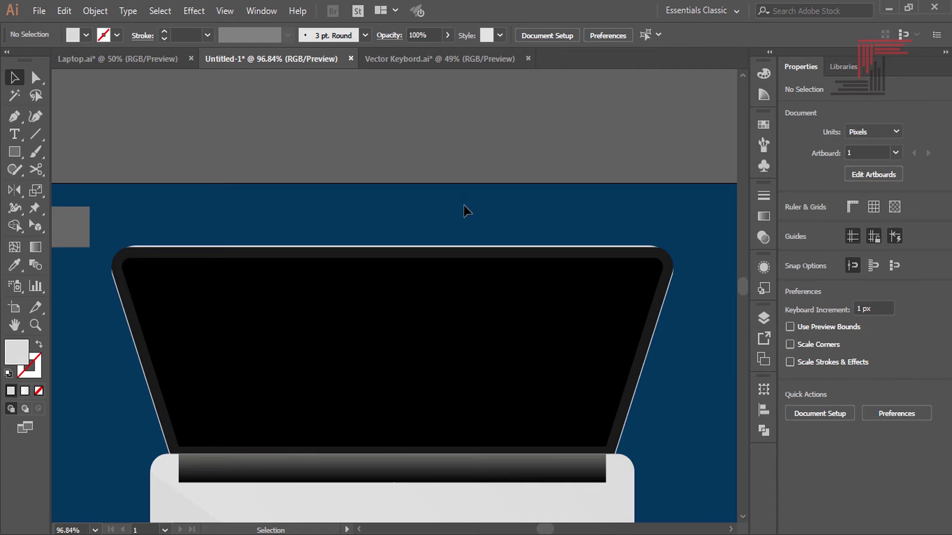
key("ctrl+z")
key("ctrl+z")
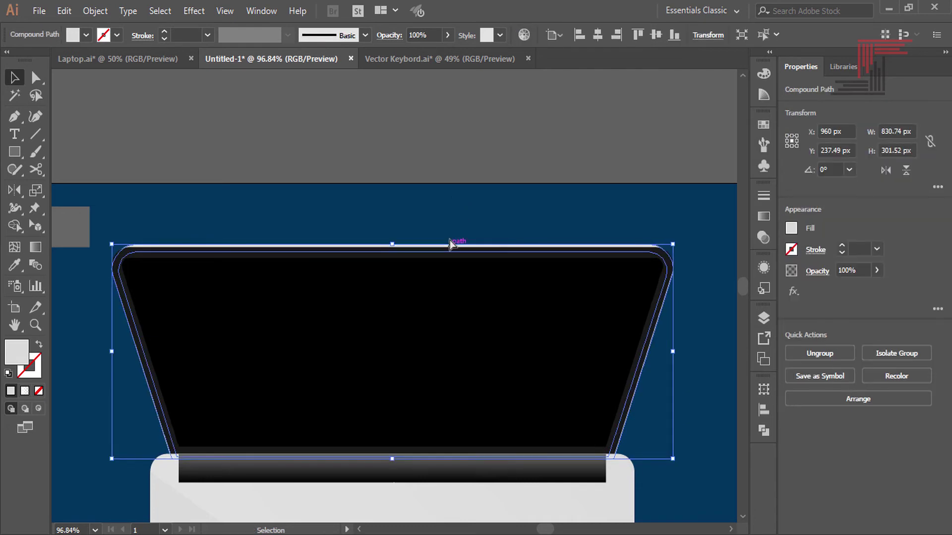
key("ctrl+z")
key("ctrl+z")
key("v")
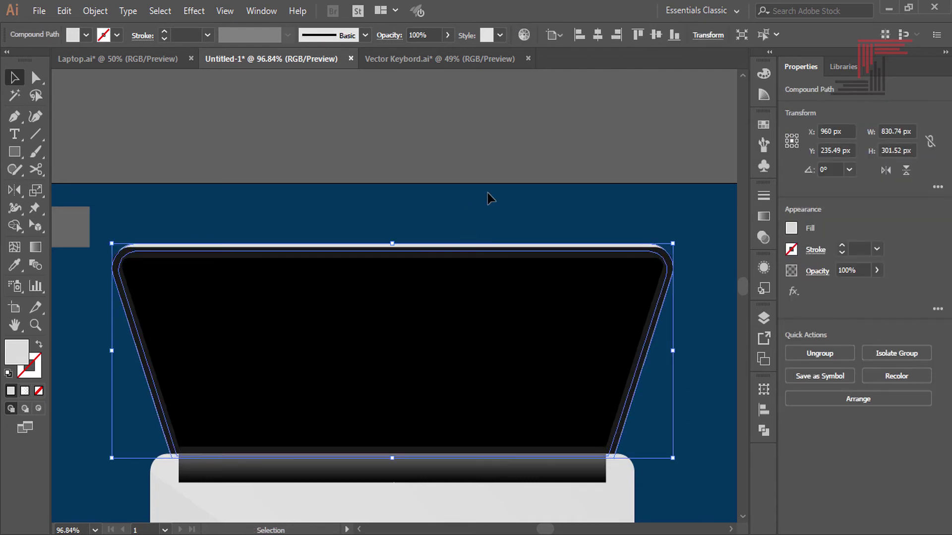
left_click(487, 193)
key("ctrl+0")
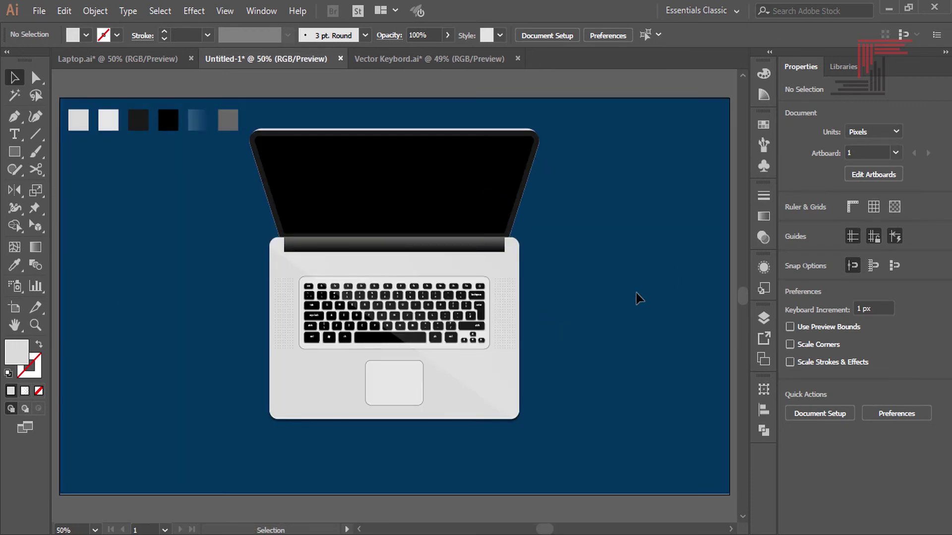
Draw a closed glare triangle through the lid's top-left, lower-right and top-right corners.
left_click(18, 117)
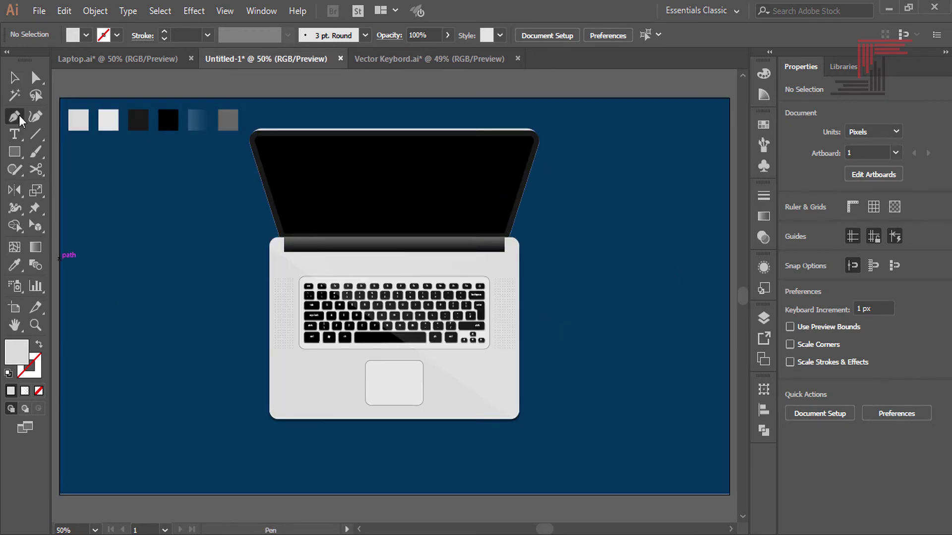
left_click(251, 134)
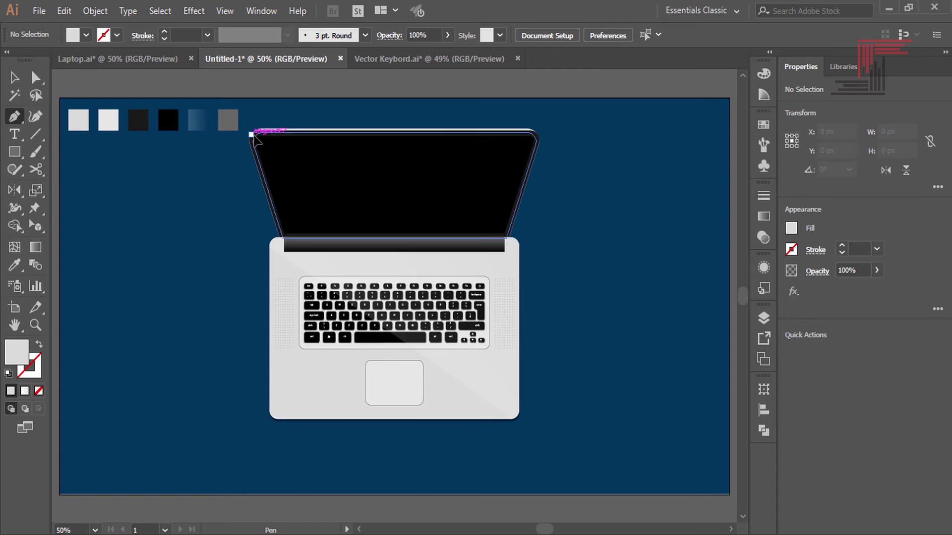
left_click(507, 239)
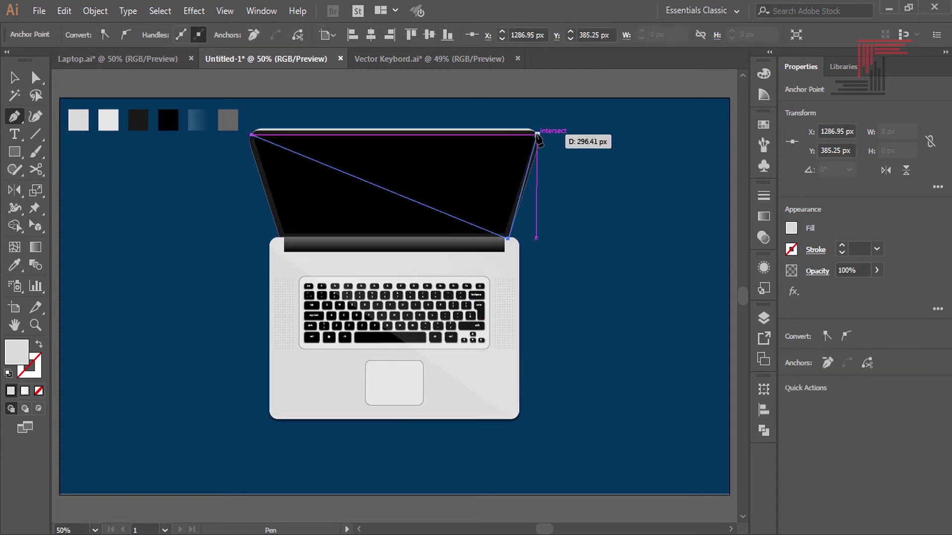
left_click(537, 133)
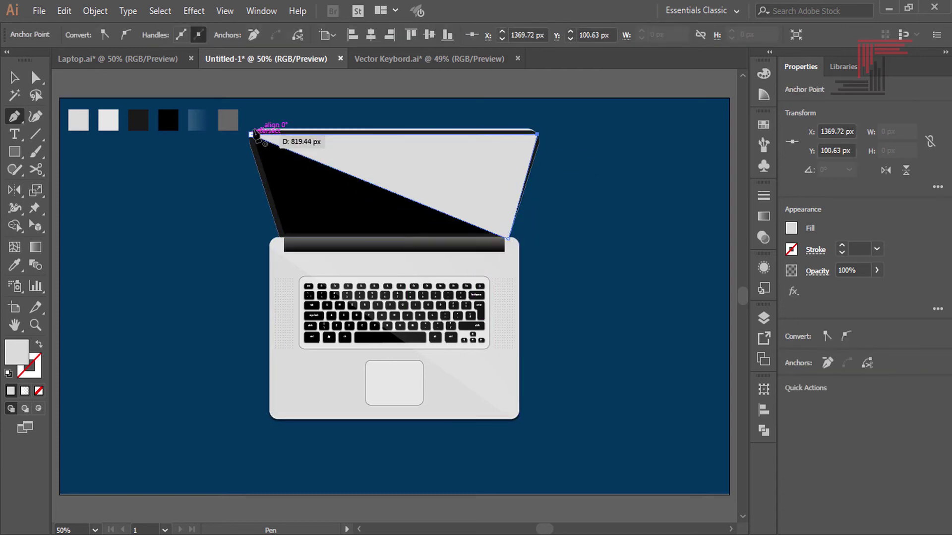
left_click(253, 120)
key("v")
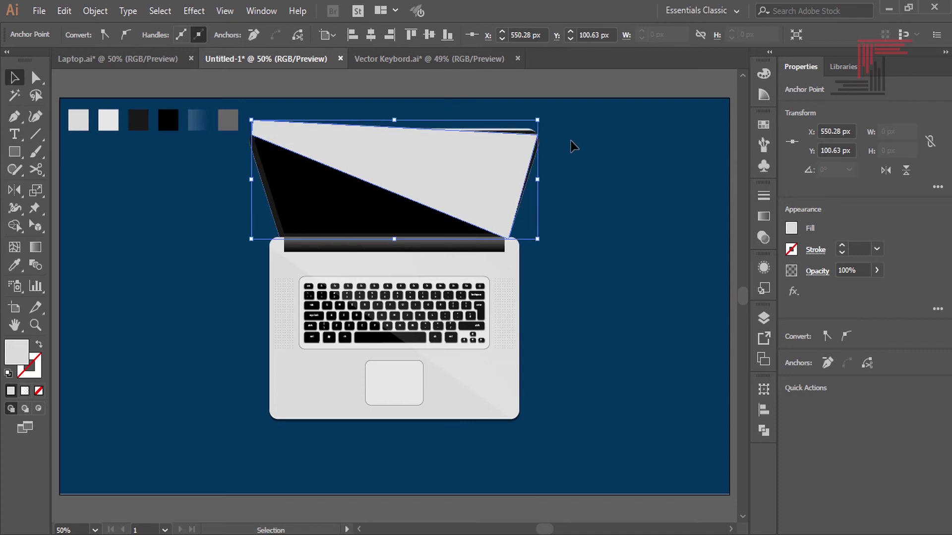
Eyedropper the translucent 19%-opacity swatch onto the glare triangle.
key("ctrl+plus")
left_click_drag(319, 153, 74, 49)
mouse_move(531, 204)
left_mouse_down()
mouse_move(643, 243)
mouse_move(345, 174)
mouse_move(467, 163)
left_mouse_up()
key("ctrl+plus")
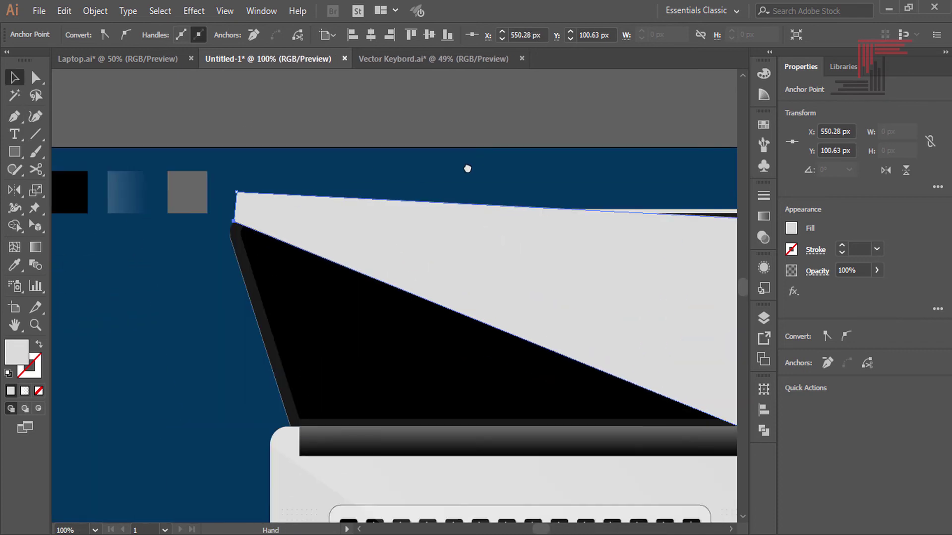
left_click_drag(176, 166, 366, 166)
key("i")
left_click(310, 213)
left_click_drag(501, 187, 201, 147)
key("v")
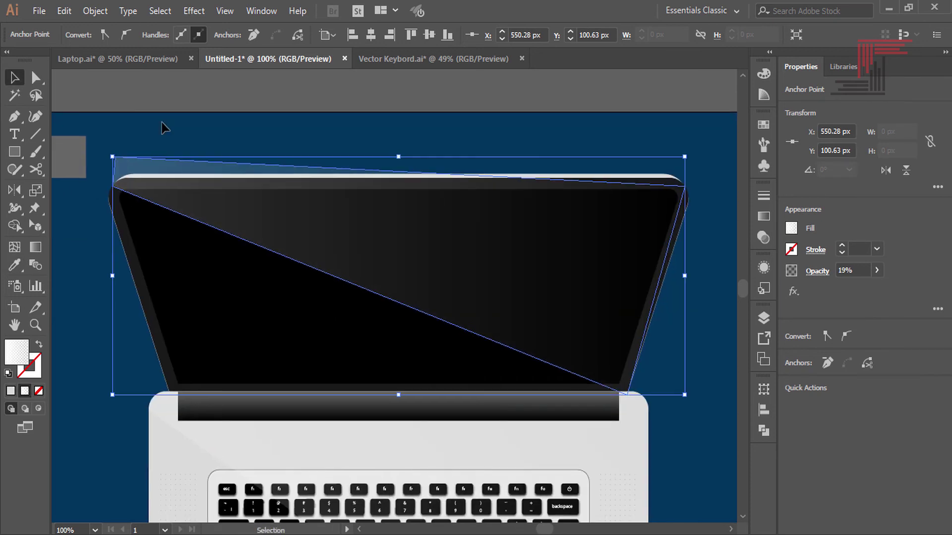
left_click(307, 130)
left_click_drag(307, 129, 319, 133)
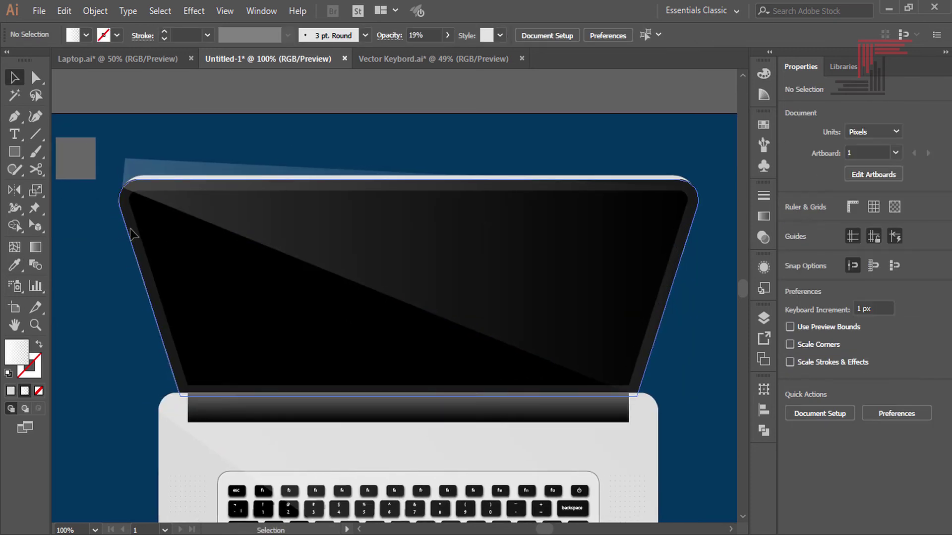
Try trimming the glare against the lid with Shape Builder, then undo both trims.
left_click(133, 232)
left_click(218, 169, "shift")
left_click(14, 226)
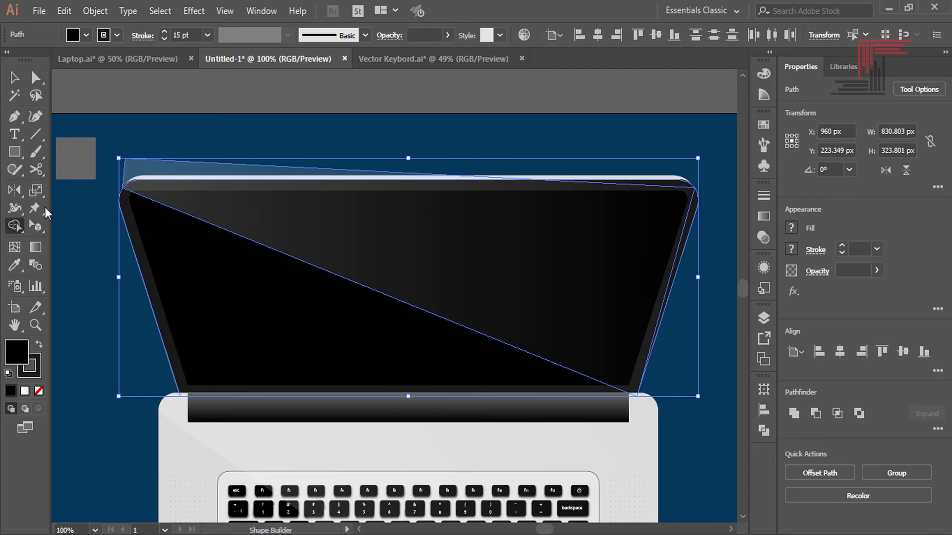
left_click(212, 171, "alt")
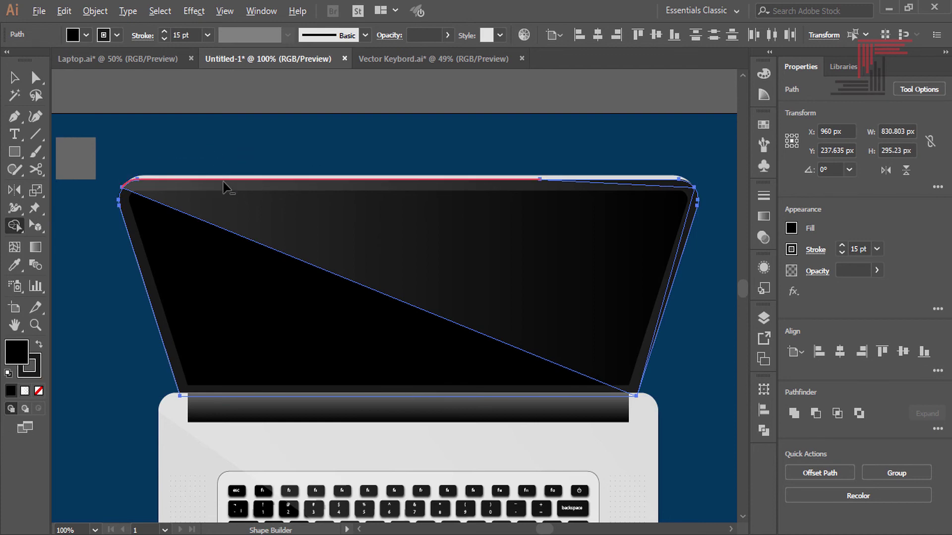
left_click(162, 189, "alt")
key("ctrl+z")
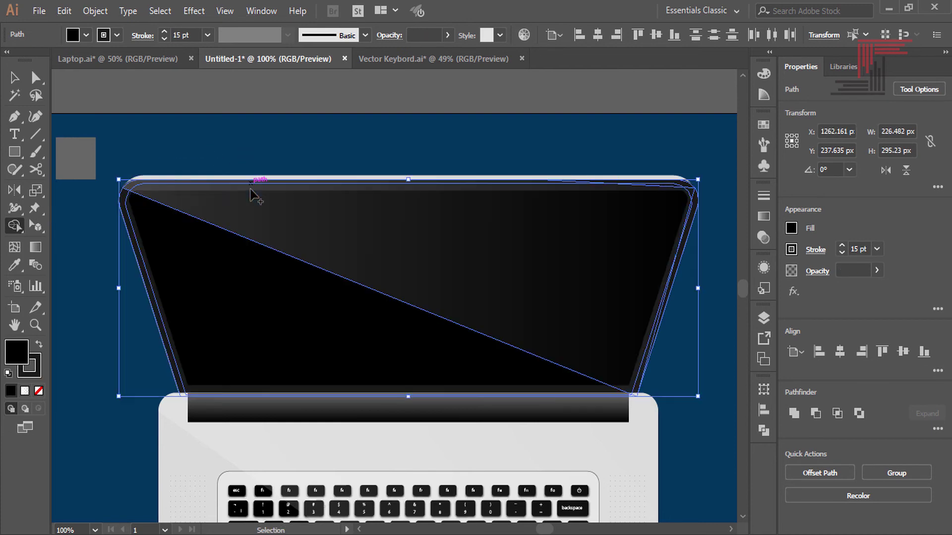
key("ctrl+z")
key("v")
left_click(334, 140)
mouse_move(333, 141)
left_mouse_down()
mouse_move(300, 128)
mouse_move(337, 130)
left_mouse_up()
Outline the lid's bezel stroke, ungroup it, and select the 830.803 × 295.23 px bezel ring.
left_click(163, 232)
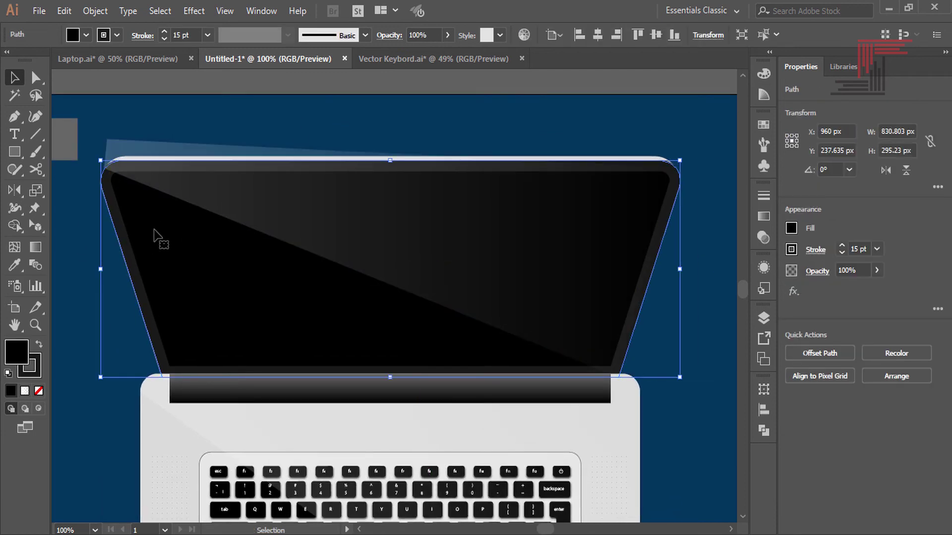
left_click(95, 10)
mouse_move(147, 330)
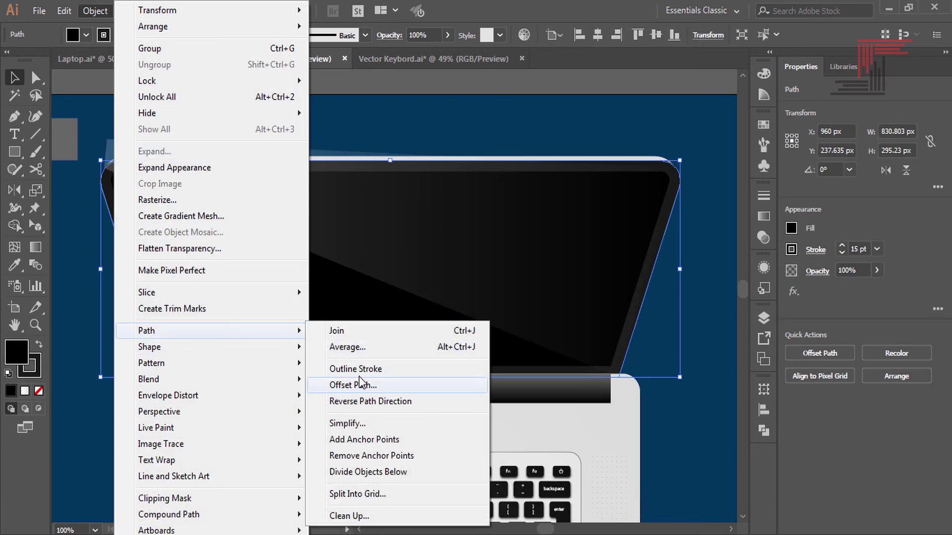
left_click(367, 369)
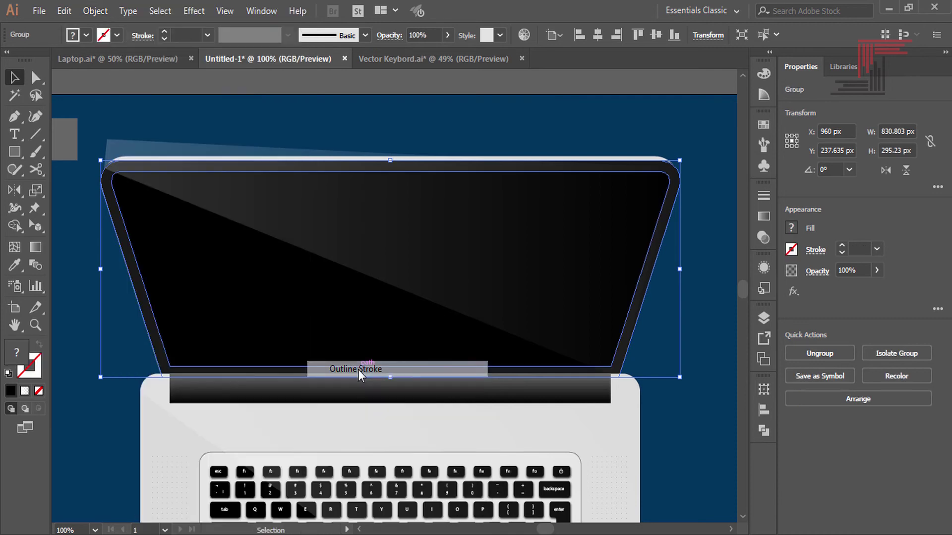
right_click(172, 299)
left_click(203, 187)
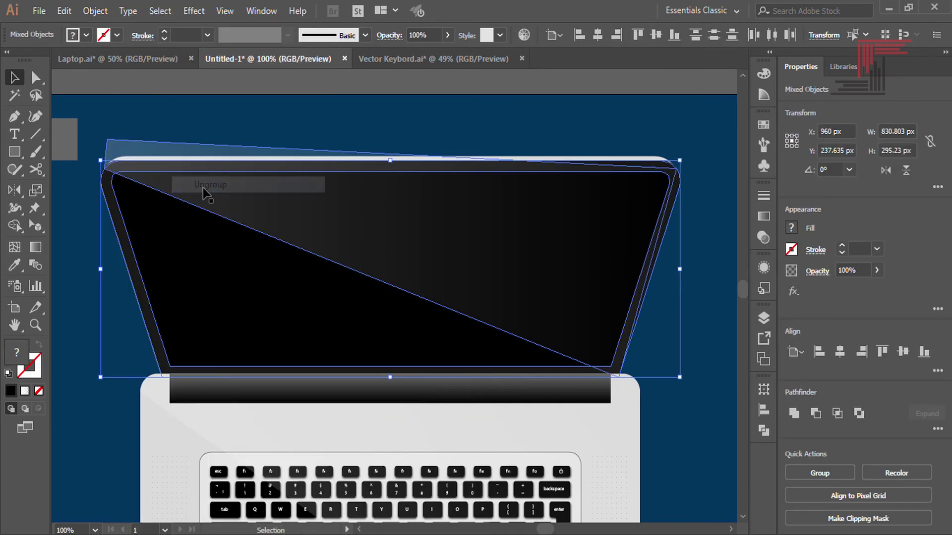
left_click(234, 116)
left_click(117, 220)
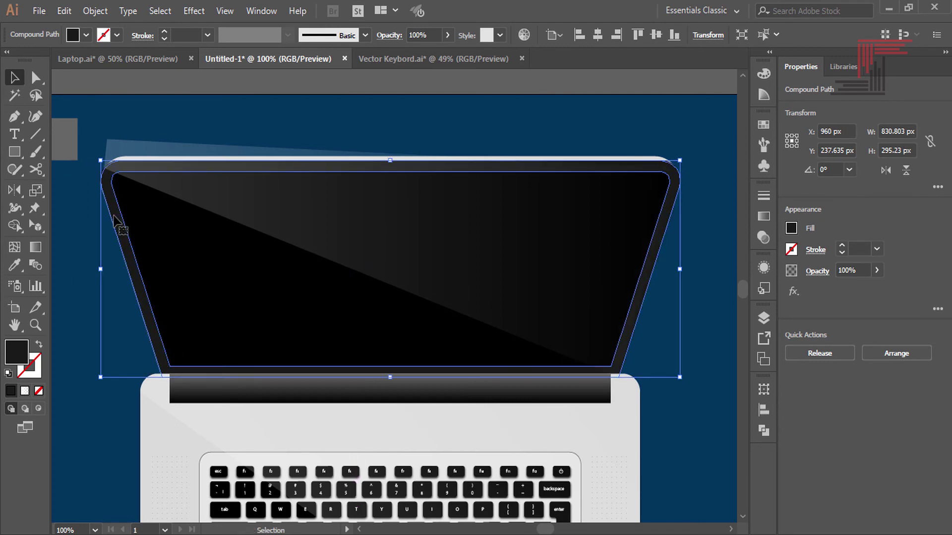
left_click(95, 11)
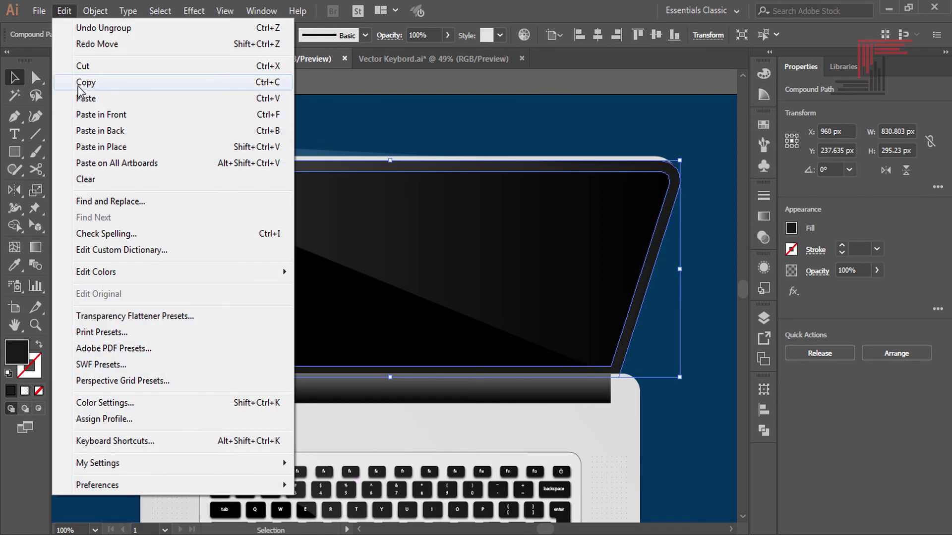
Copy the bezel outline, paste it in front, and select it with the glare.
left_click(57, 78)
left_click(65, 11)
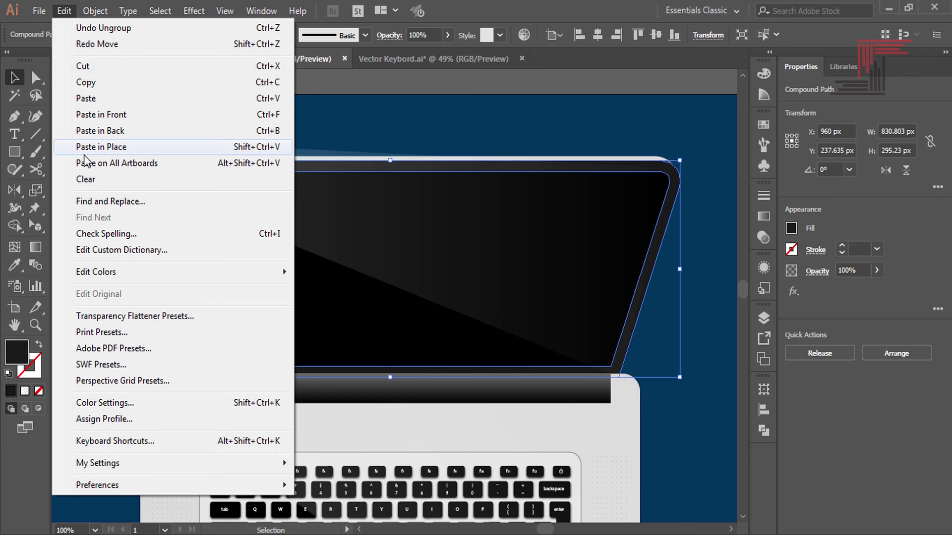
left_click(103, 115)
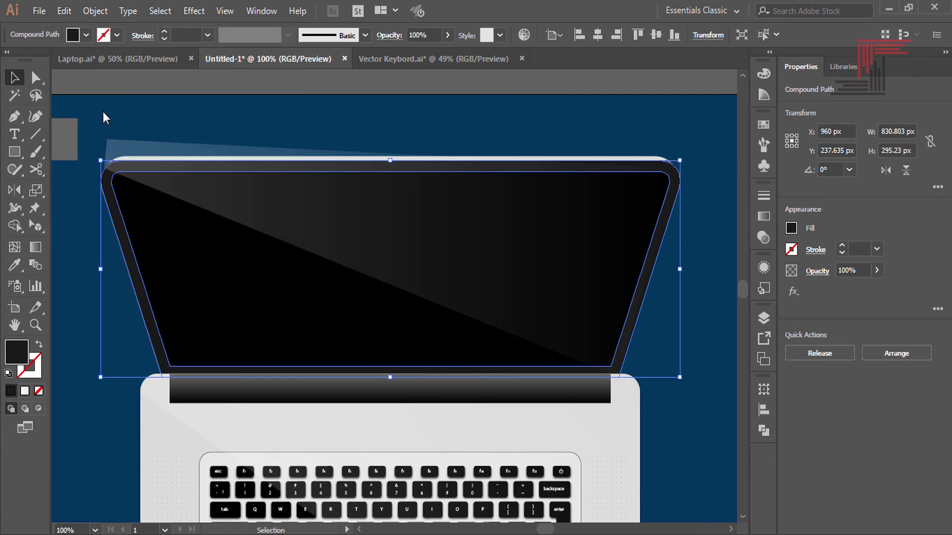
left_click(241, 205, "shift")
Shape Builder away the glare slivers above the lid and outside the bezel.
key("shift+m")
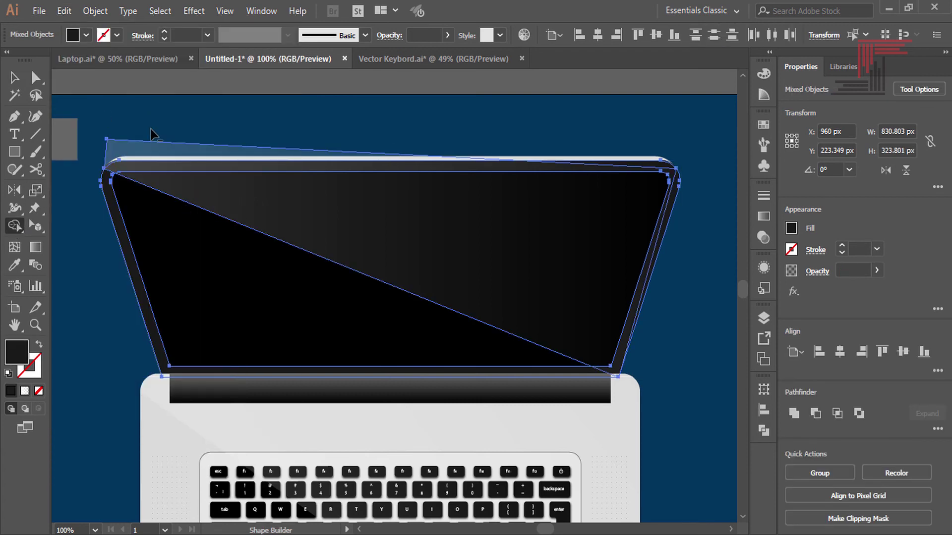
left_click(178, 147, "alt")
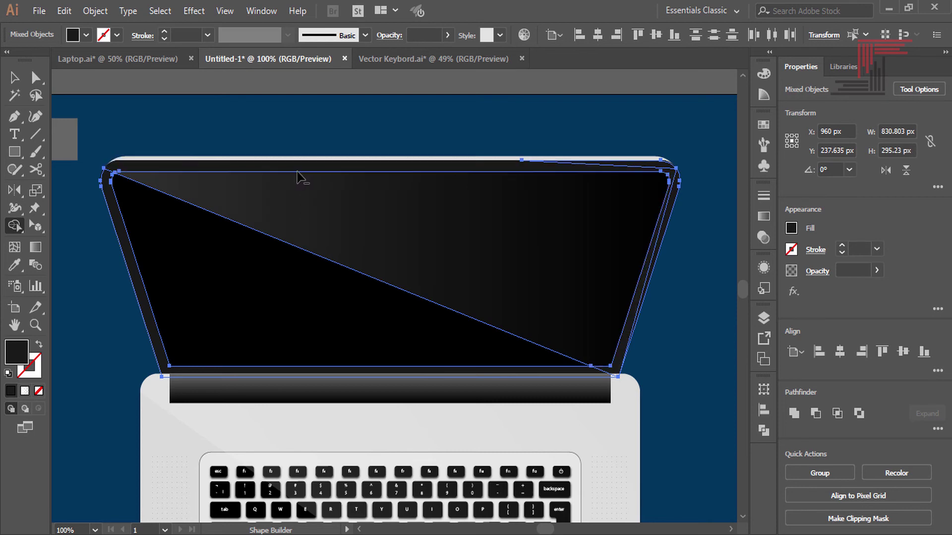
left_click_drag(667, 179, 684, 182)
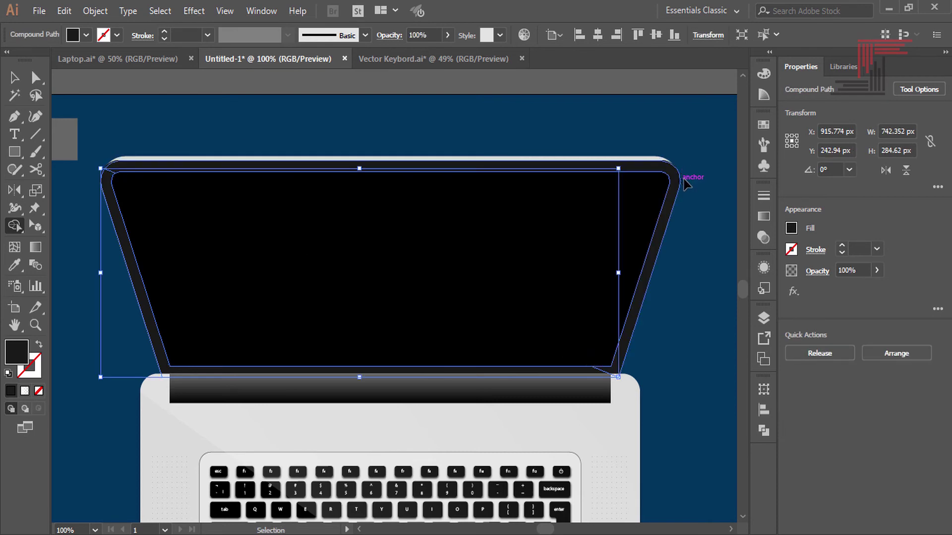
key("ctrl+z")
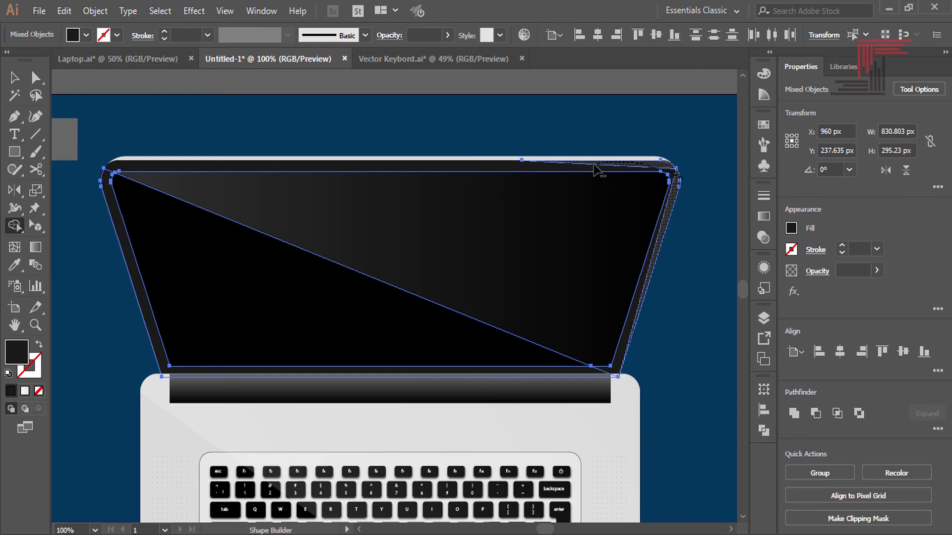
left_click(575, 173, "alt")
key("v")
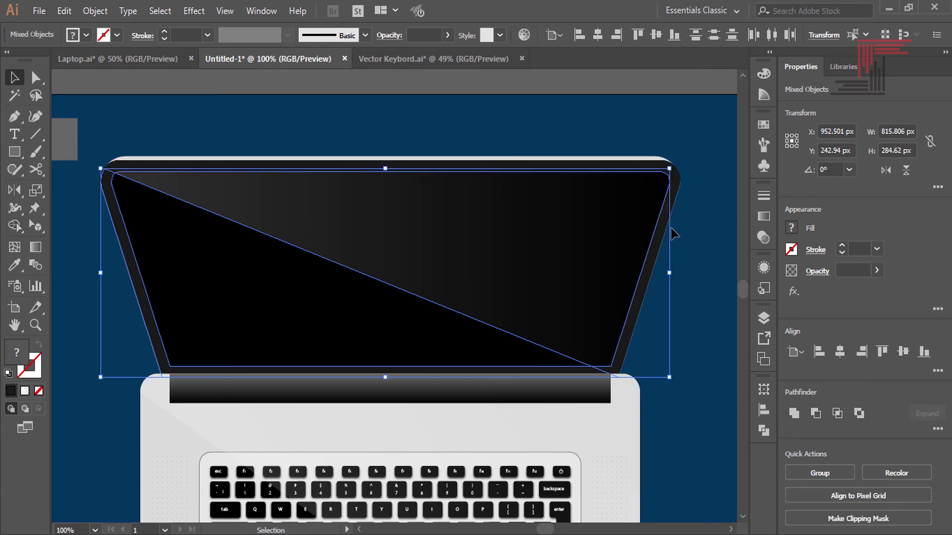
left_click(14, 225)
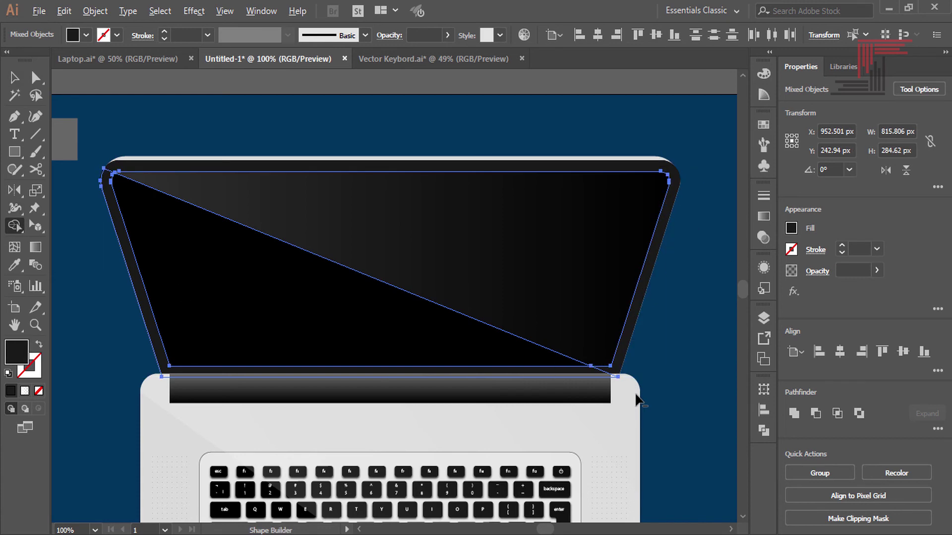
left_click(616, 379, "alt")
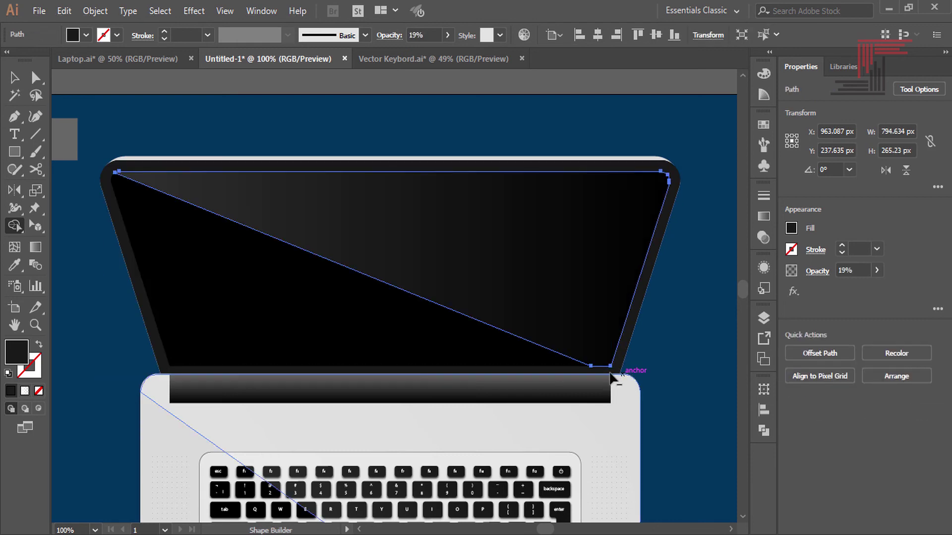
key("v")
left_click(675, 321)
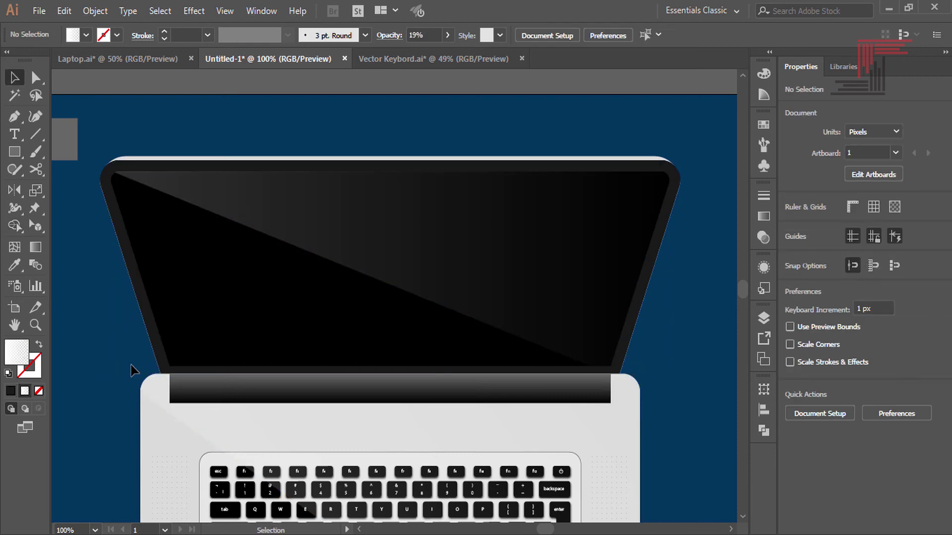
key("ctrl+minus")
key("ctrl+minus")
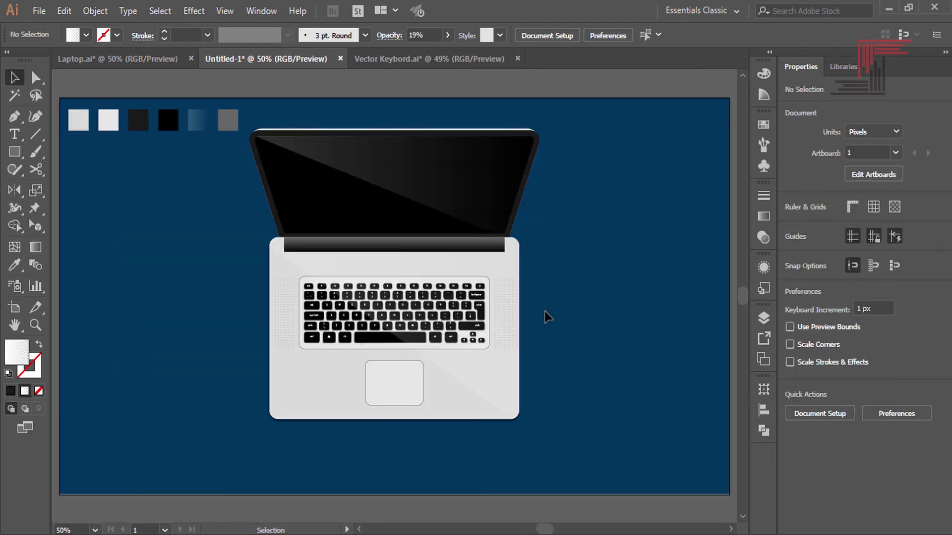